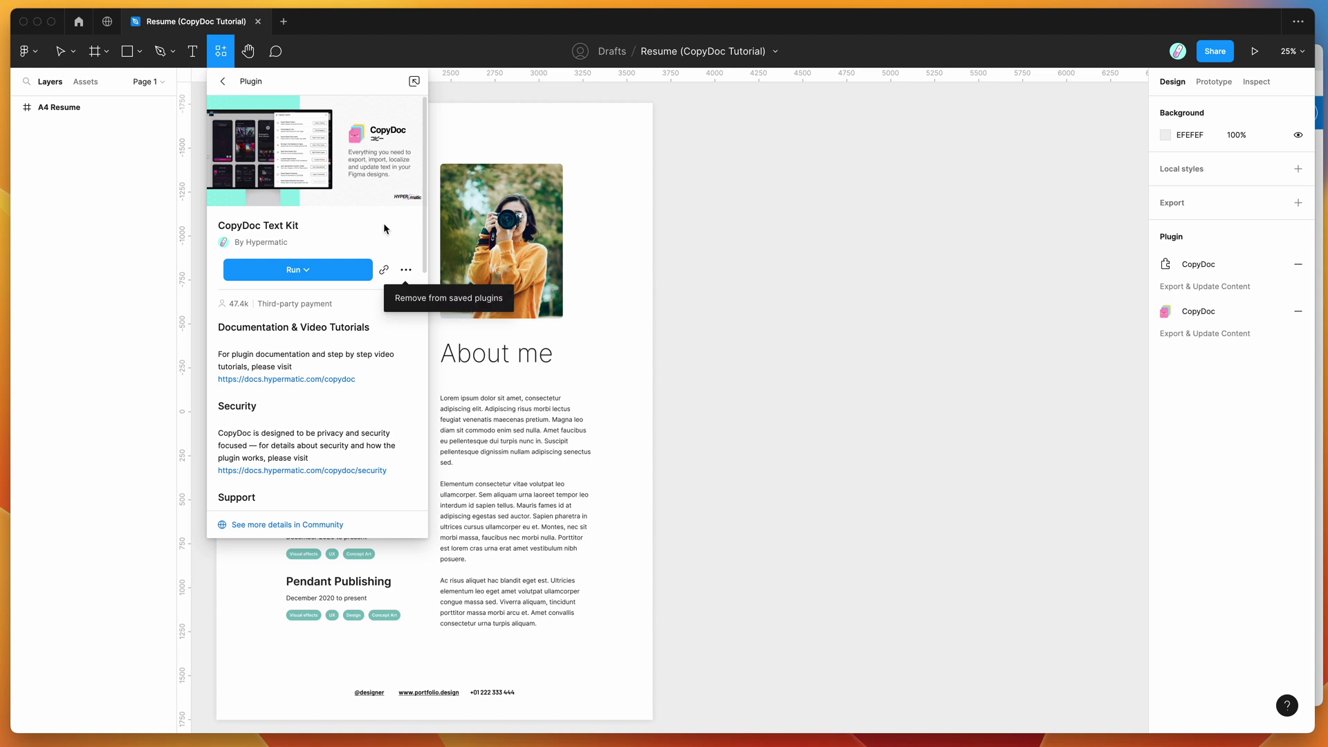
Close the CopyDoc Text Kit details page to reveal the A4 Resume frame.
{"action": "left_click", "coordinate": [762, 208]}
{"action": "scroll", "coordinate": [741, 193], "scroll_direction": "up", "scroll_amount": 2}
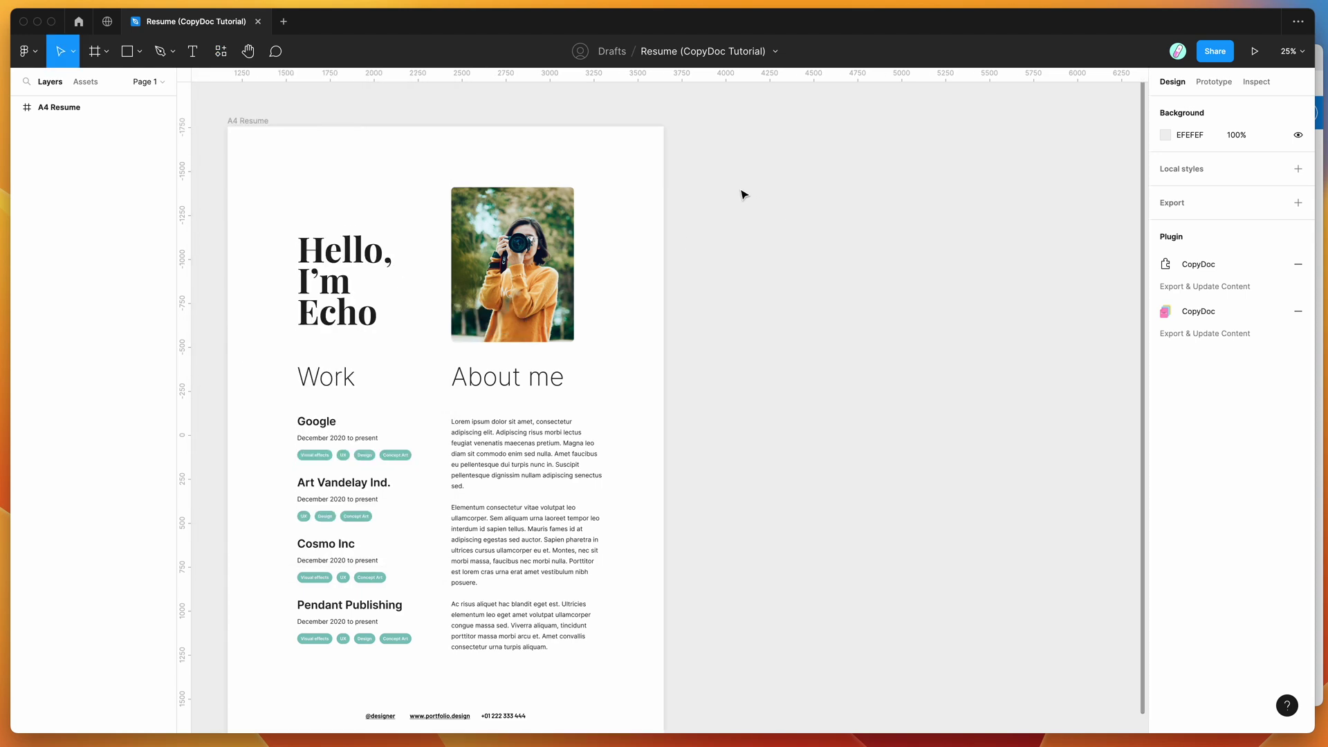
Run CopyDoc Text Kit from the canvas menu's Saved plugins and nudge its window up-left.
{"action": "right_click", "coordinate": [741, 193]}
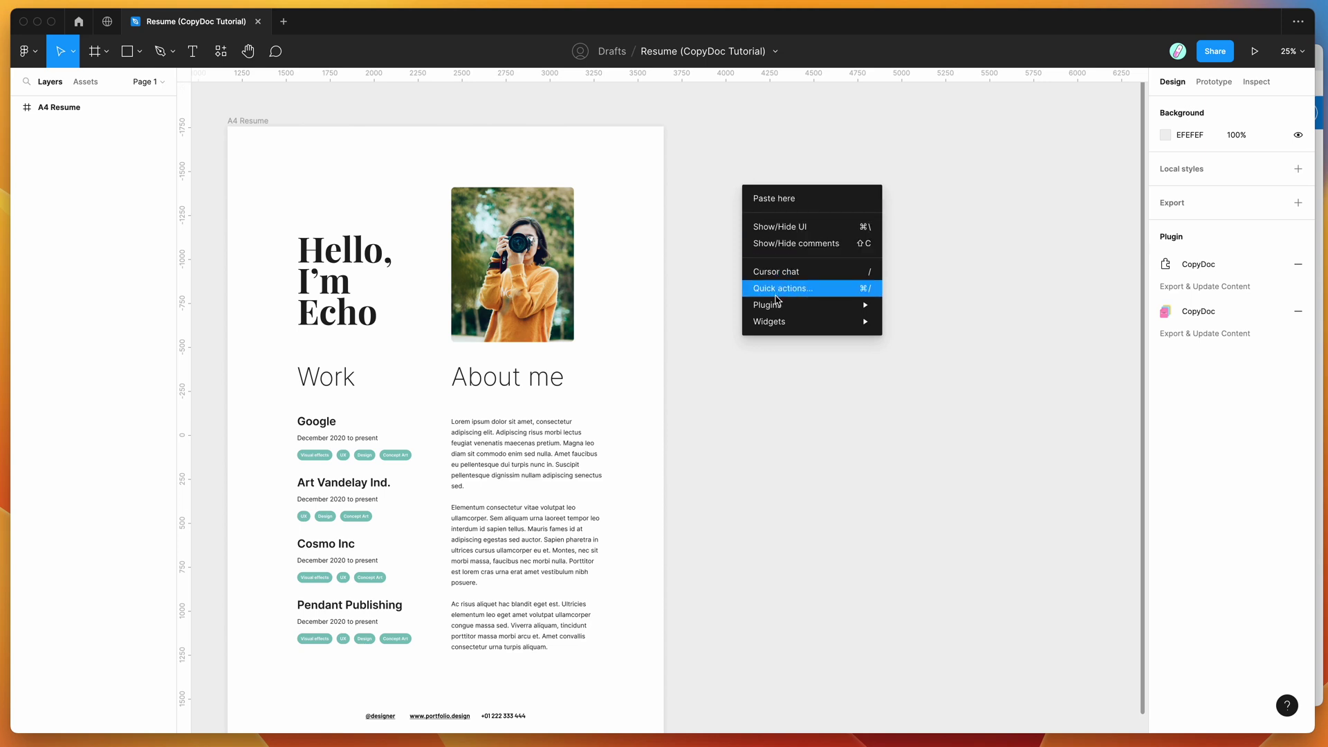
{"action": "mouse_move", "coordinate": [777, 304]}
{"action": "mouse_move", "coordinate": [962, 506]}
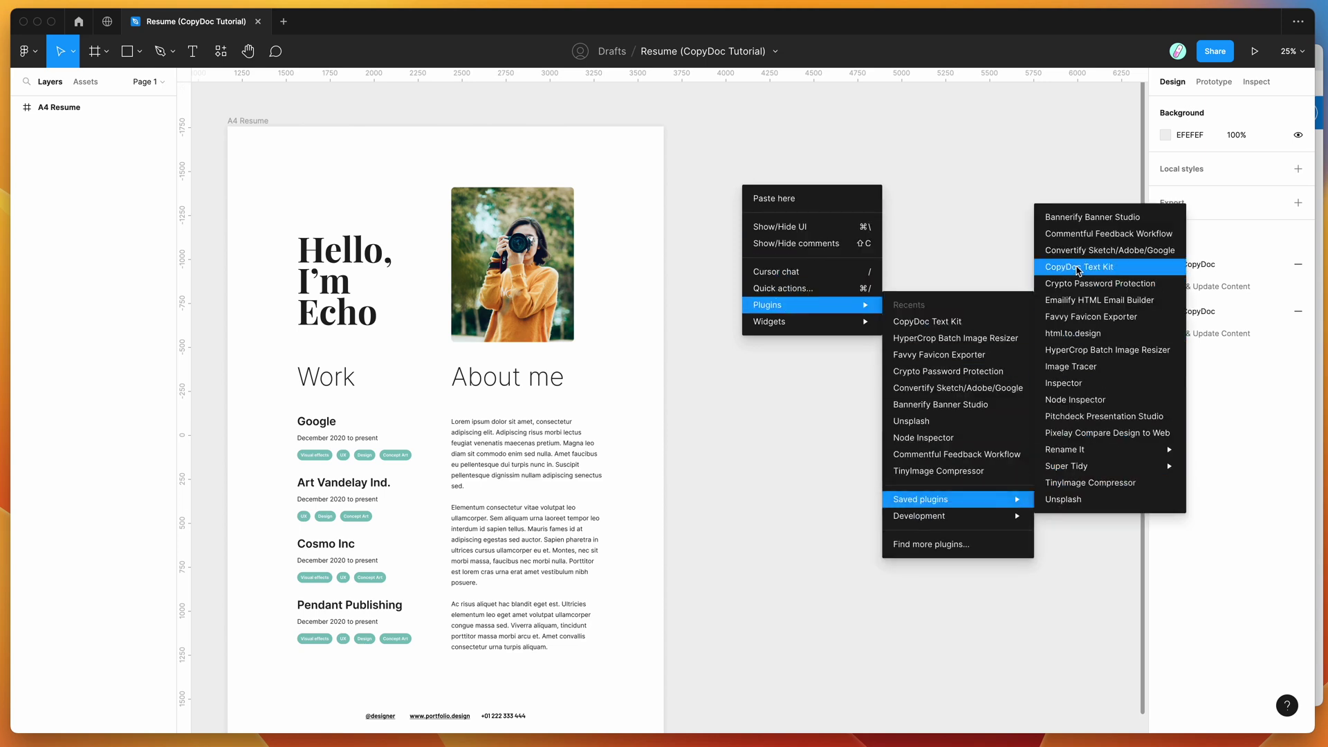
{"action": "left_click", "coordinate": [1080, 271]}
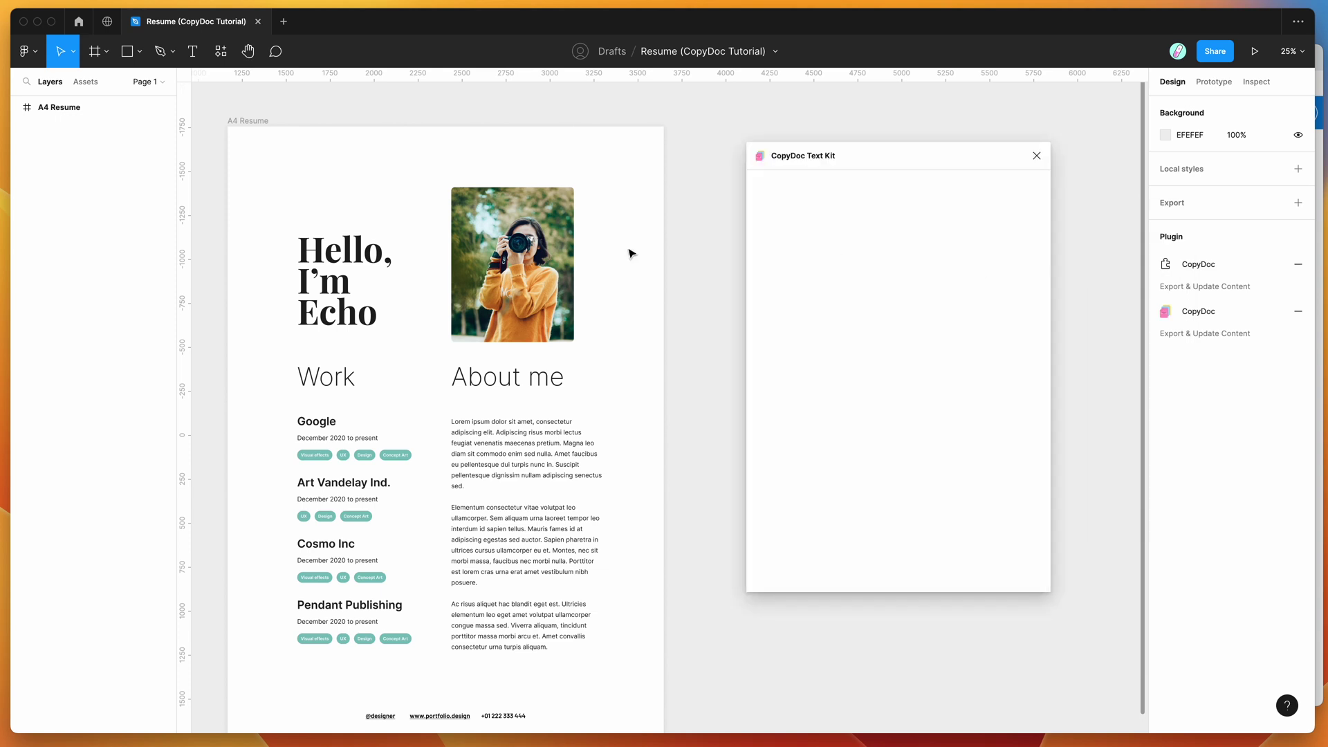
{"action": "scroll", "coordinate": [601, 233], "scroll_direction": "down", "scroll_amount": 3}
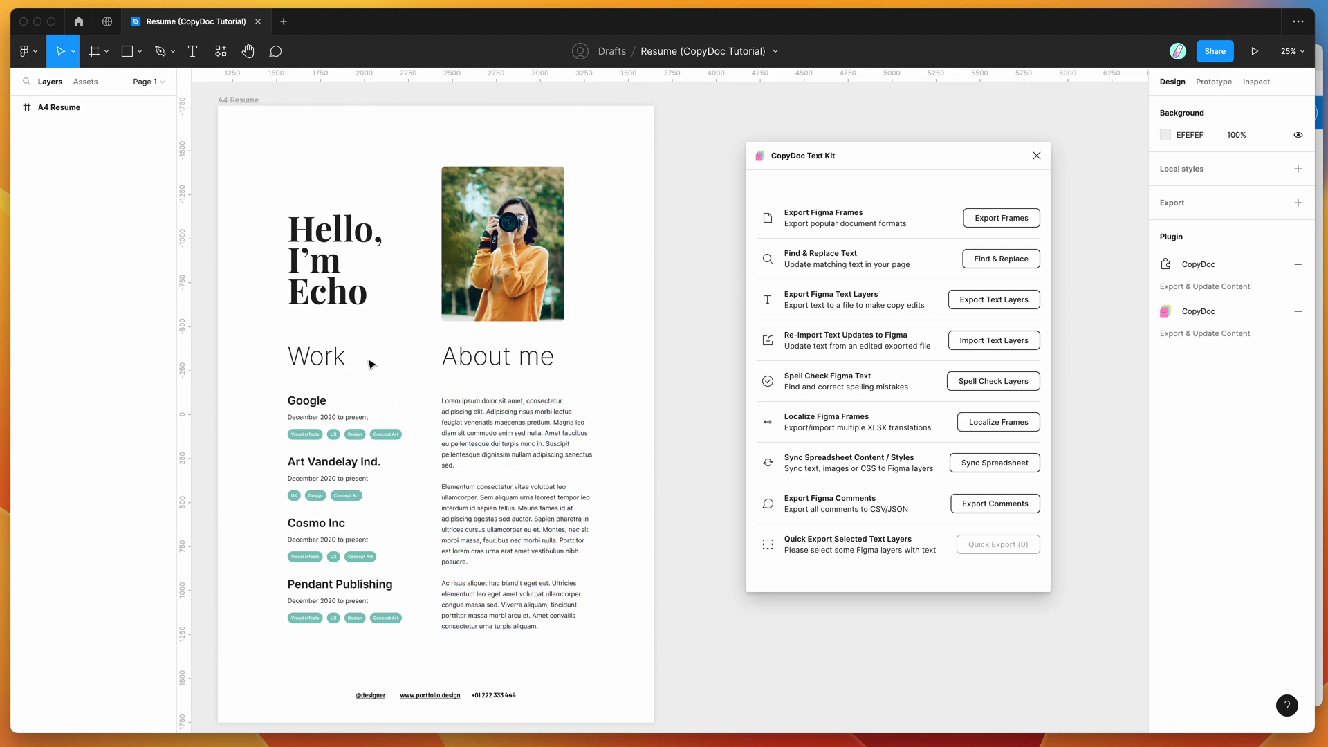
{"action": "left_click_drag", "start_coordinate": [936, 160], "coordinate": [908, 144]}
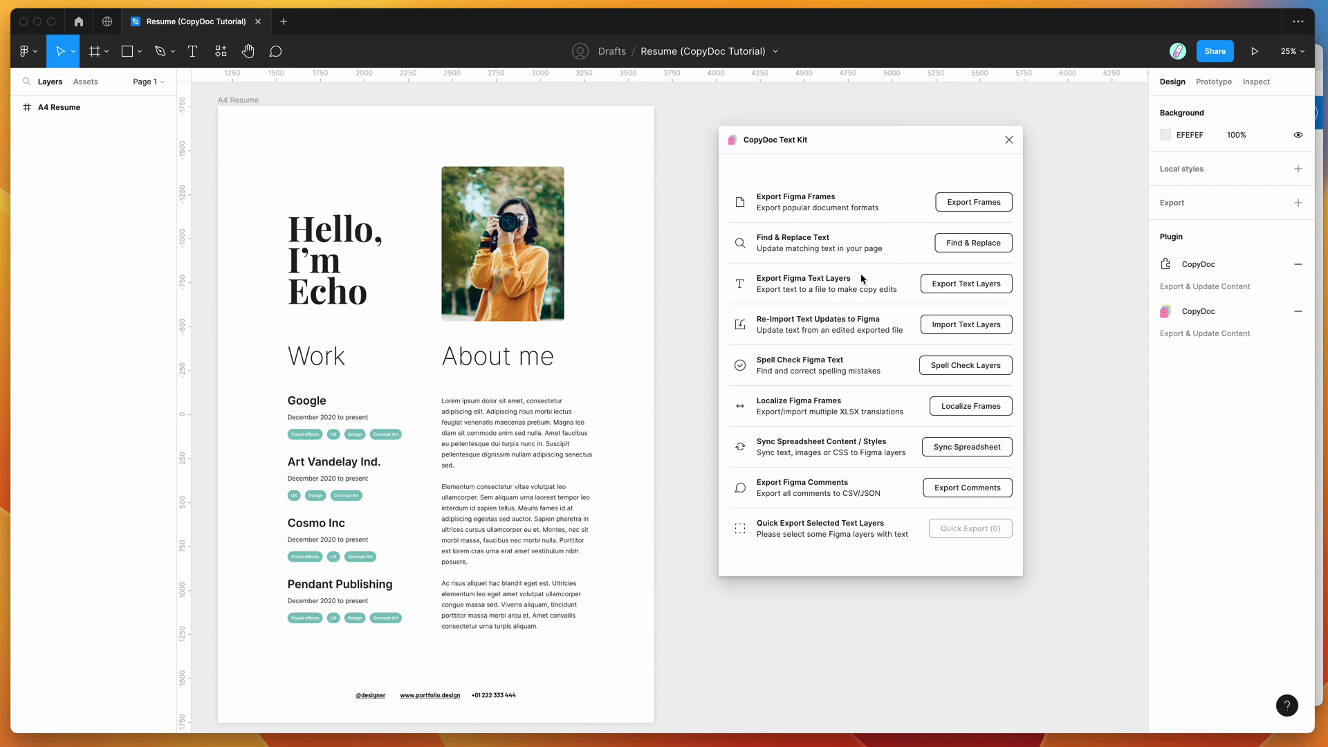
Export the resume's text layers as DOCX, sorted from top to bottom.
{"action": "left_click", "coordinate": [968, 291]}
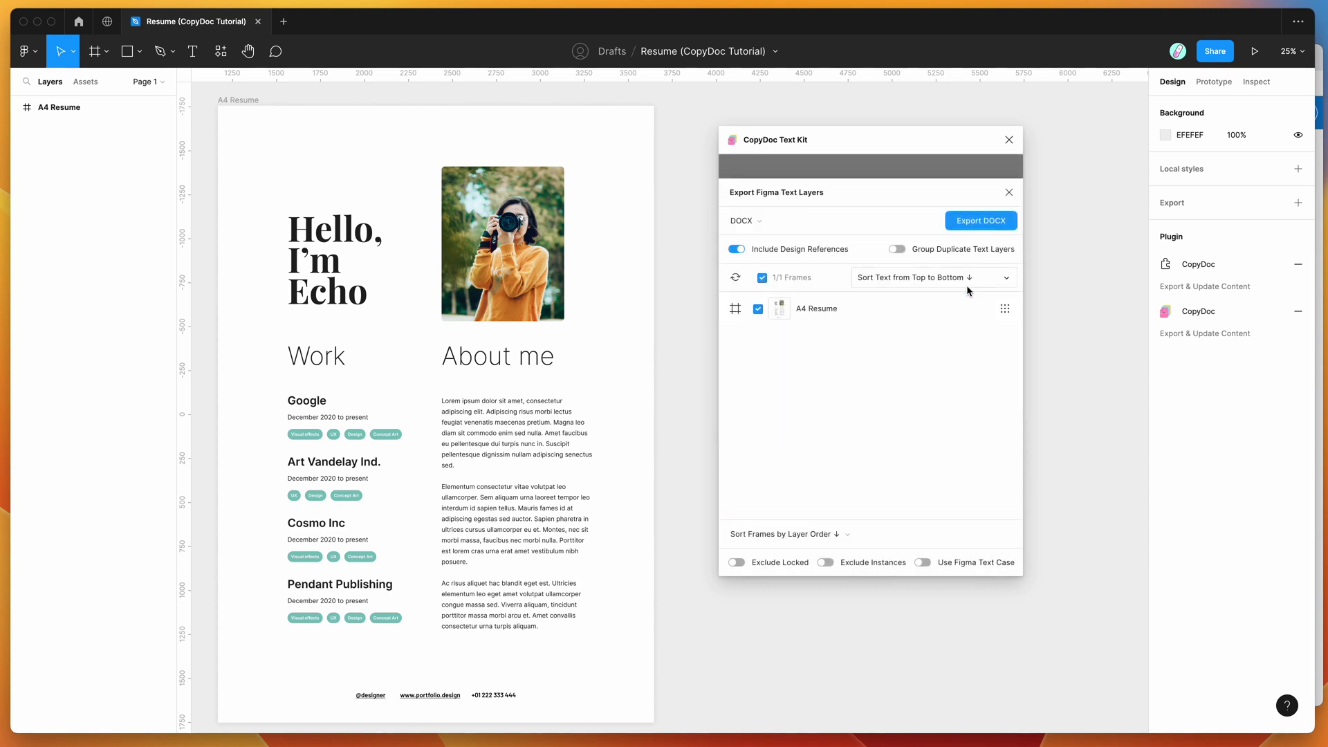
{"action": "left_click", "coordinate": [758, 223]}
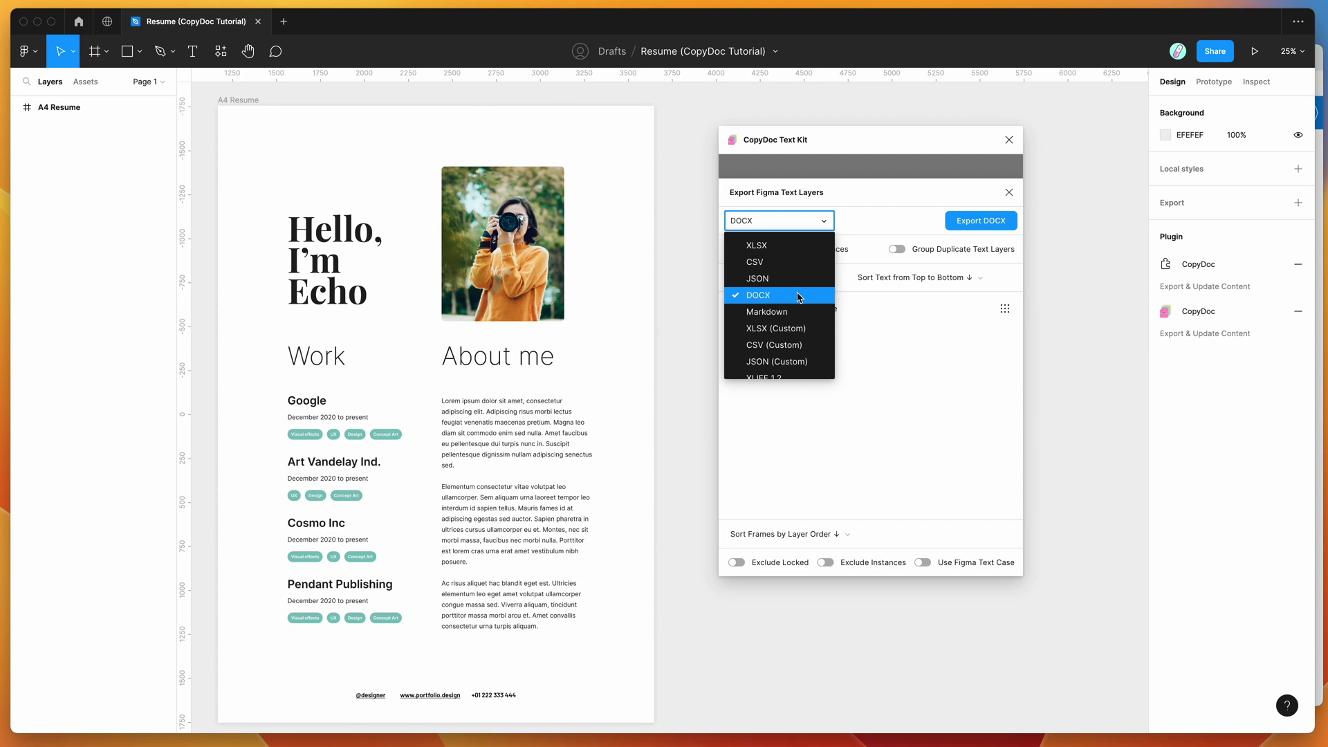
{"action": "left_click", "coordinate": [766, 299]}
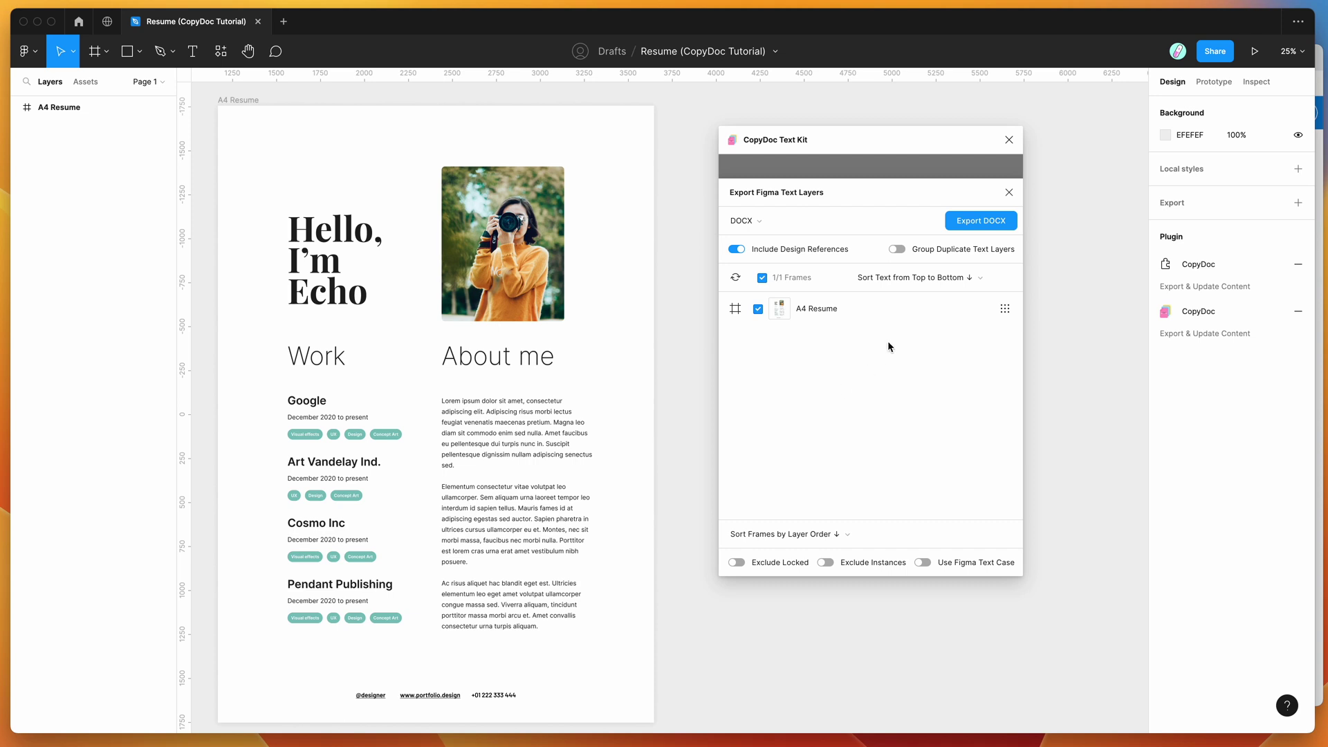
{"action": "left_click", "coordinate": [897, 281]}
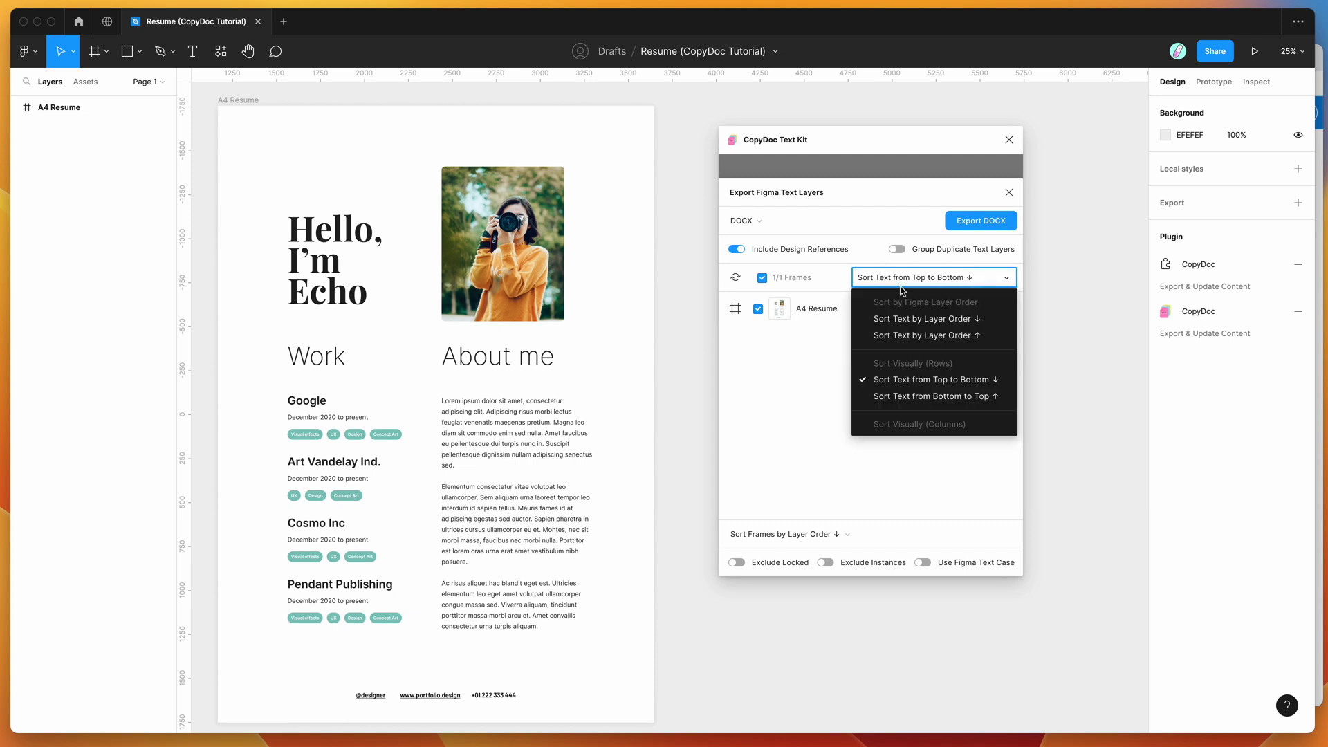
{"action": "left_click", "coordinate": [903, 385]}
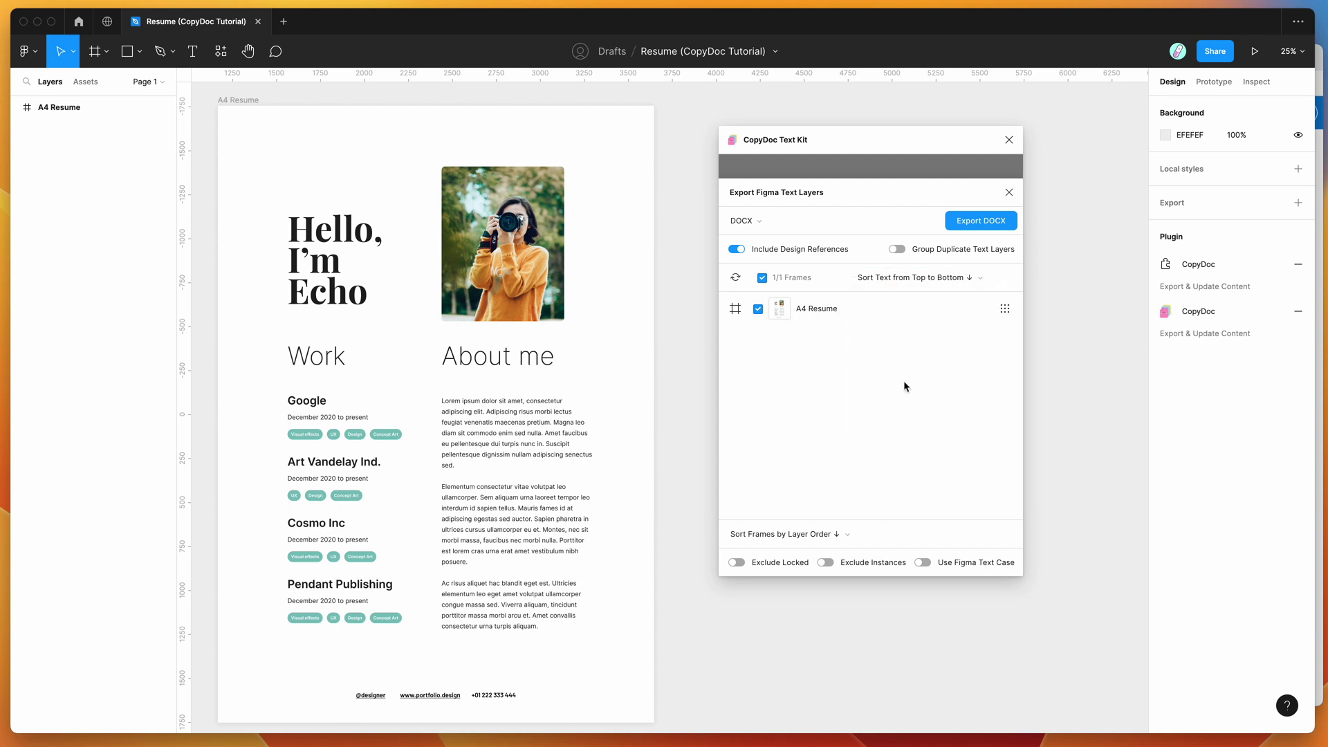
{"action": "left_click", "coordinate": [970, 222]}
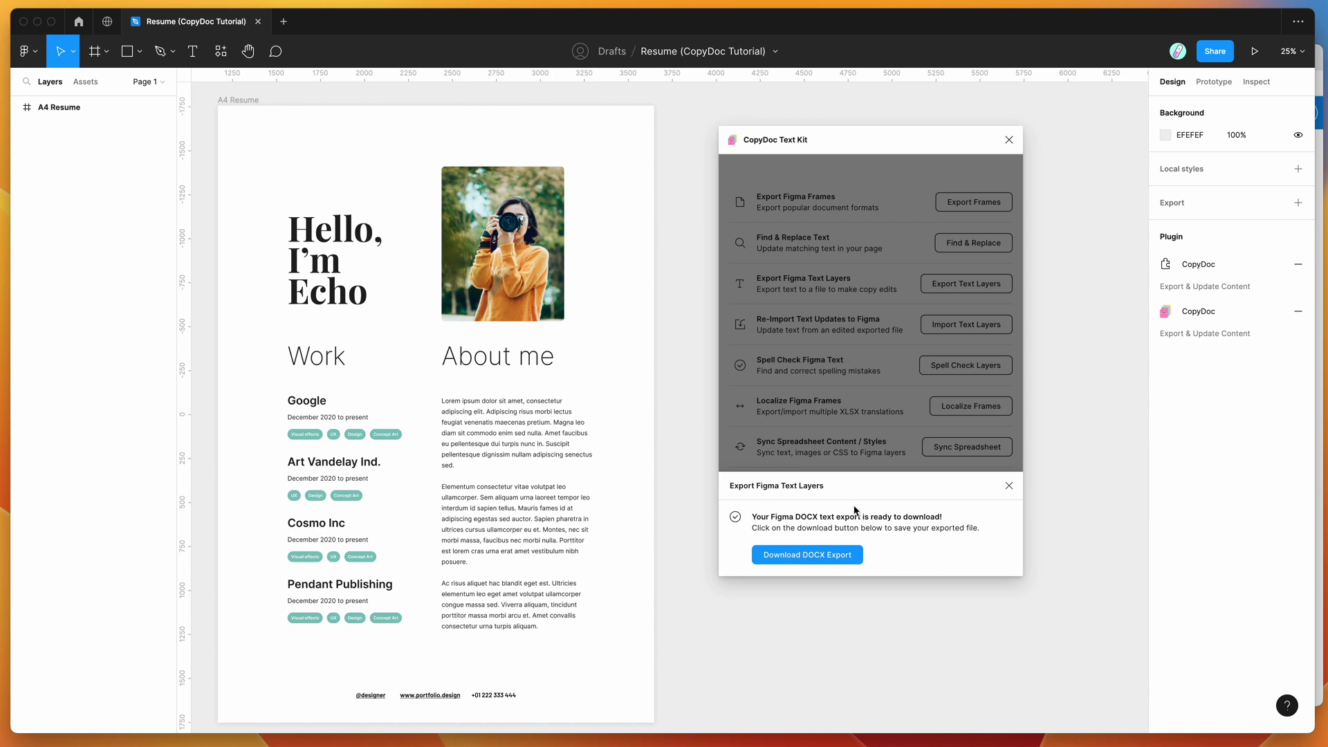
Save the export as resume-copydoc-tutorial-page-1.docx, then preview A4 Resume.jpg in the _designs folder.
{"action": "left_click", "coordinate": [816, 555]}
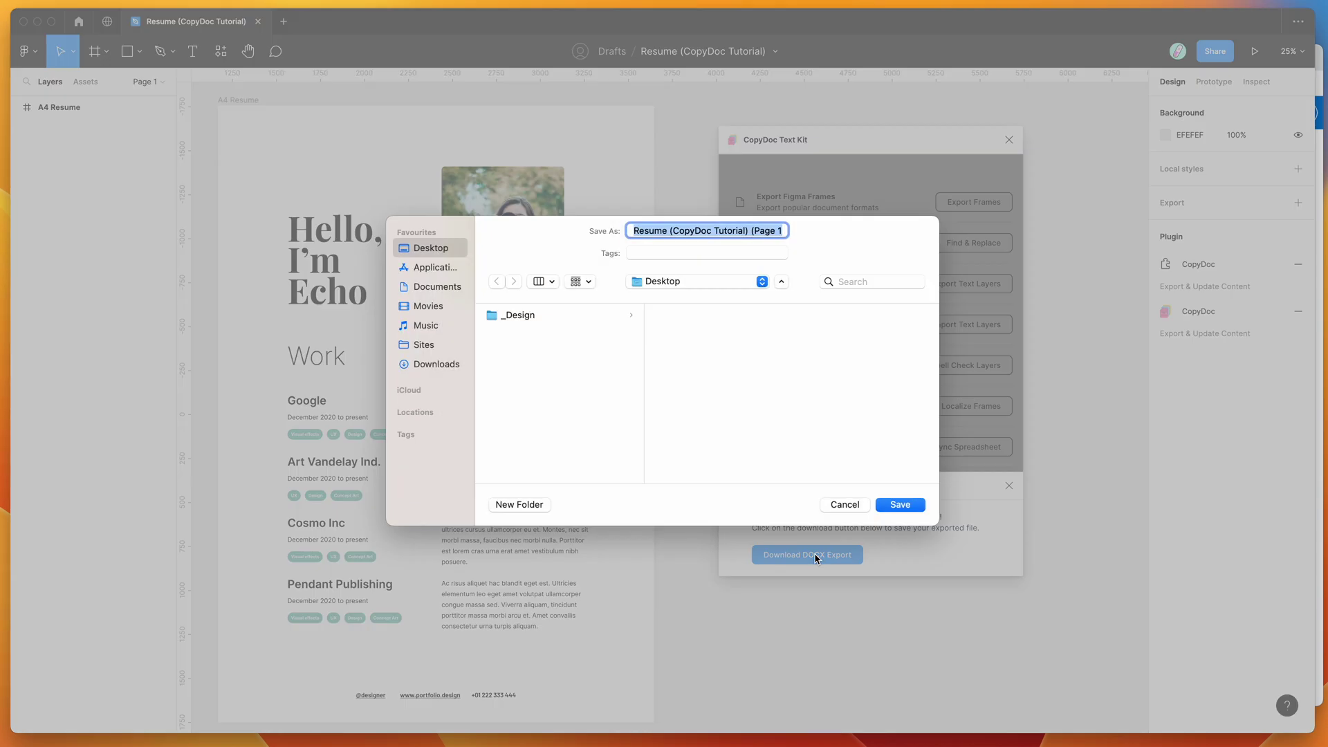
{"action": "left_click", "coordinate": [894, 509]}
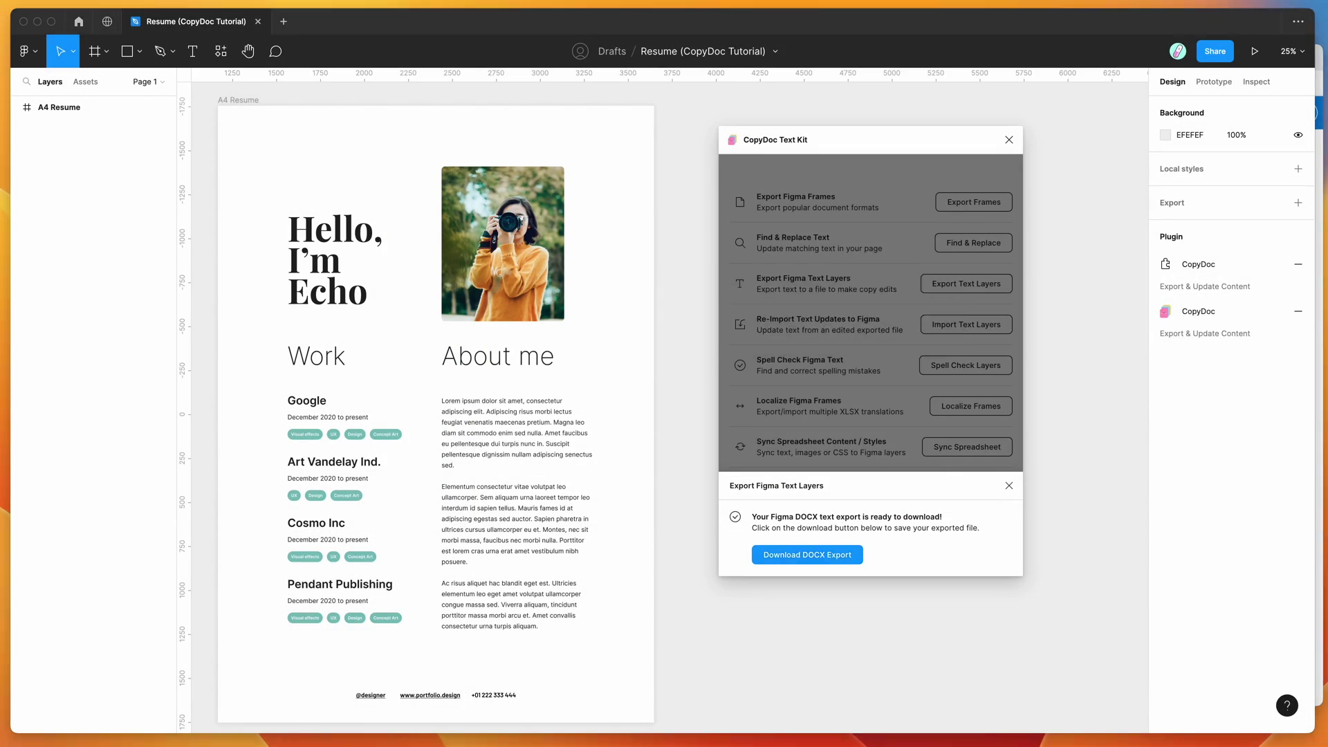
{"action": "left_click", "coordinate": [455, 141]}
{"action": "left_click", "coordinate": [484, 155]}
{"action": "key", "text": "space"}
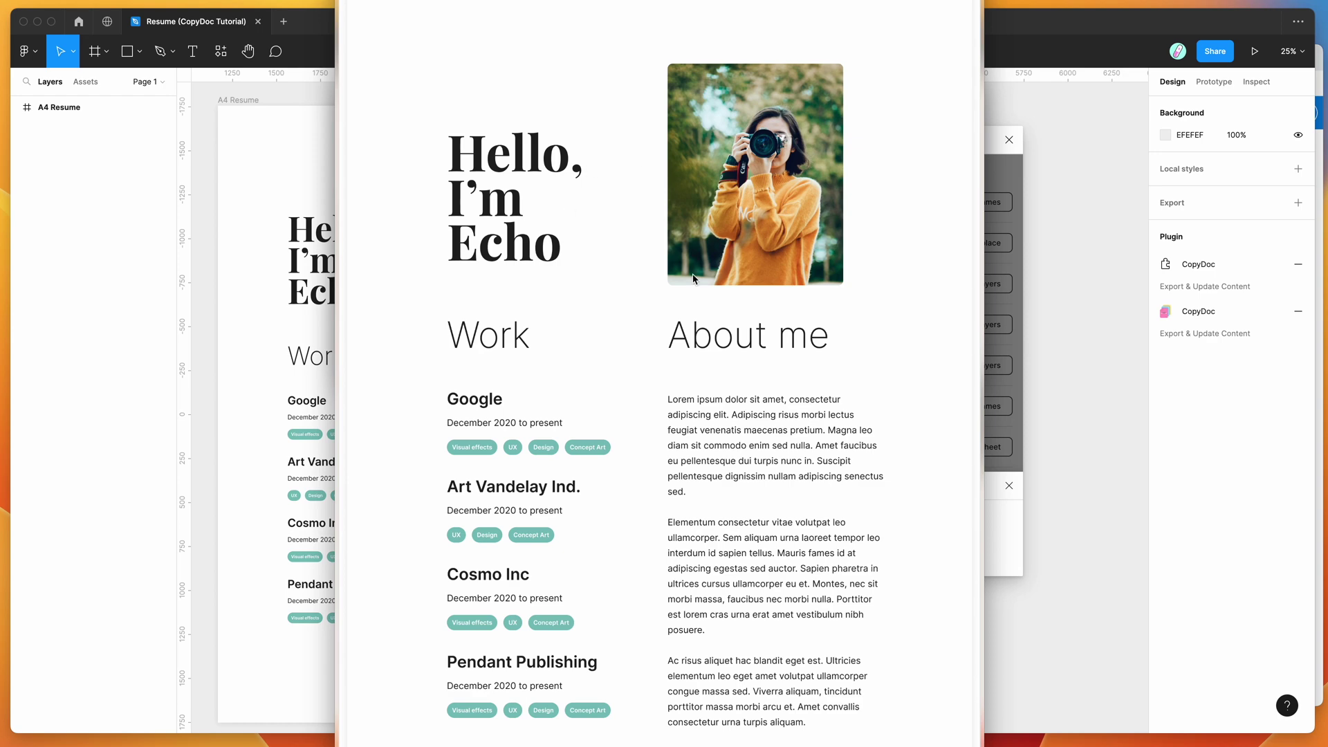
Quick Look resume-copydoc-tutorial-page-1.docx to check its text, then switch to the OneDrive browser.
{"action": "key", "text": "space"}
{"action": "left_click", "coordinate": [467, 225]}
{"action": "left_click", "coordinate": [529, 169]}
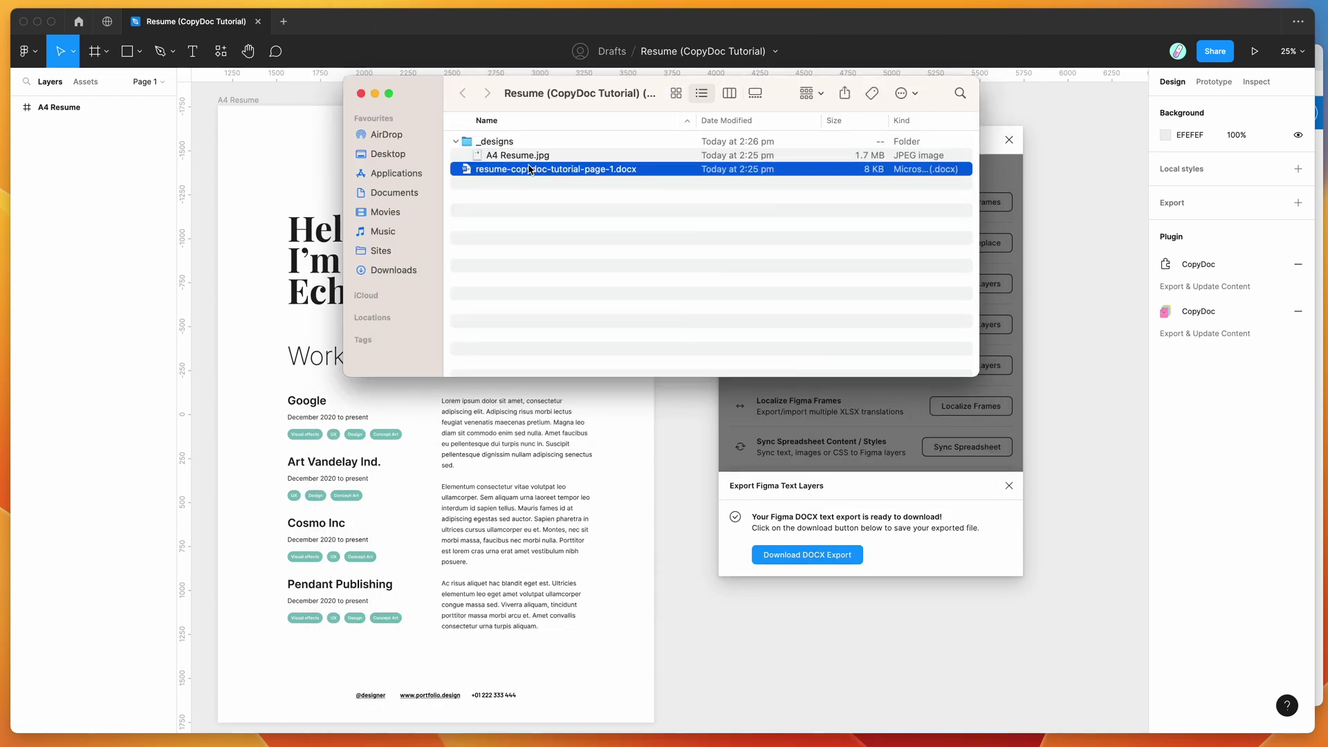
{"action": "key", "text": "space"}
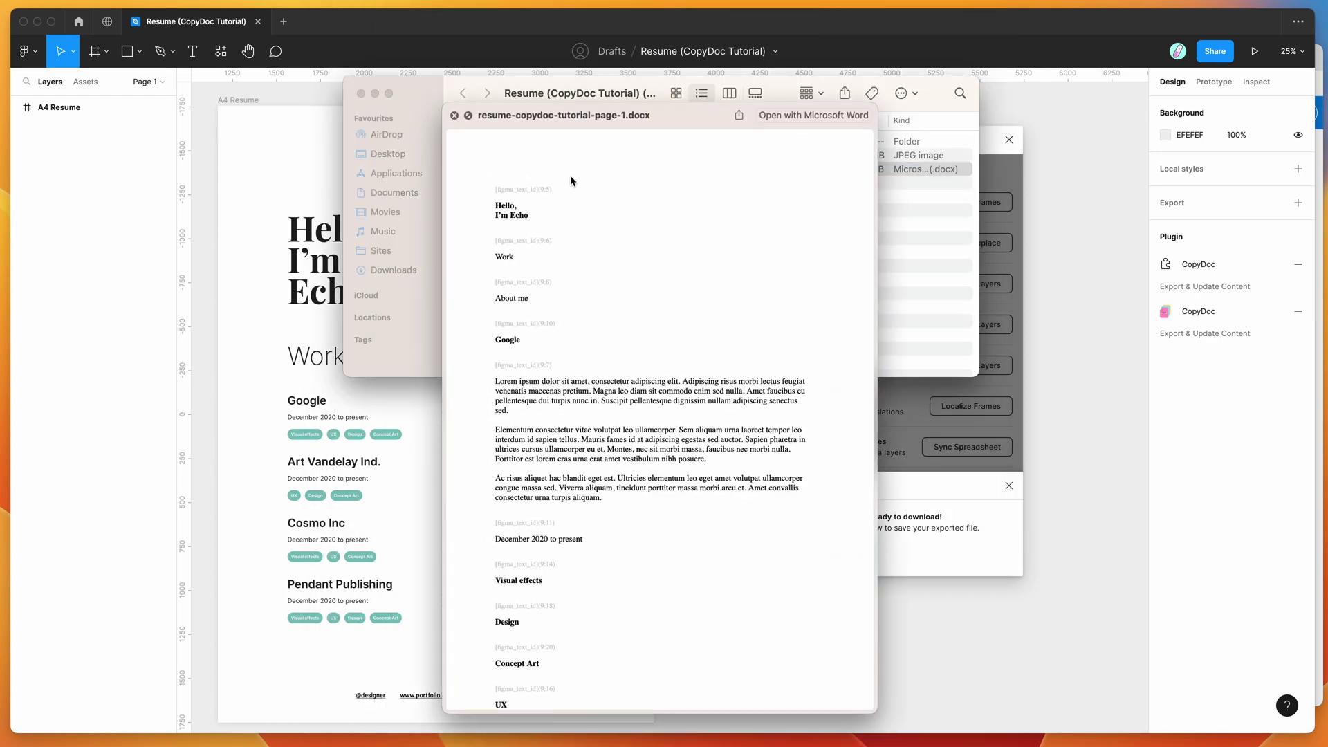
{"action": "key", "text": "space"}
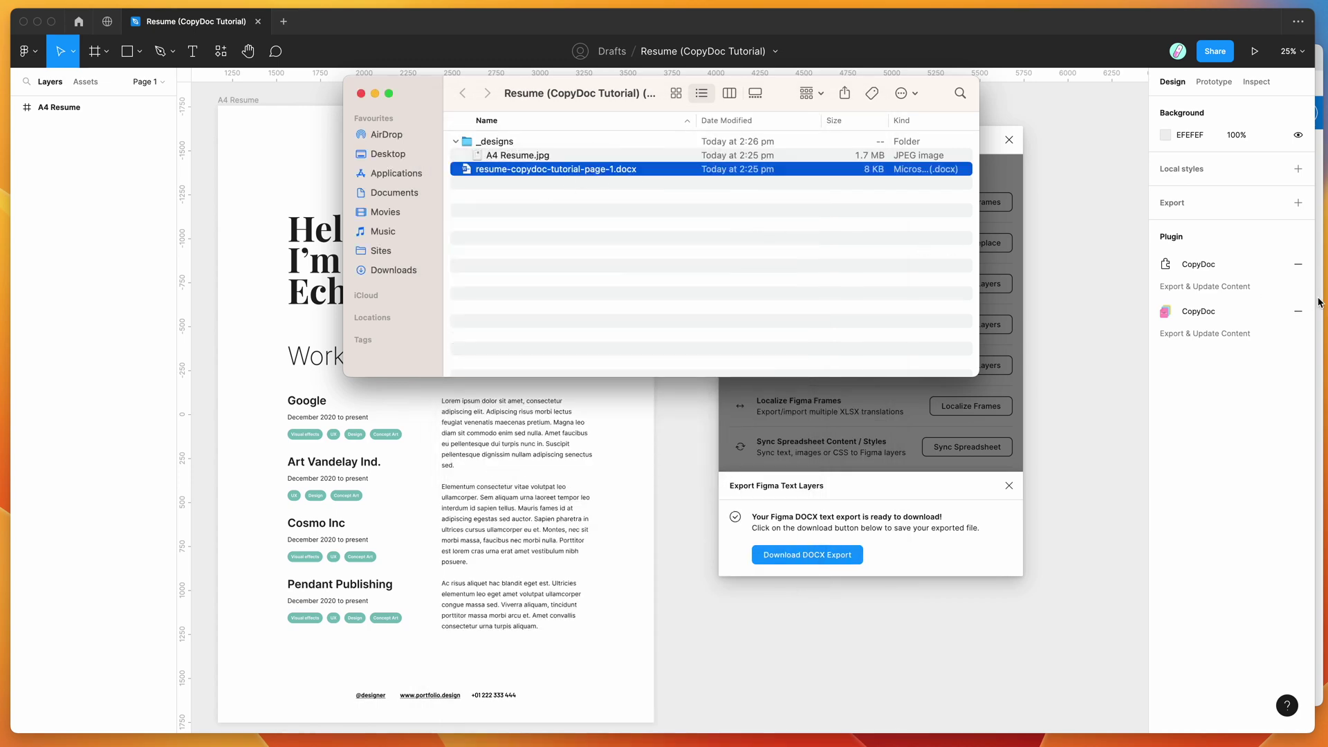
{"action": "key", "text": "super+Tab"}
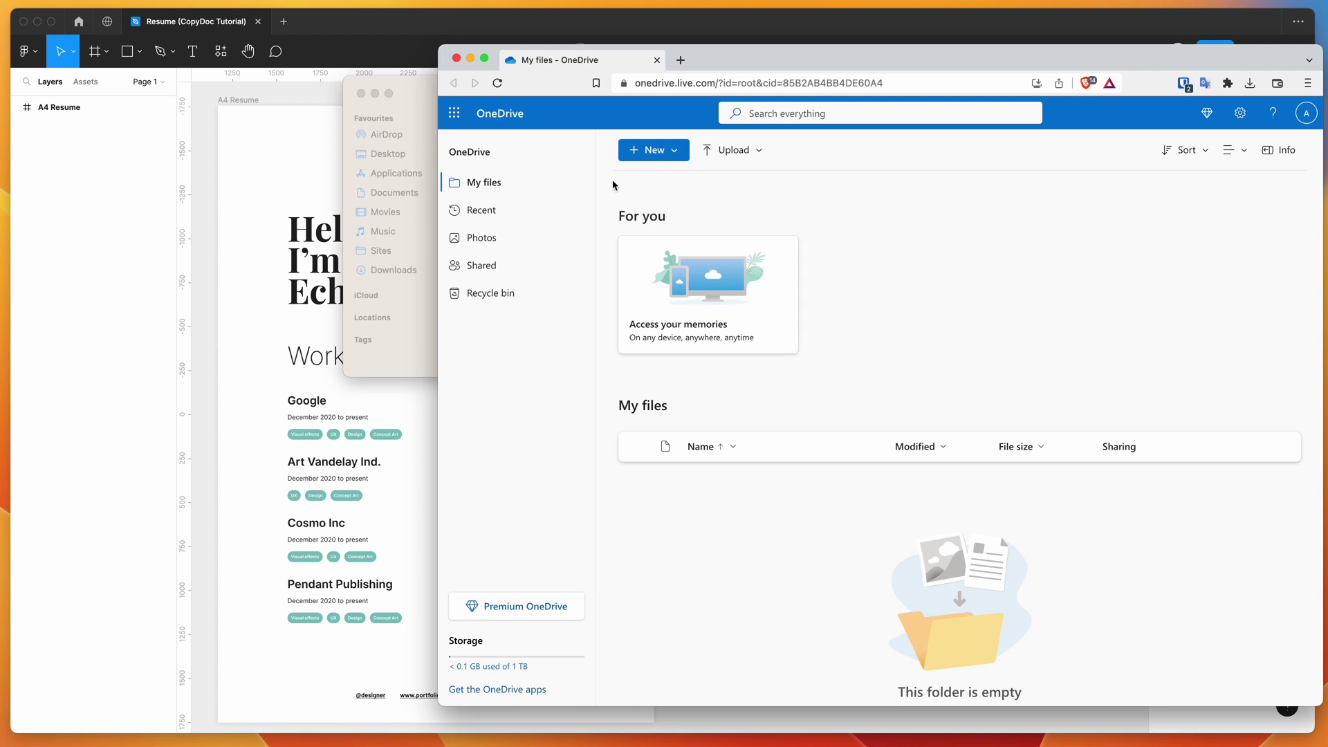
Drag resume-copydoc-tutorial-page-1.docx from Finder into OneDrive My files and open it in Word.
{"action": "left_click_drag", "start_coordinate": [418, 83], "coordinate": [234, 152]}
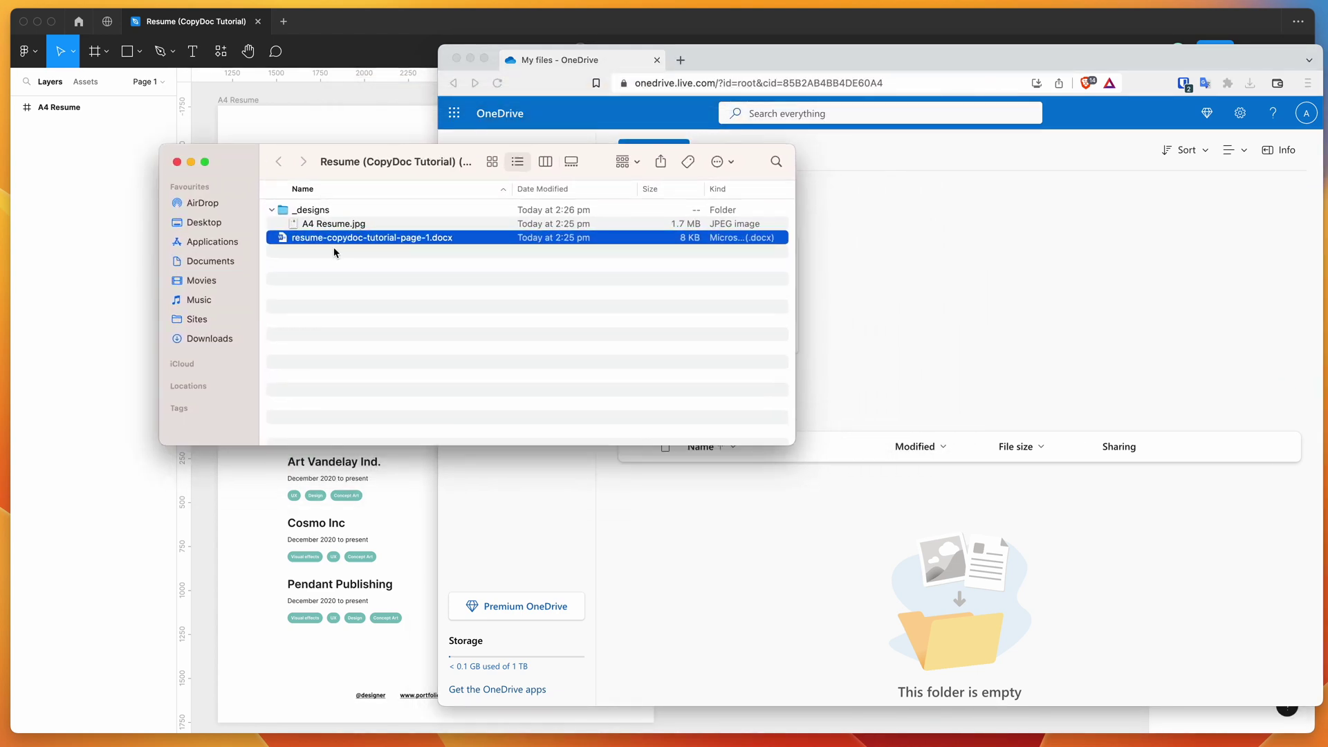
{"action": "left_click_drag", "start_coordinate": [300, 242], "coordinate": [857, 504]}
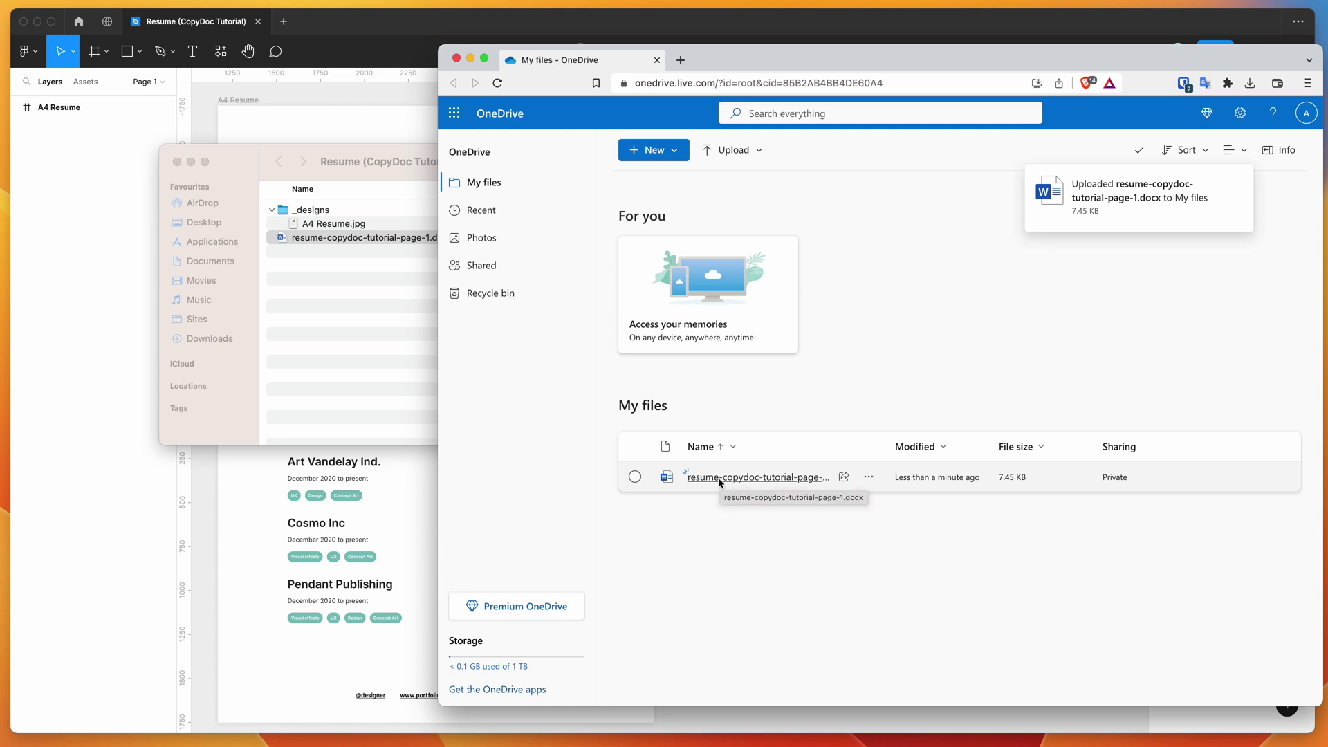
{"action": "left_click", "coordinate": [740, 477]}
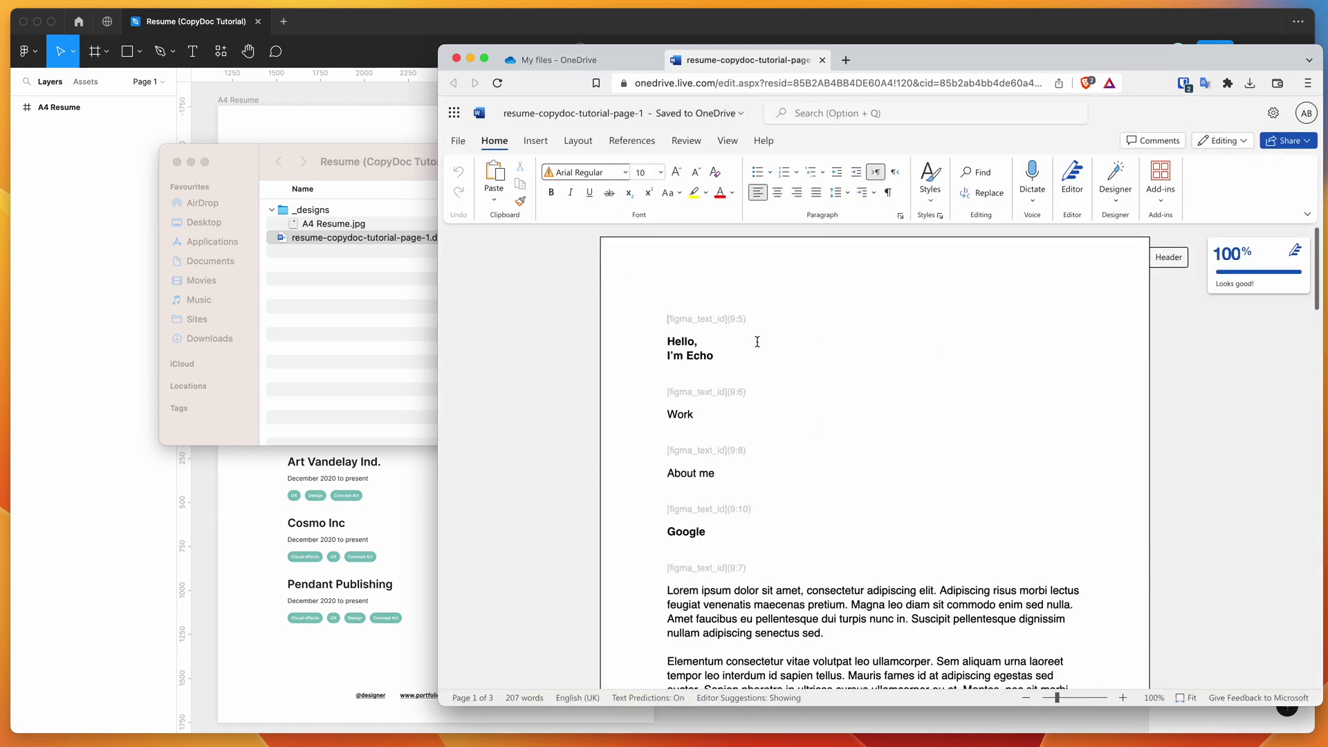
{"action": "left_click", "coordinate": [674, 331]}
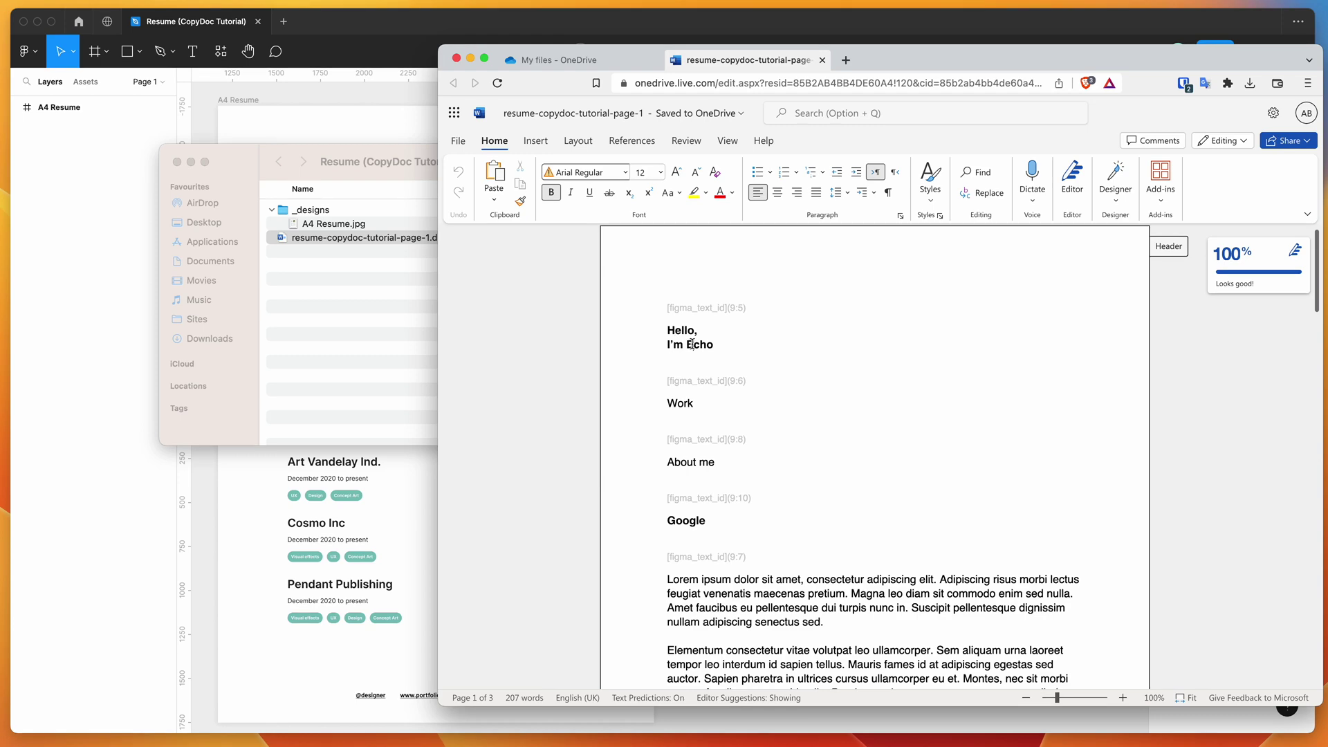
{"action": "scroll", "coordinate": [745, 396], "scroll_direction": "down", "scroll_amount": 10}
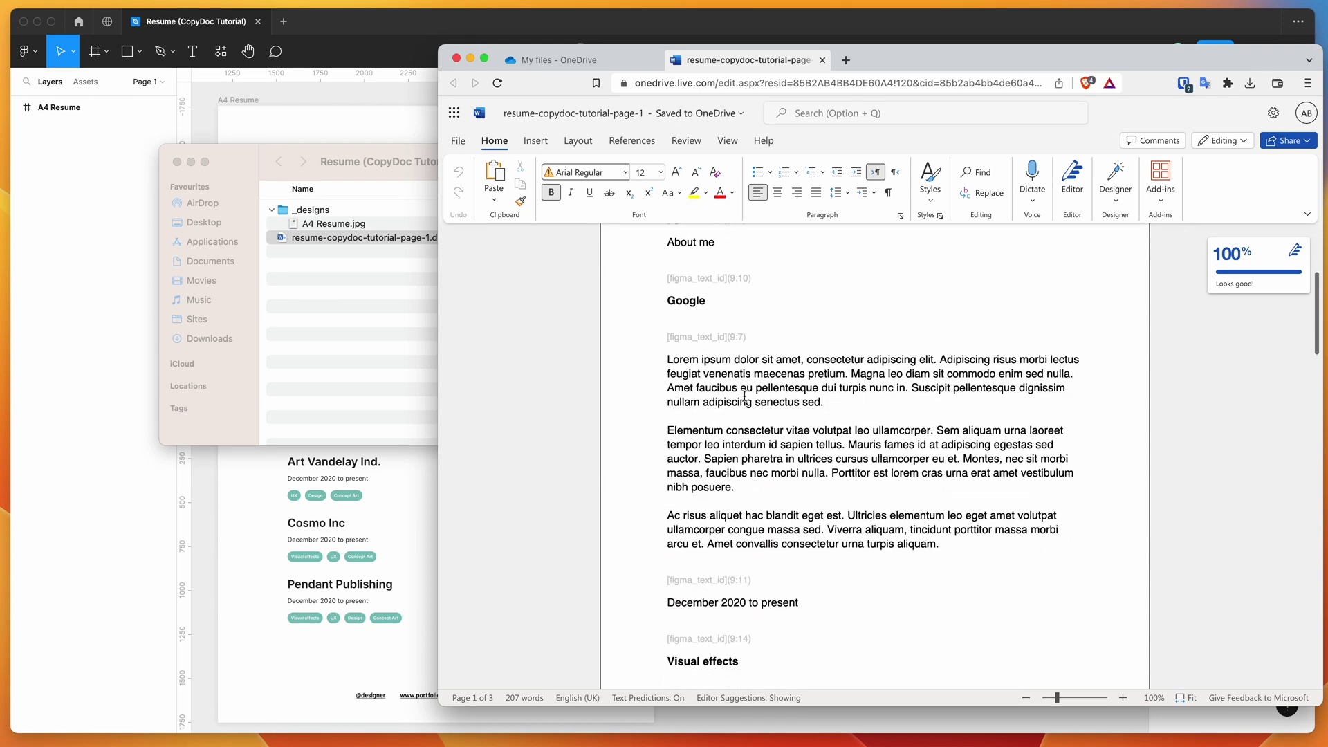
{"action": "scroll", "coordinate": [744, 396], "scroll_direction": "down", "scroll_amount": 20}
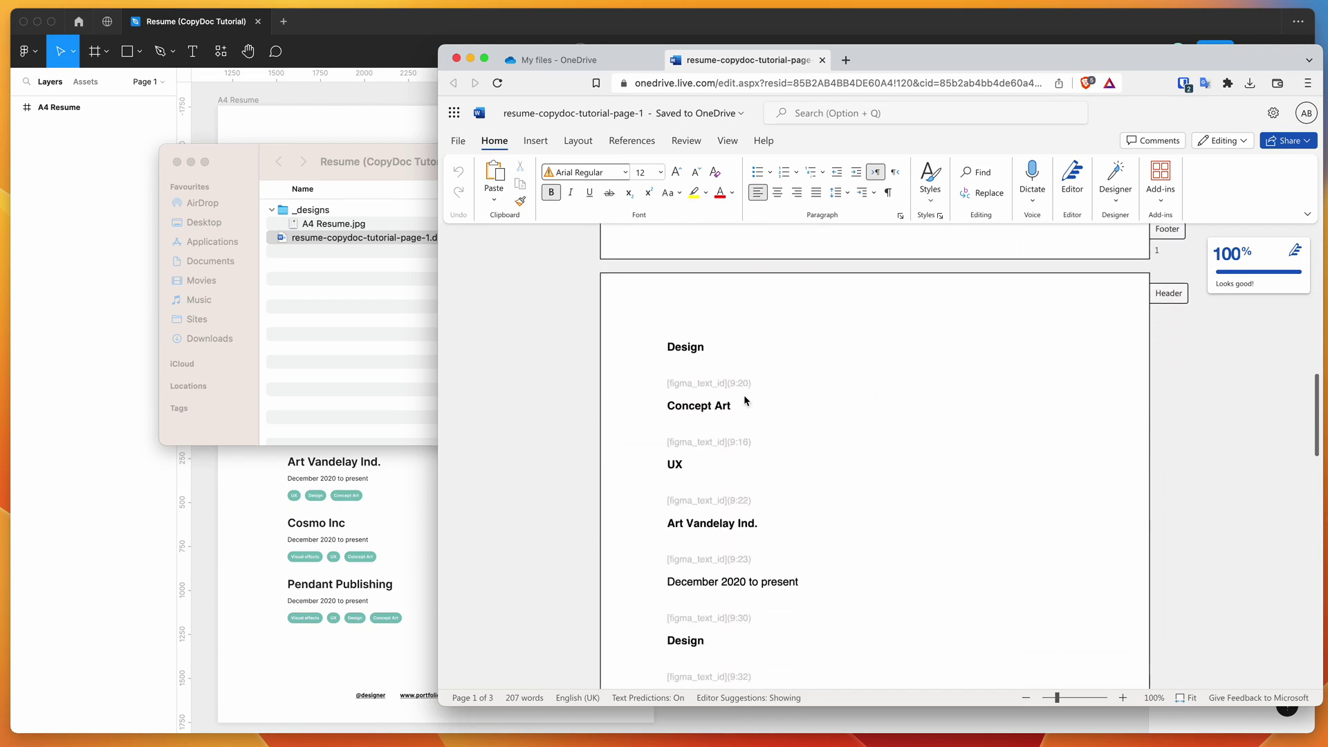
{"action": "scroll", "coordinate": [744, 395], "scroll_direction": "down", "scroll_amount": 20}
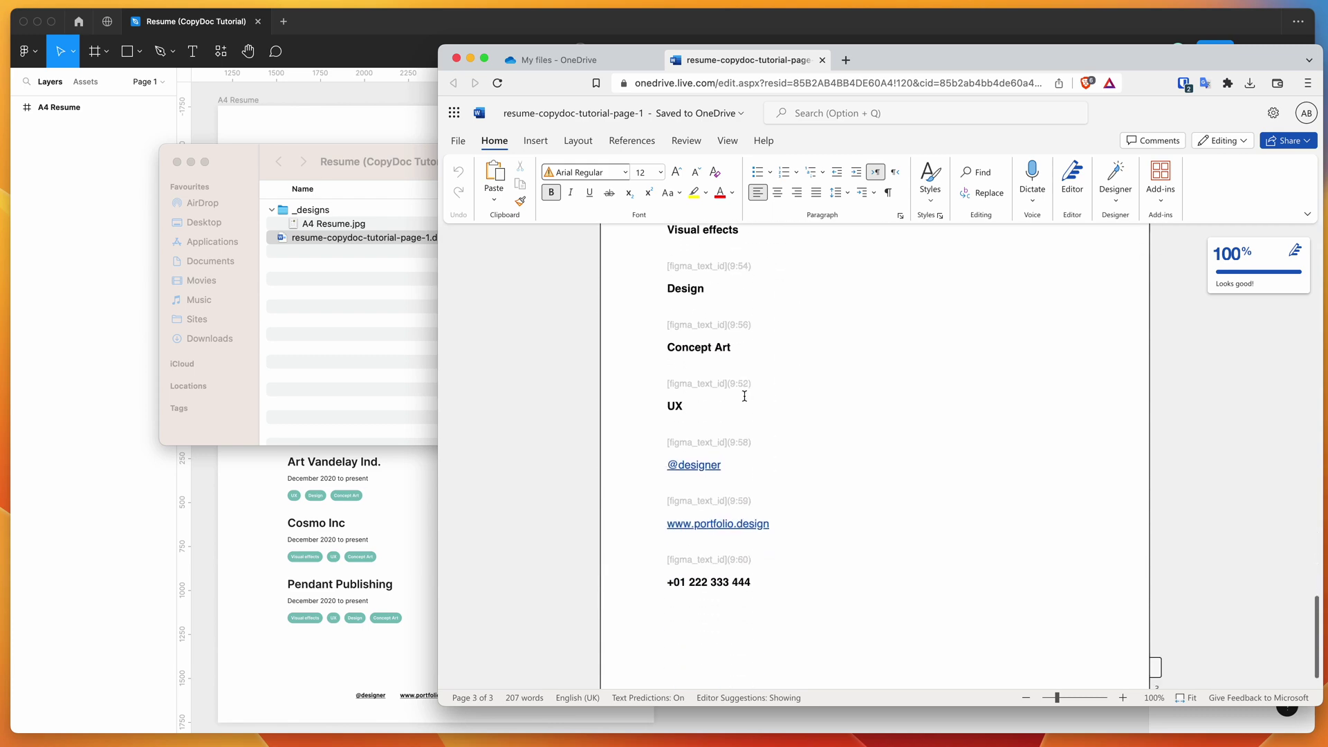
{"action": "scroll", "coordinate": [744, 396], "scroll_direction": "up", "scroll_amount": 20}
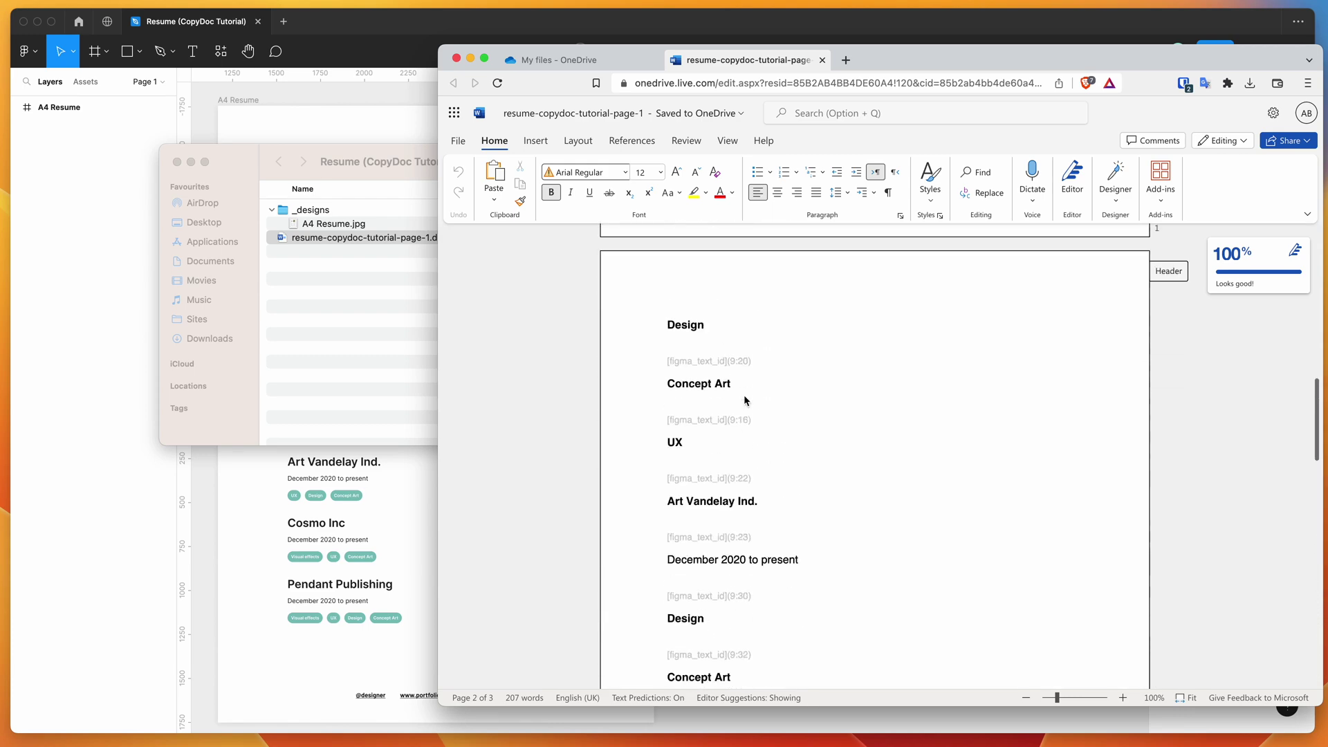
{"action": "scroll", "coordinate": [744, 395], "scroll_direction": "up", "scroll_amount": 5}
{"action": "double_click", "coordinate": [699, 357]}
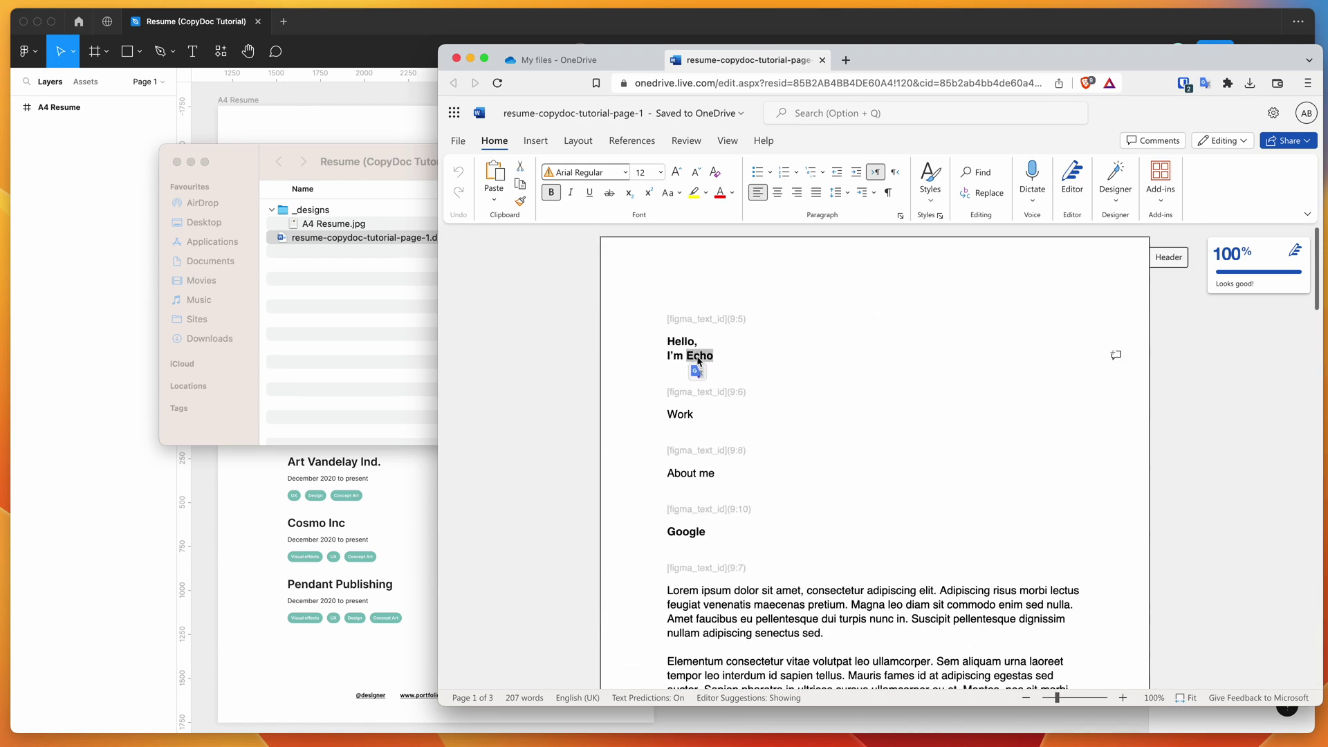
Enter the first name and retitle Work to Experience, About me to Bio, Google to Airbnb.
{"action": "type", "text": "Jess"}
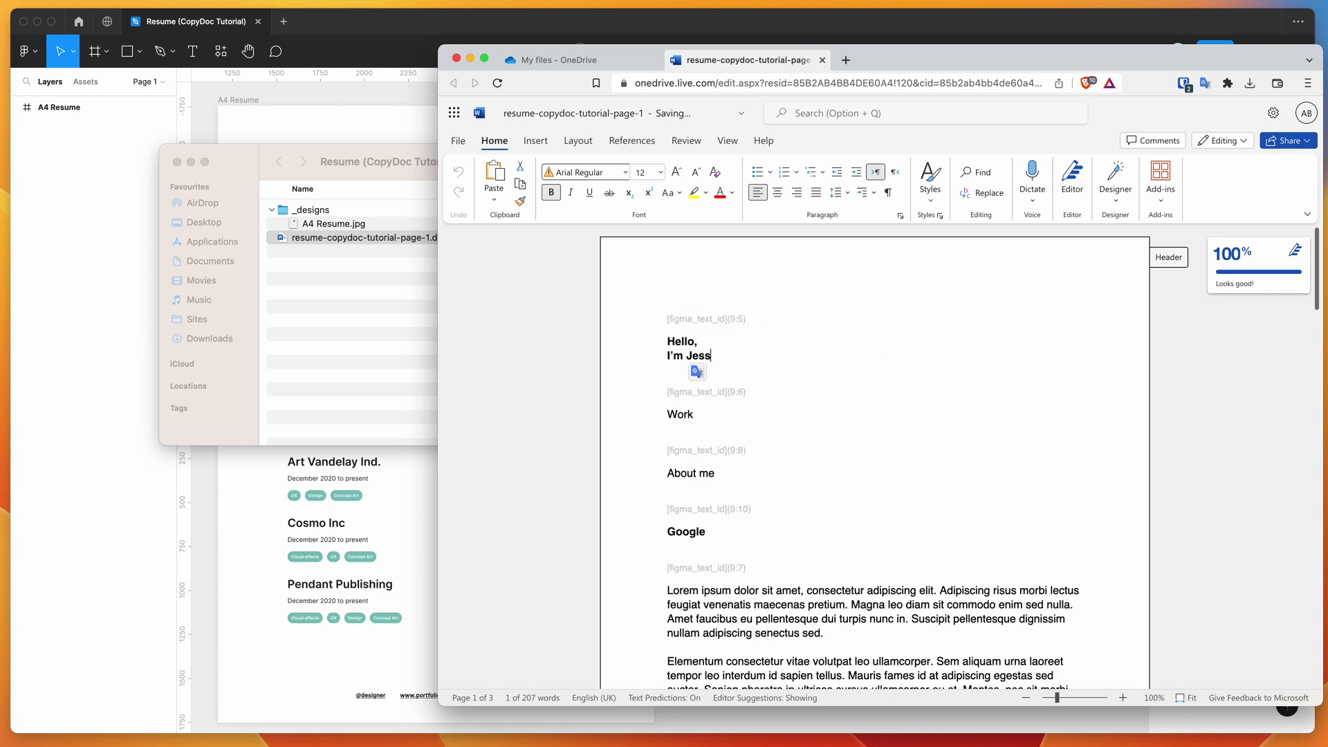
{"action": "type", "text": "ica"}
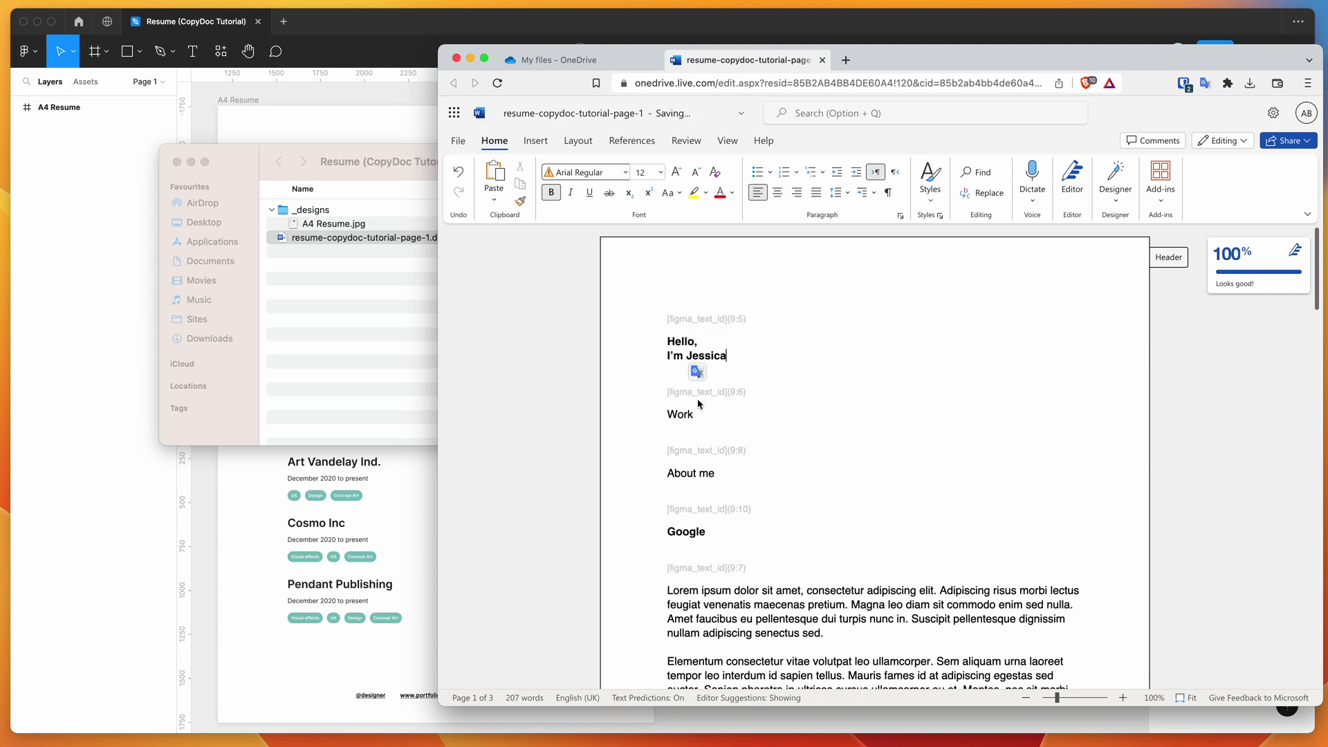
{"action": "double_click", "coordinate": [680, 413]}
{"action": "type", "text": "Experience"}
{"action": "left_click_drag", "start_coordinate": [668, 473], "coordinate": [728, 473]}
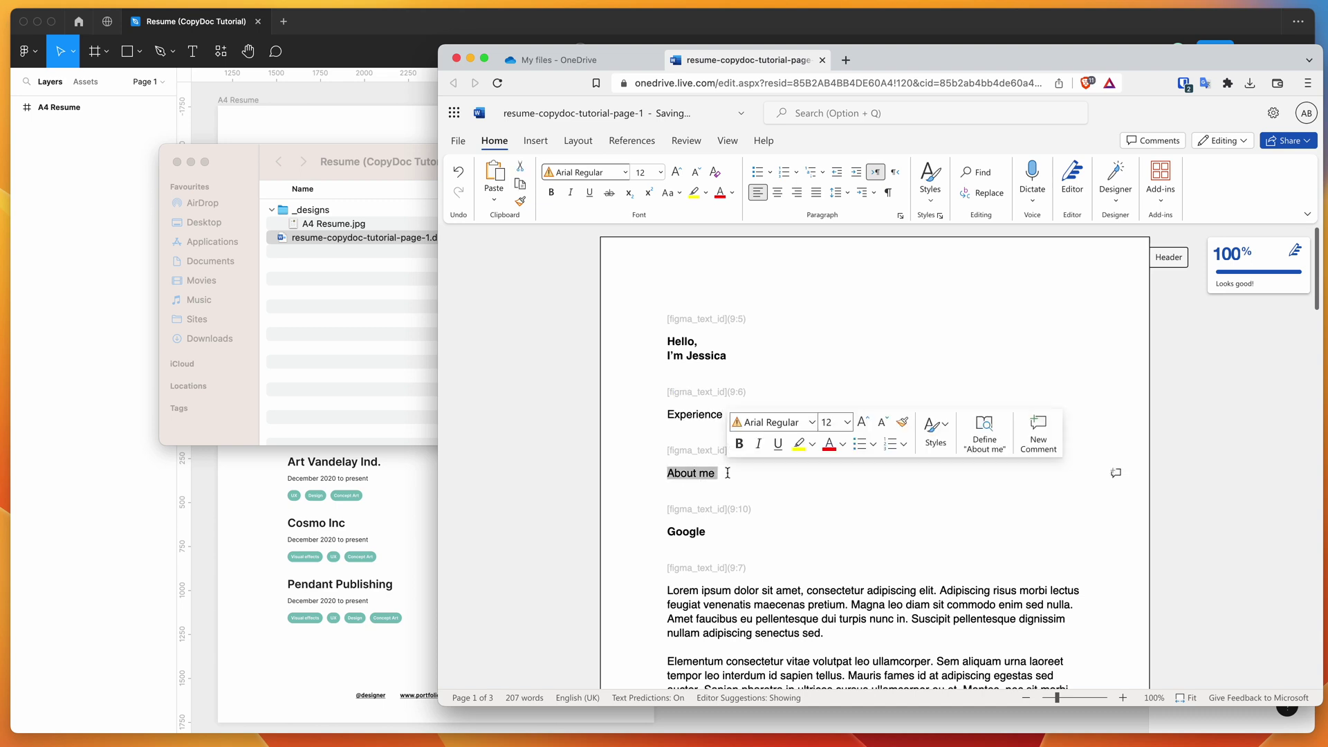
{"action": "type", "text": "Bio"}
{"action": "scroll", "coordinate": [875, 456], "scroll_direction": "down", "scroll_amount": 2}
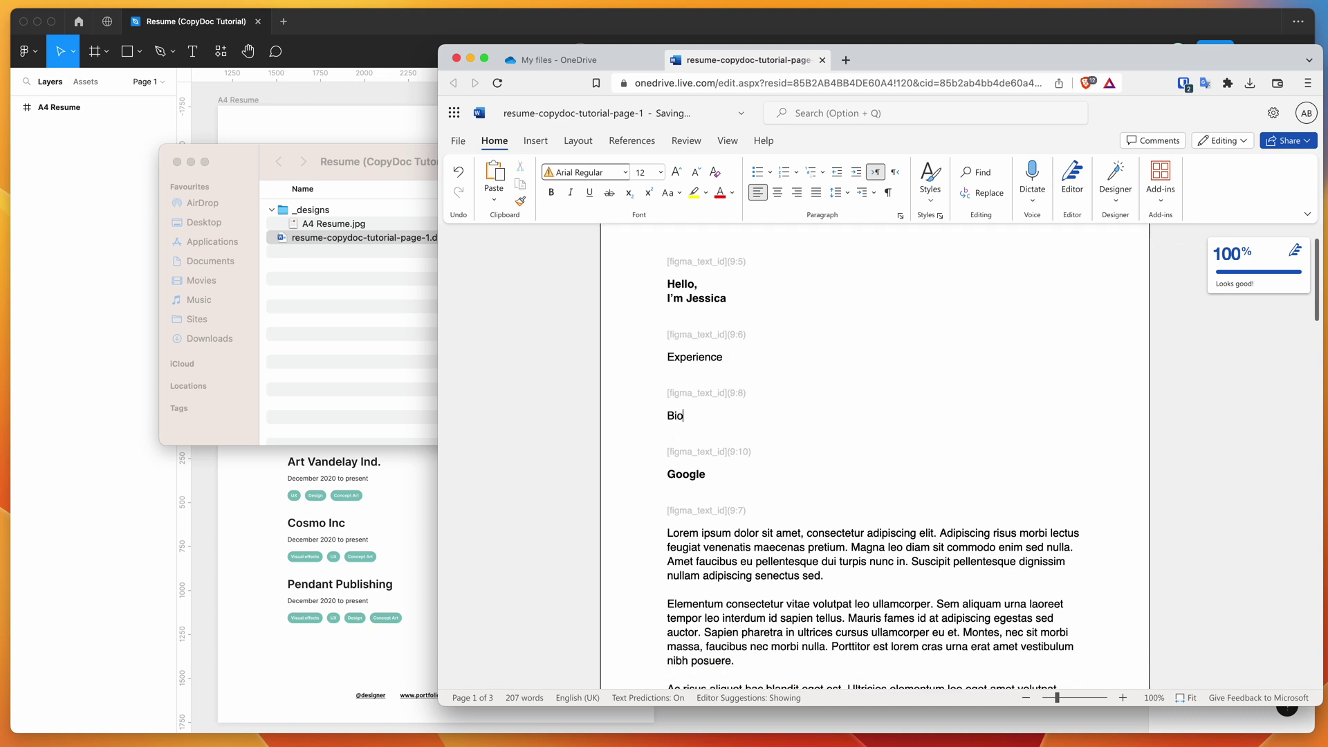
{"action": "scroll", "coordinate": [728, 421], "scroll_direction": "down", "scroll_amount": 2}
{"action": "double_click", "coordinate": [689, 419]}
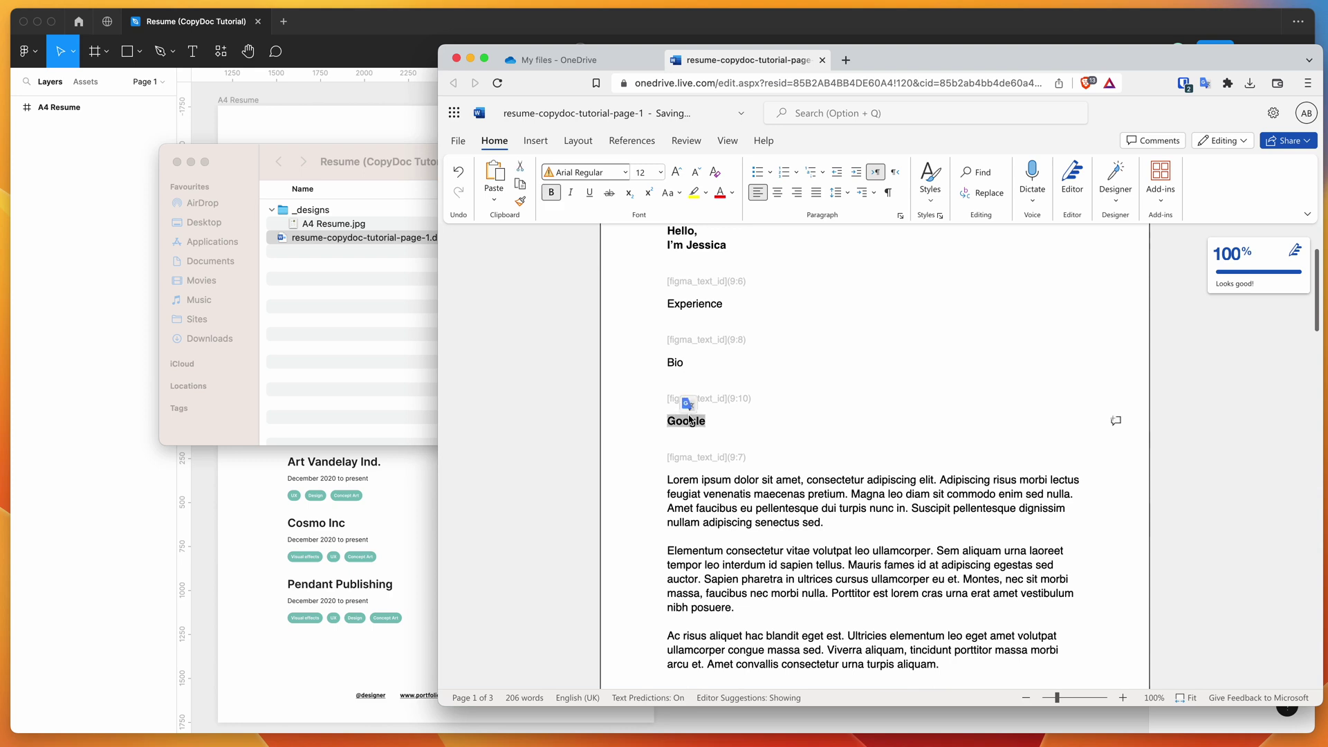
{"action": "type", "text": "Airbnb"}
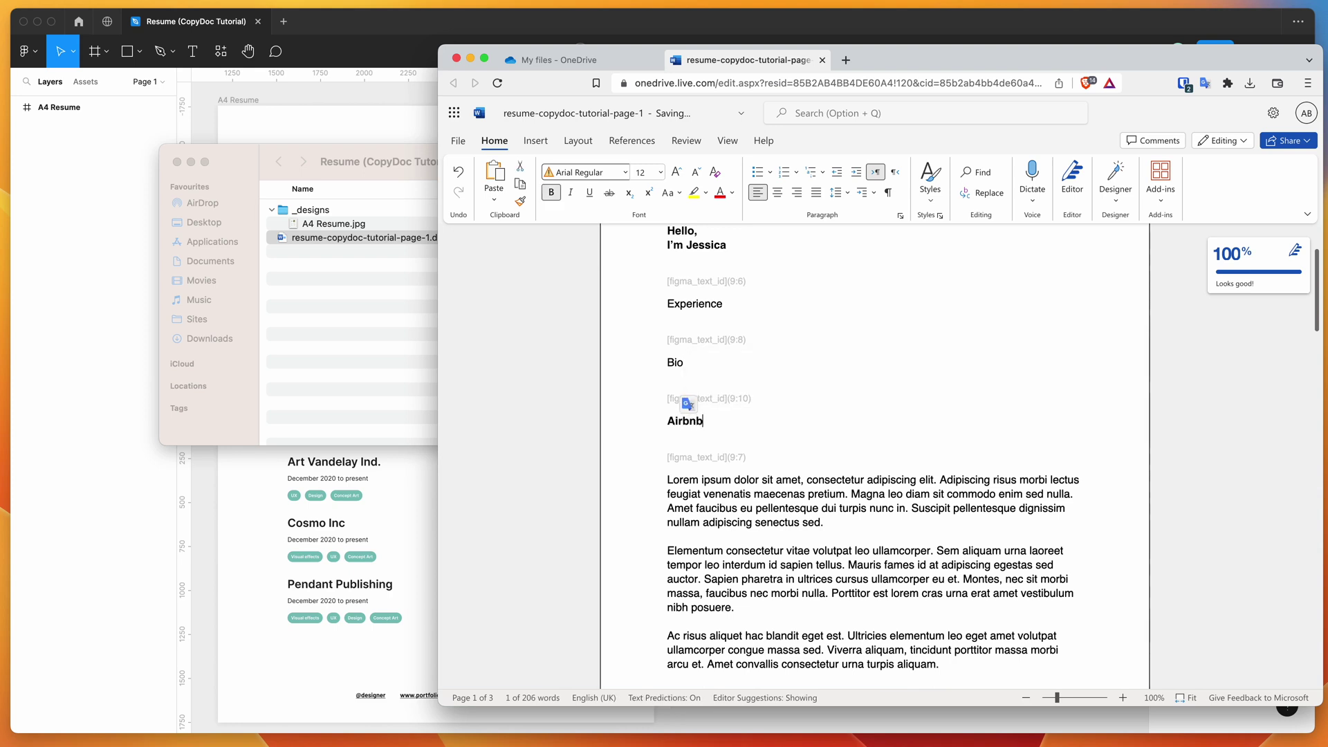
Bold 'consectetur adipiscing elit' and italicise 'volutpat leo ullamcorper'.
{"action": "scroll", "coordinate": [768, 437], "scroll_direction": "down", "scroll_amount": 2}
{"action": "left_click_drag", "start_coordinate": [806, 432], "coordinate": [934, 434]}
{"action": "key", "text": "super+b"}
{"action": "scroll", "coordinate": [816, 486], "scroll_direction": "down", "scroll_amount": 1}
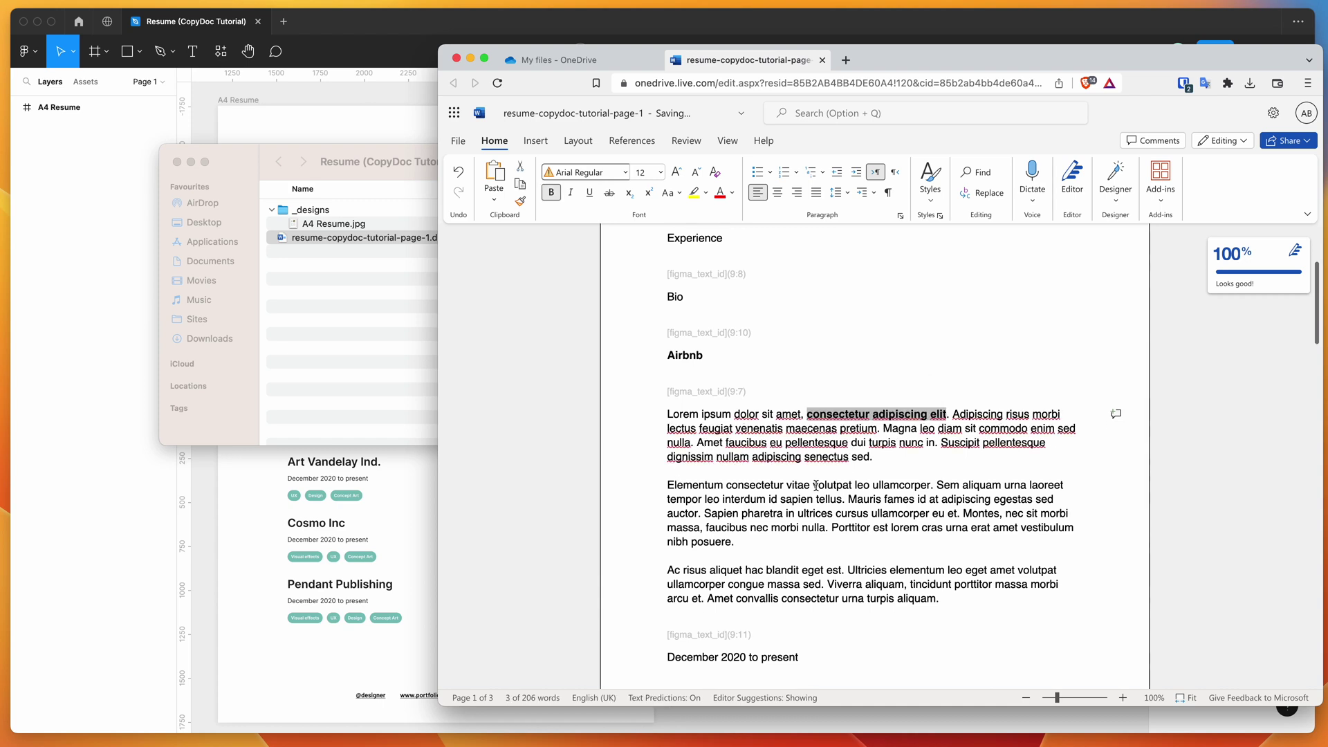
{"action": "left_click_drag", "start_coordinate": [813, 486], "coordinate": [931, 489]}
{"action": "key", "text": "super+i"}
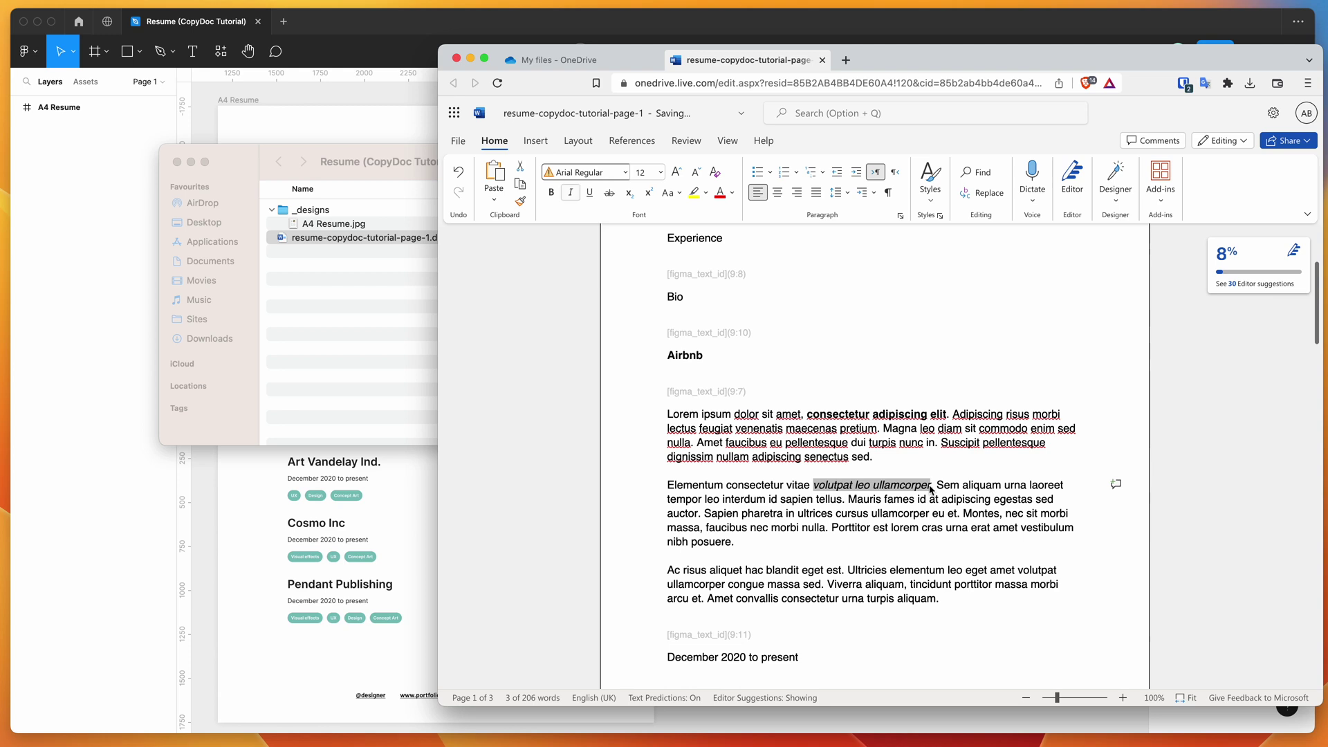
Change the Visual effects heading to Visual Design.
{"action": "scroll", "coordinate": [931, 489], "scroll_direction": "down", "scroll_amount": 10}
{"action": "scroll", "coordinate": [716, 463], "scroll_direction": "down", "scroll_amount": 2}
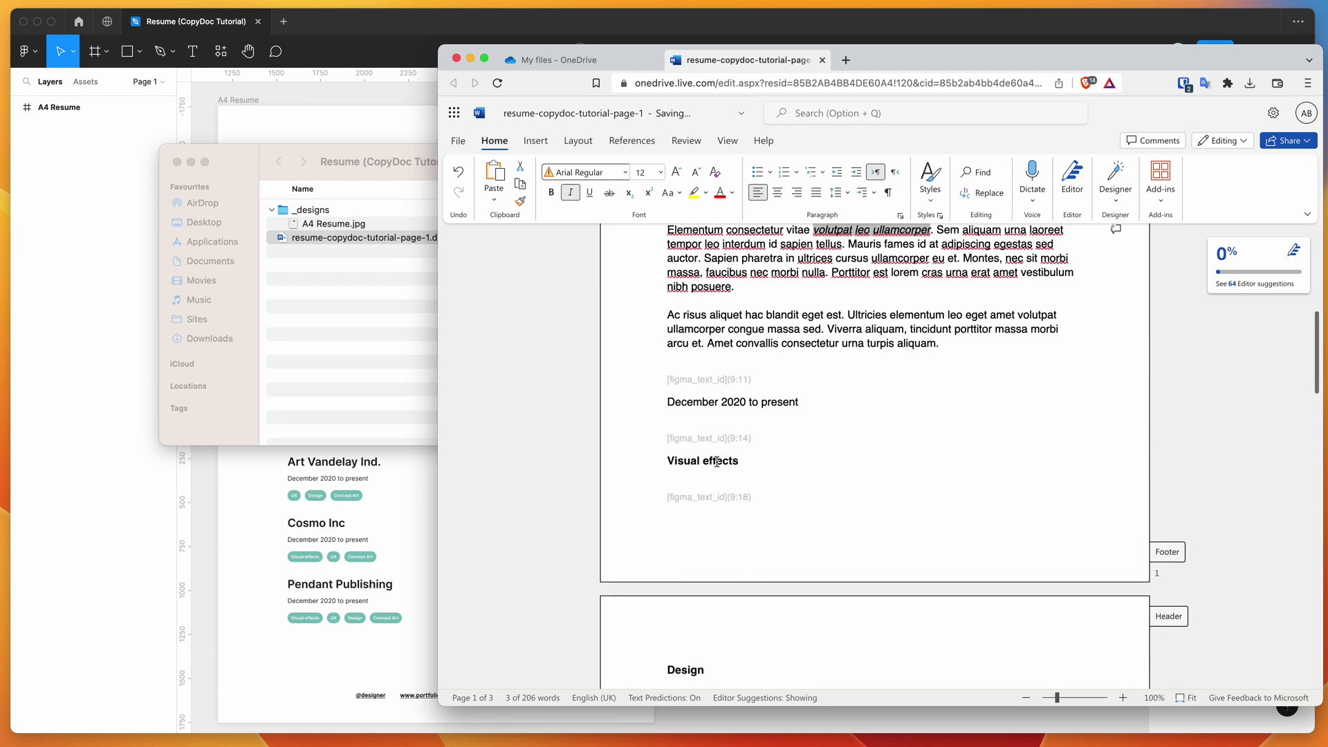
{"action": "left_click", "coordinate": [189, 160]}
{"action": "scroll", "coordinate": [798, 458], "scroll_direction": "down", "scroll_amount": 1}
{"action": "scroll", "coordinate": [798, 458], "scroll_direction": "down", "scroll_amount": 1}
{"action": "left_click", "coordinate": [731, 430]}
{"action": "double_click", "coordinate": [691, 429]}
{"action": "left_click", "coordinate": [722, 430]}
{"action": "double_click", "coordinate": [721, 430]}
{"action": "key", "text": "BackSpace"}
{"action": "key", "text": "BackSpace"}
{"action": "type", "text": "esign"}
Rename the following skill headings to Development and Copywriting.
{"action": "scroll", "coordinate": [677, 490], "scroll_direction": "down", "scroll_amount": 3}
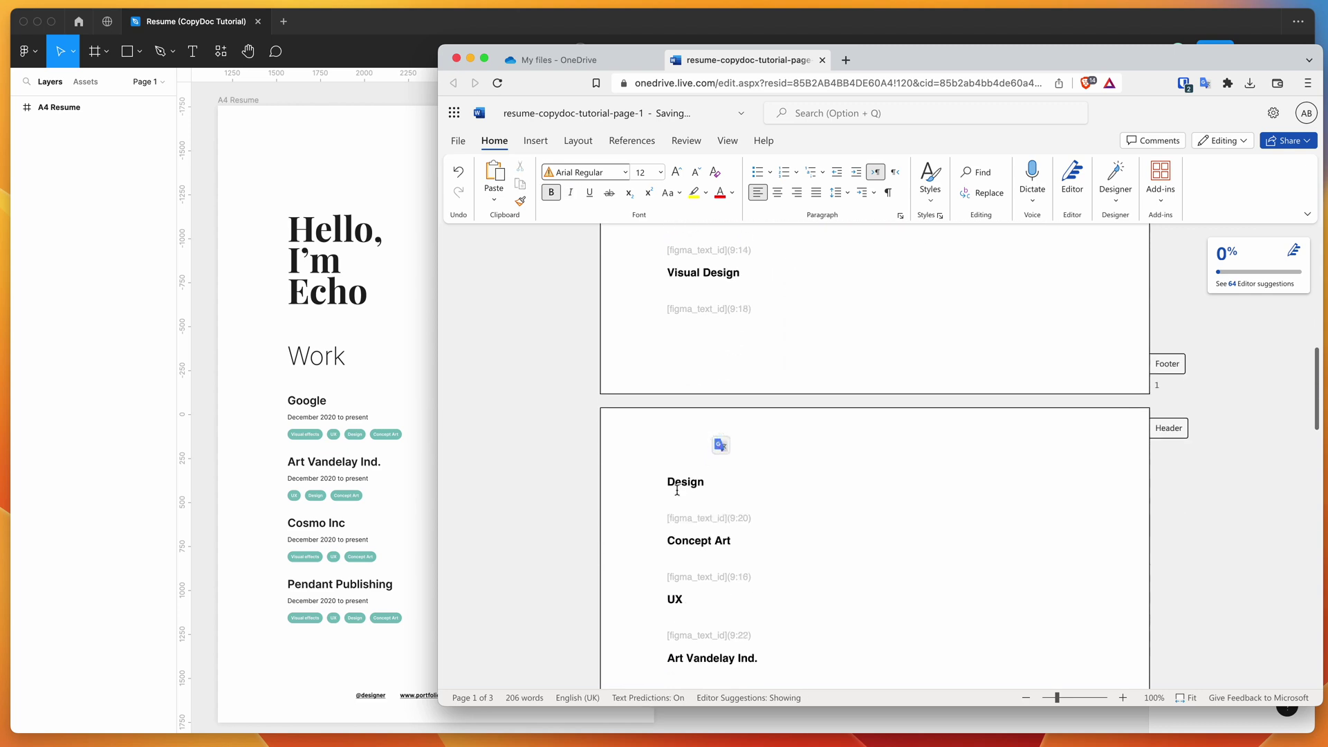
{"action": "double_click", "coordinate": [681, 488]}
{"action": "type", "text": "Development"}
{"action": "scroll", "coordinate": [684, 525], "scroll_direction": "down", "scroll_amount": 1}
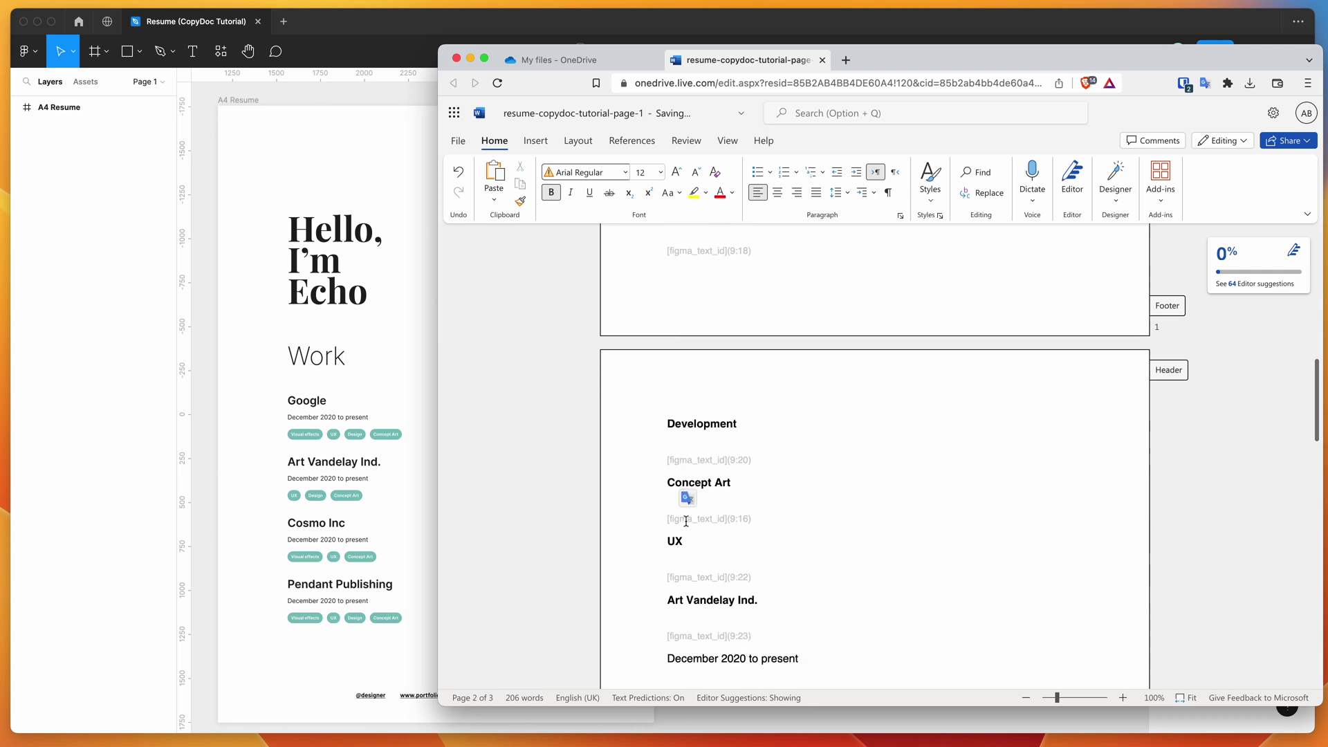
{"action": "double_click", "coordinate": [674, 542]}
{"action": "type", "text": "C"}
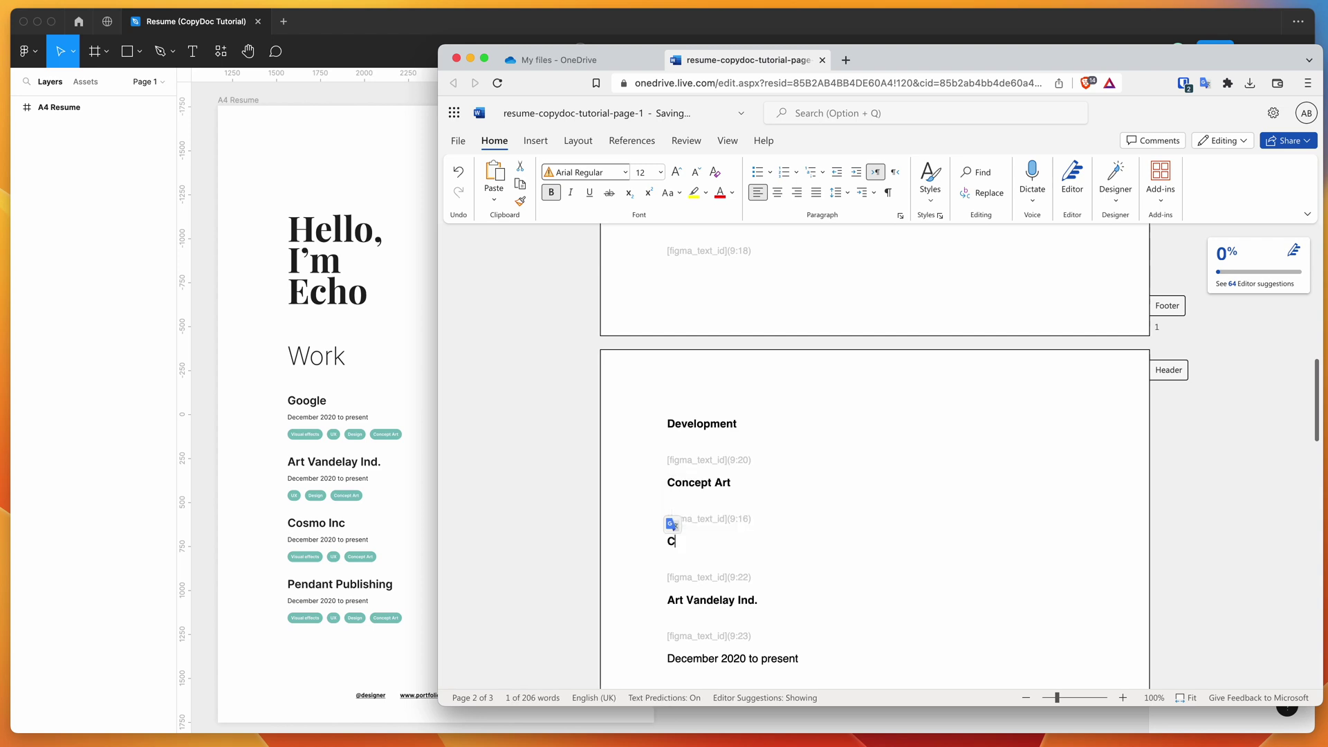
{"action": "type", "text": "opywriting"}
Replace the Art Vandelay Ind. heading with Amazon.
{"action": "scroll", "coordinate": [733, 514], "scroll_direction": "down", "scroll_amount": 5}
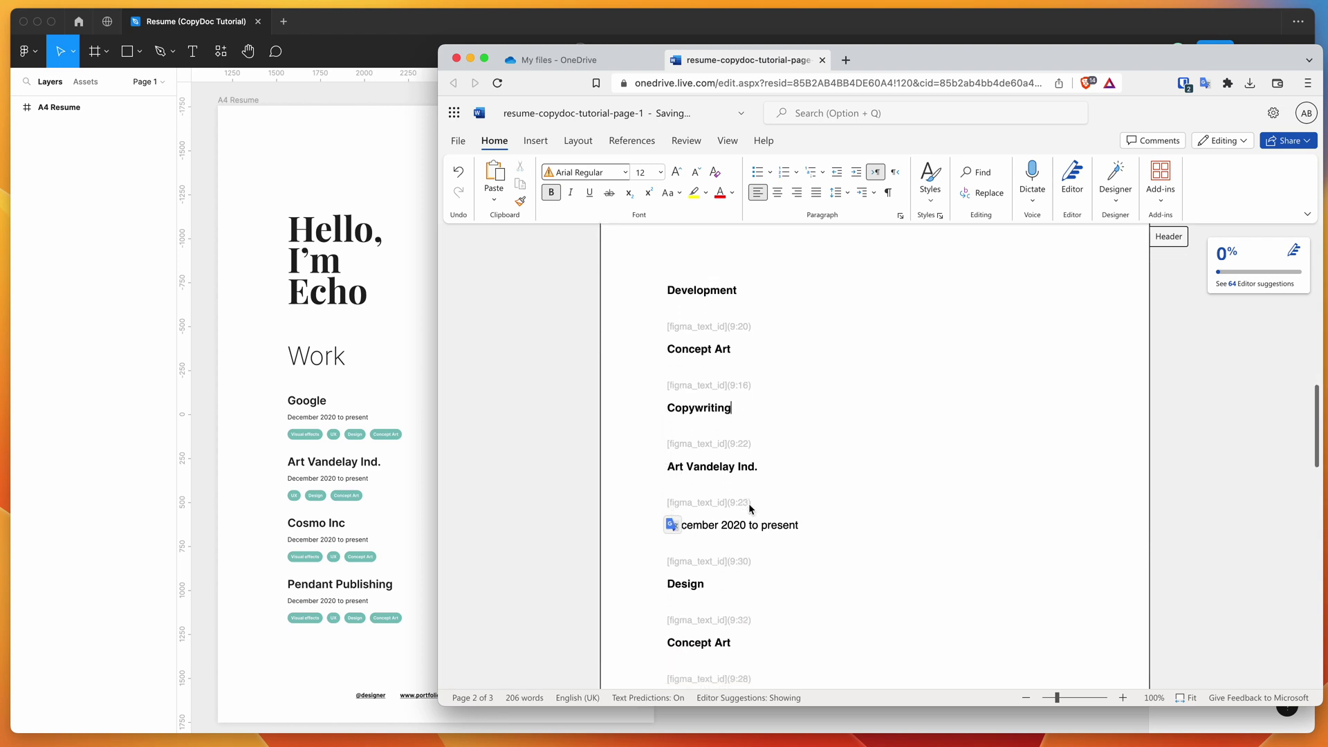
{"action": "left_click_drag", "start_coordinate": [667, 451], "coordinate": [759, 451]}
{"action": "type", "text": "Am"}
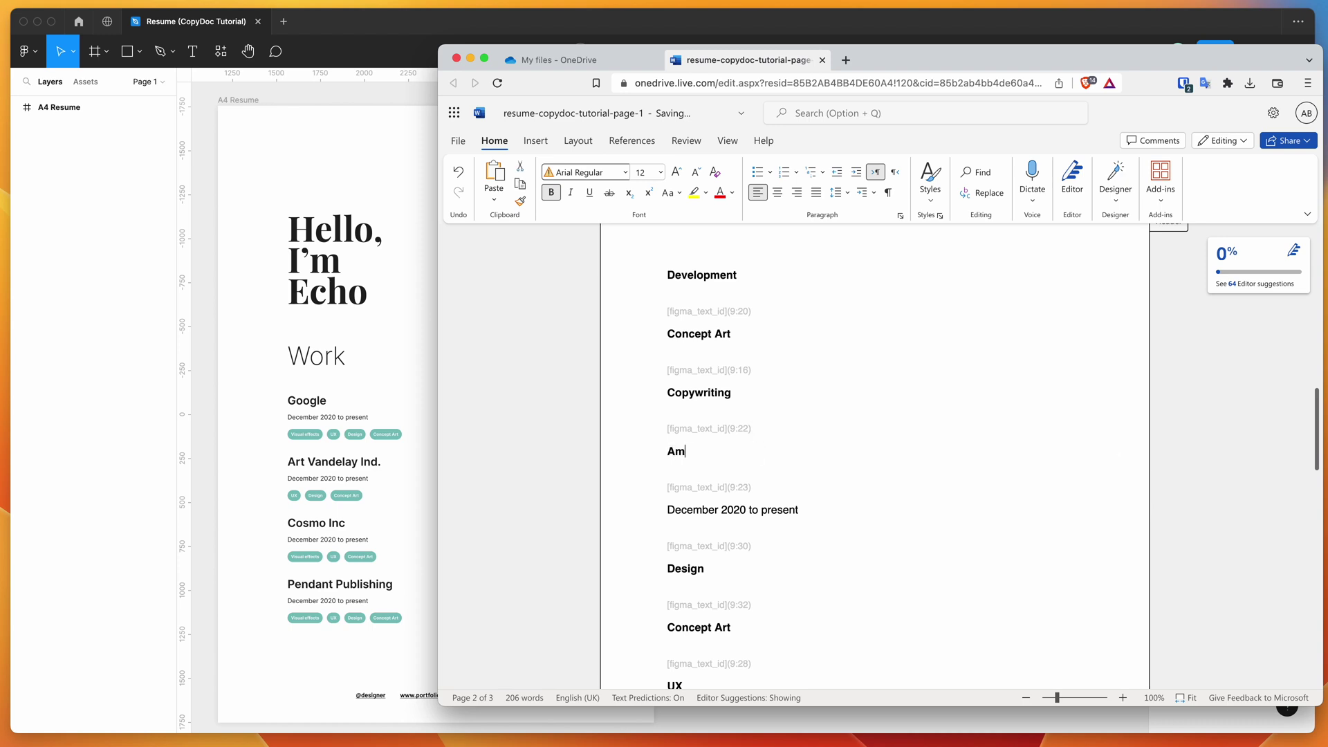
{"action": "type", "text": "az"}
{"action": "key", "text": "BackSpace"}
{"action": "type", "text": "azon"}
Replace the Cosmo Inc heading with Microsoft, fixing the typo via spelling suggestions.
{"action": "scroll", "coordinate": [720, 441], "scroll_direction": "down", "scroll_amount": 10}
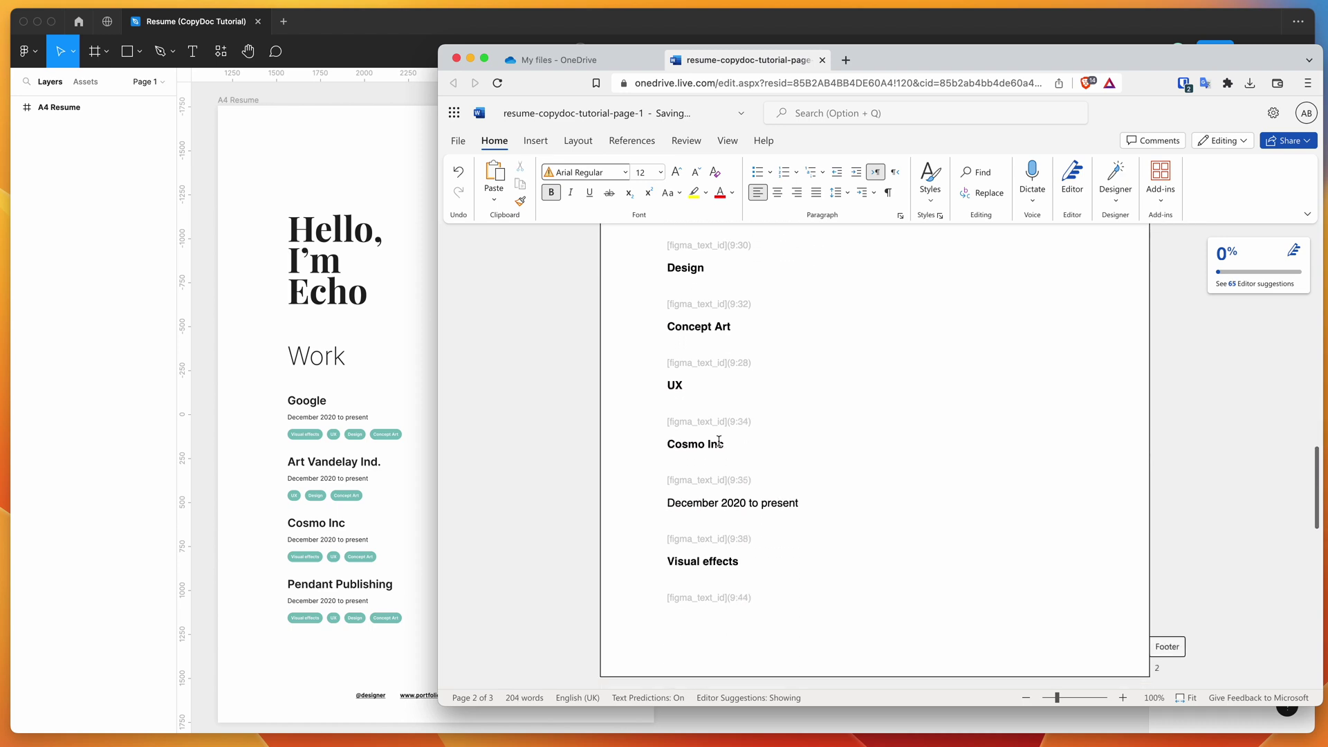
{"action": "left_click_drag", "start_coordinate": [668, 445], "coordinate": [725, 448]}
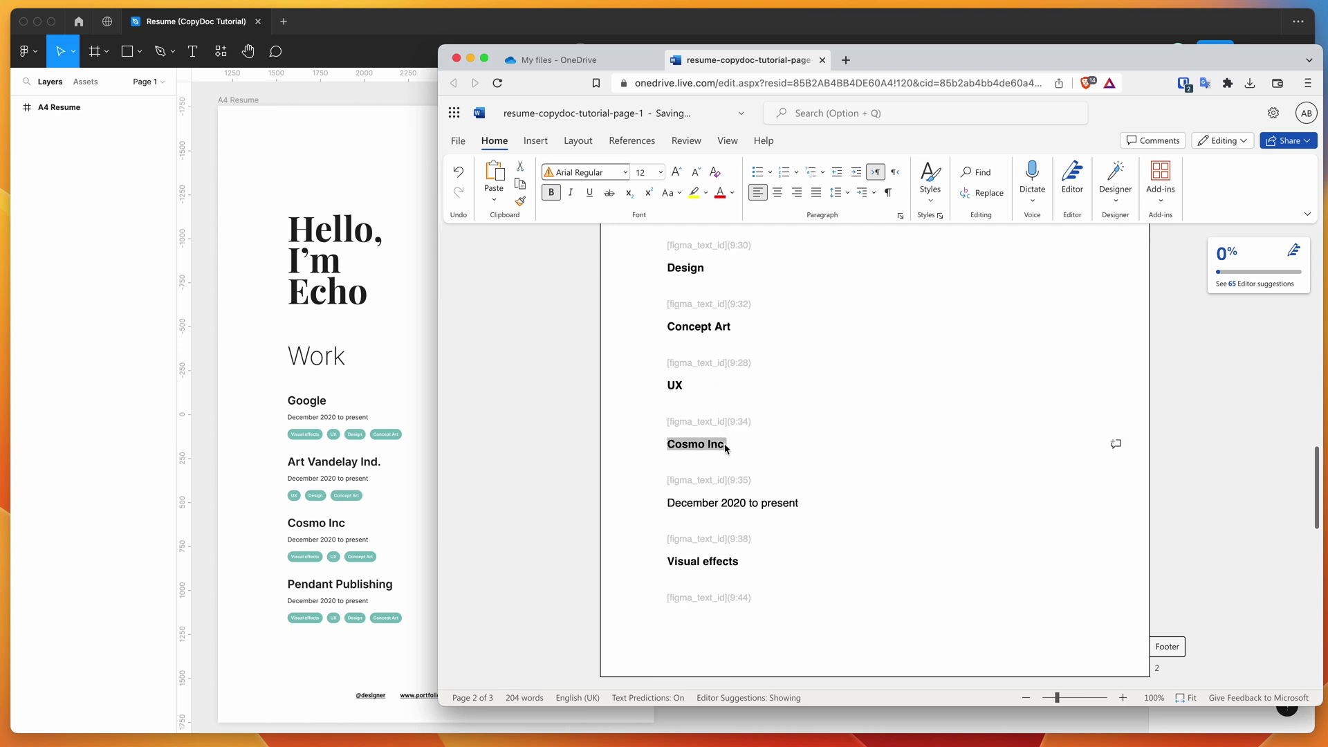
{"action": "type", "text": "Micro"}
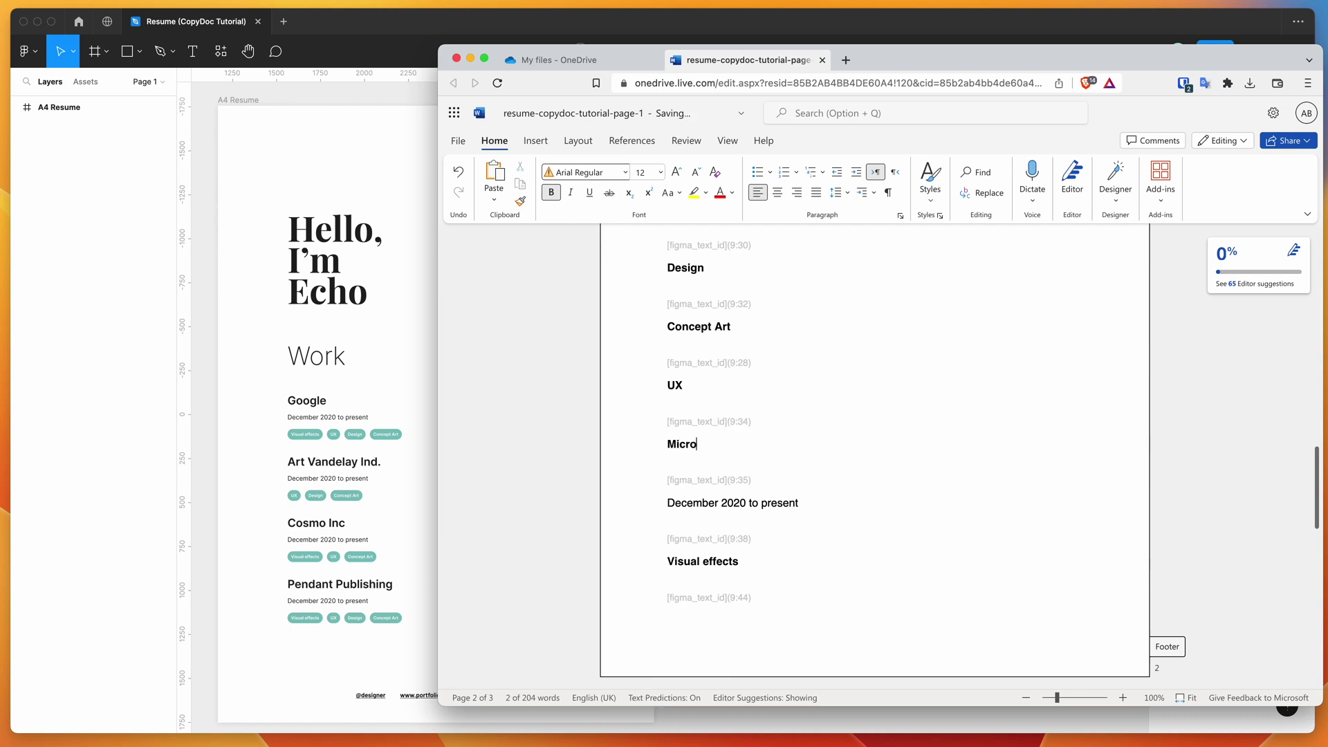
{"action": "type", "text": "sofy"}
{"action": "key", "text": "Return"}
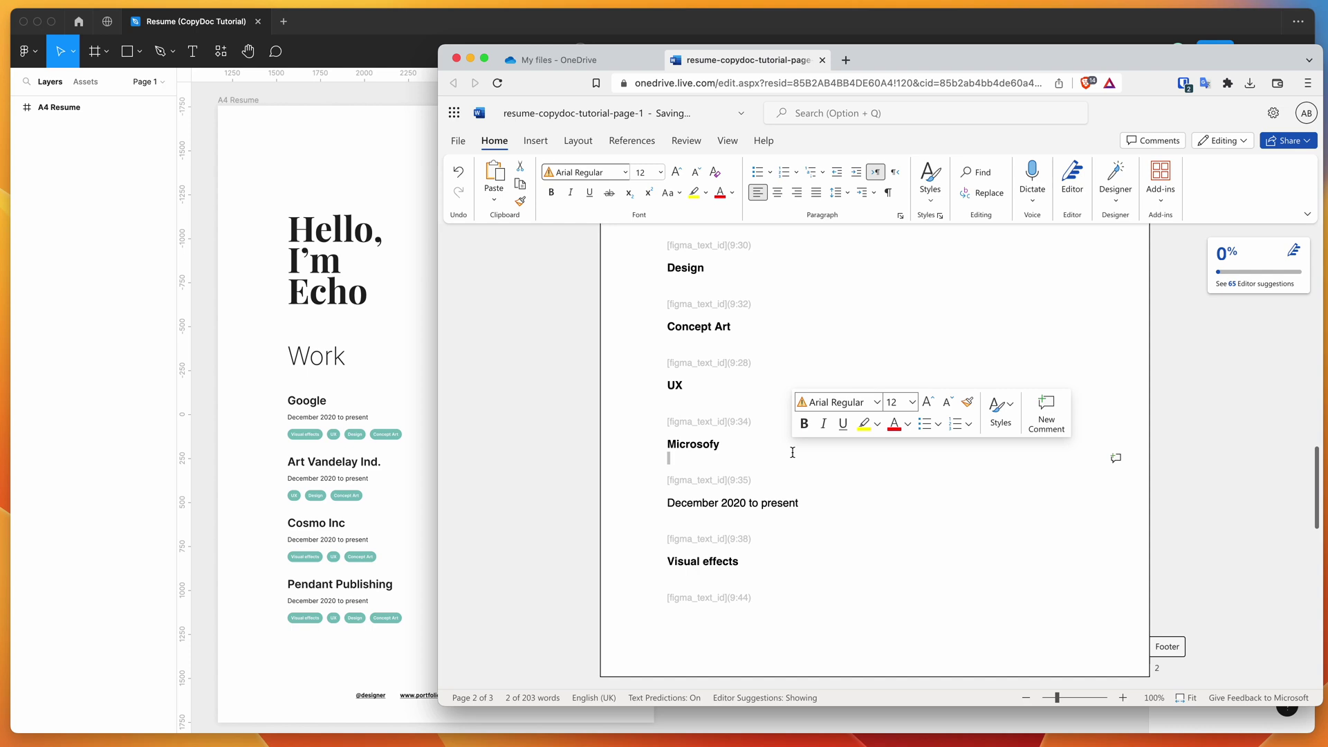
{"action": "right_click", "coordinate": [741, 439]}
{"action": "left_click", "coordinate": [690, 486]}
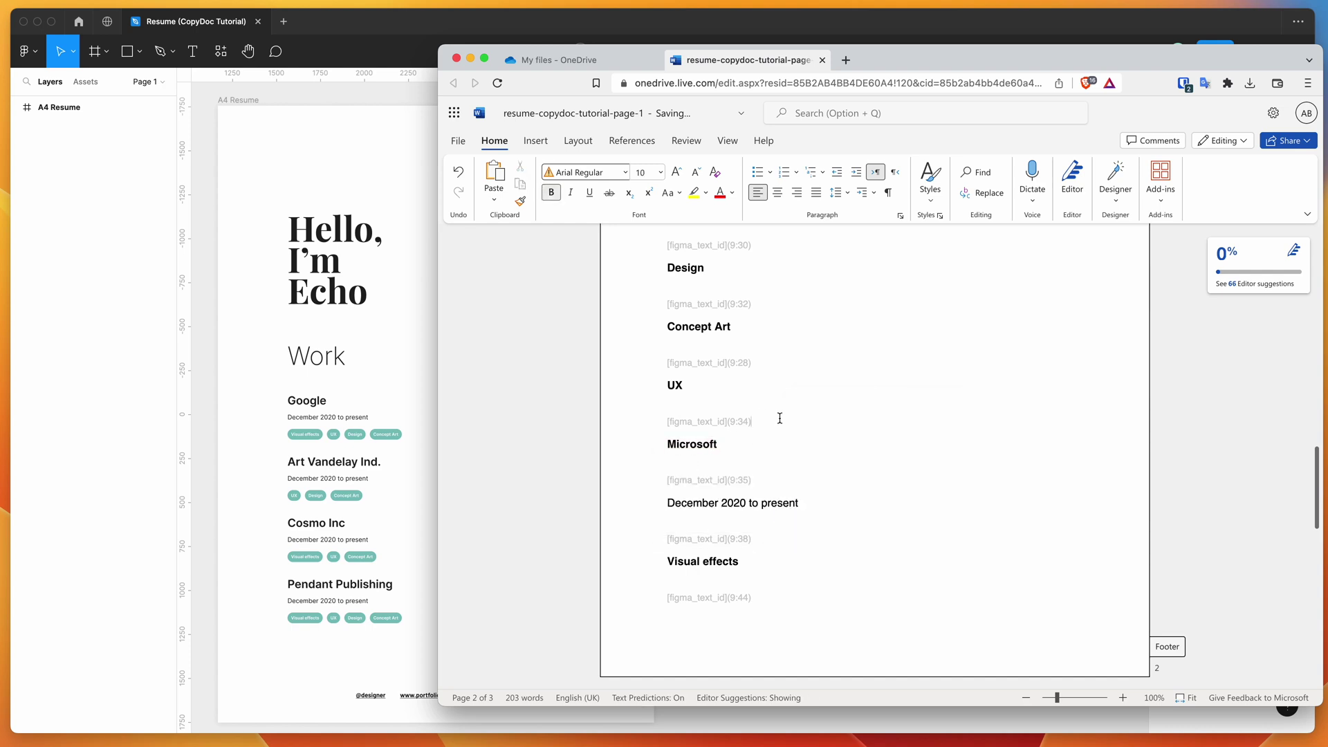
{"action": "scroll", "coordinate": [760, 387], "scroll_direction": "up", "scroll_amount": 15}
{"action": "left_click", "coordinate": [749, 353]}
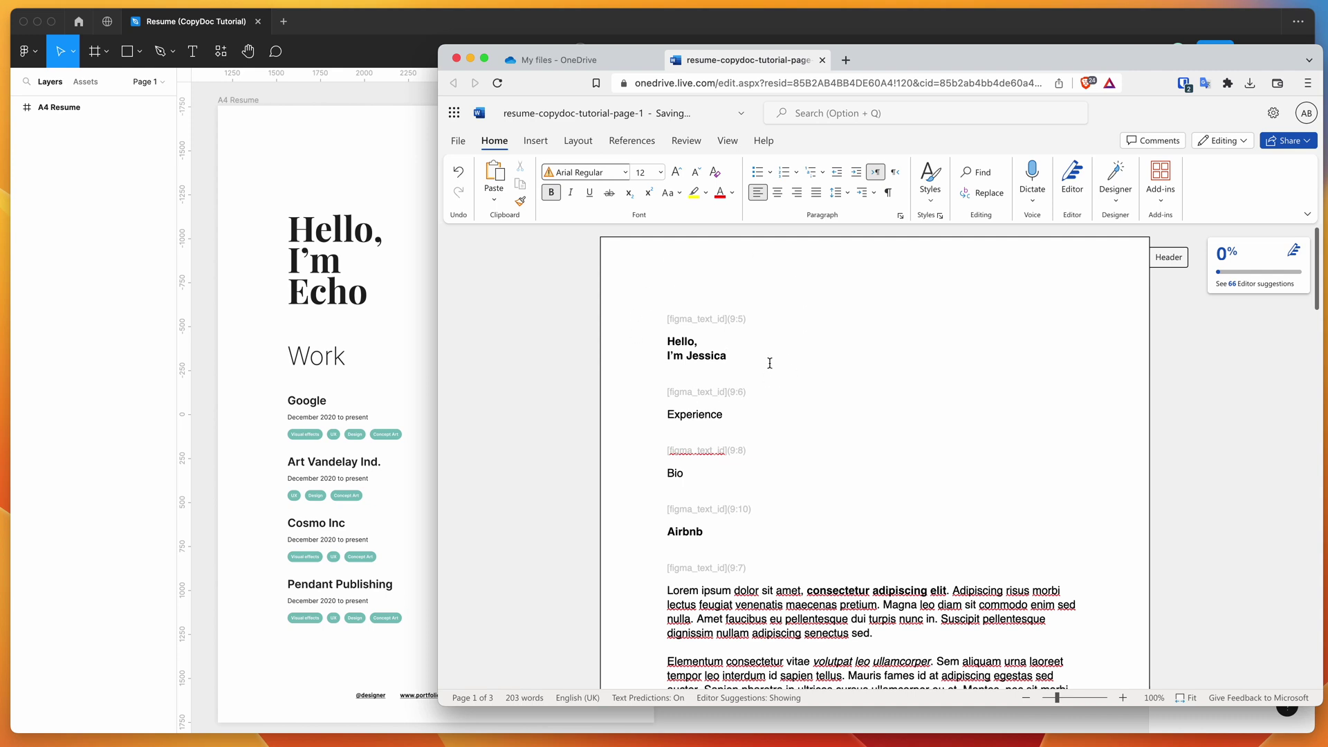
Download a copy of the edited resume via File > Save as > Download a Copy.
{"action": "left_click", "coordinate": [459, 142]}
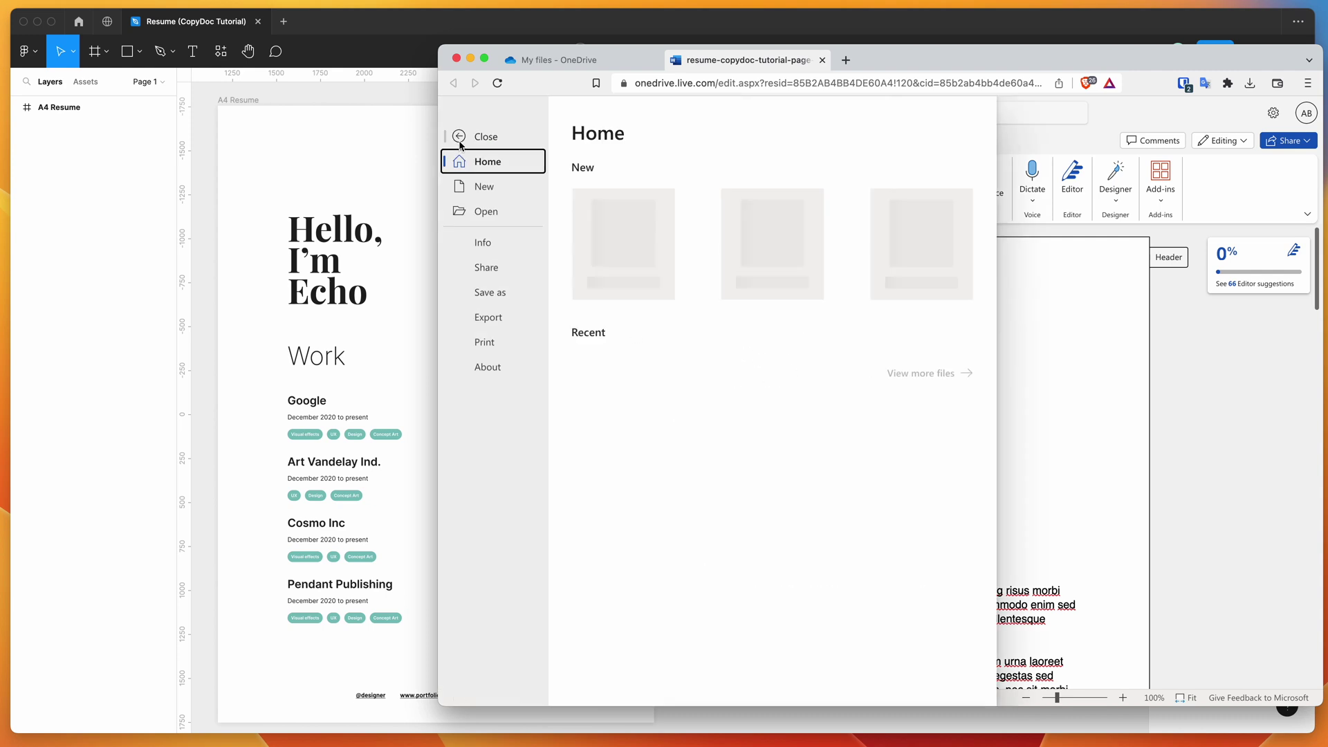
{"action": "left_click", "coordinate": [491, 294]}
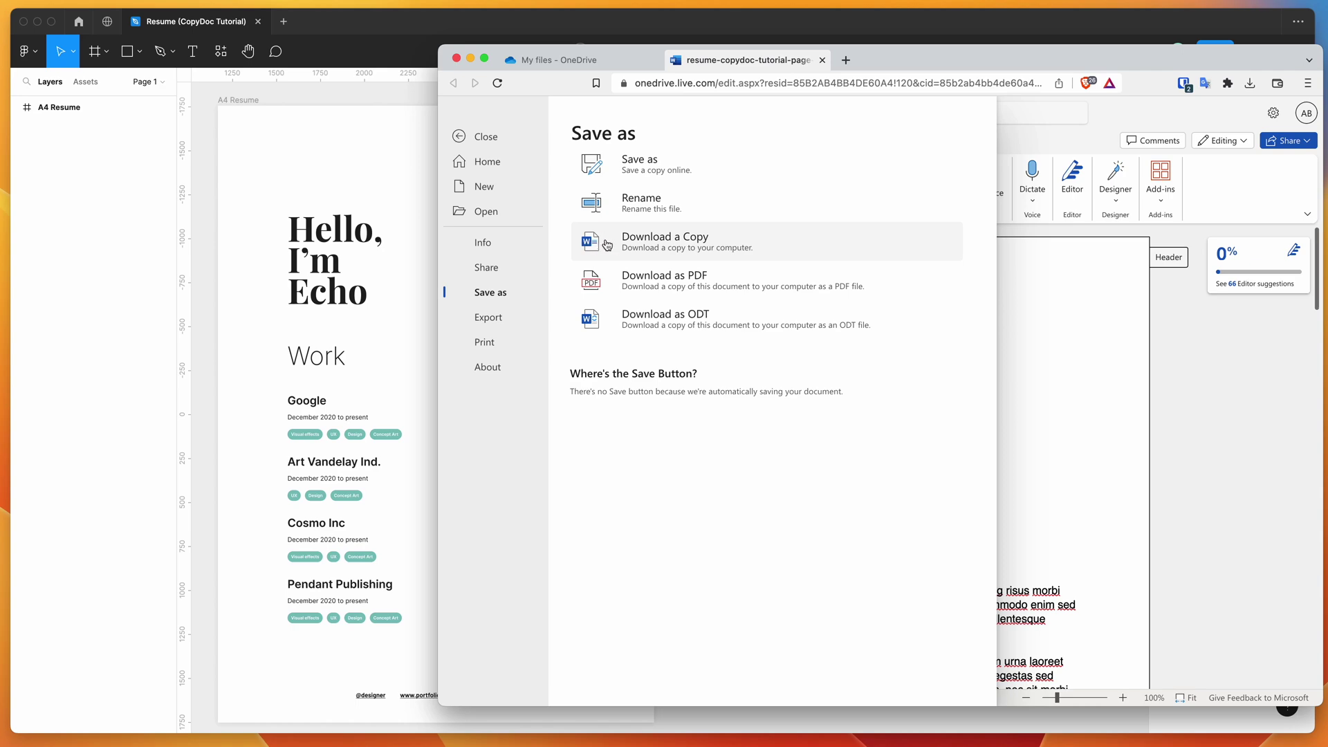
{"action": "left_click", "coordinate": [683, 246]}
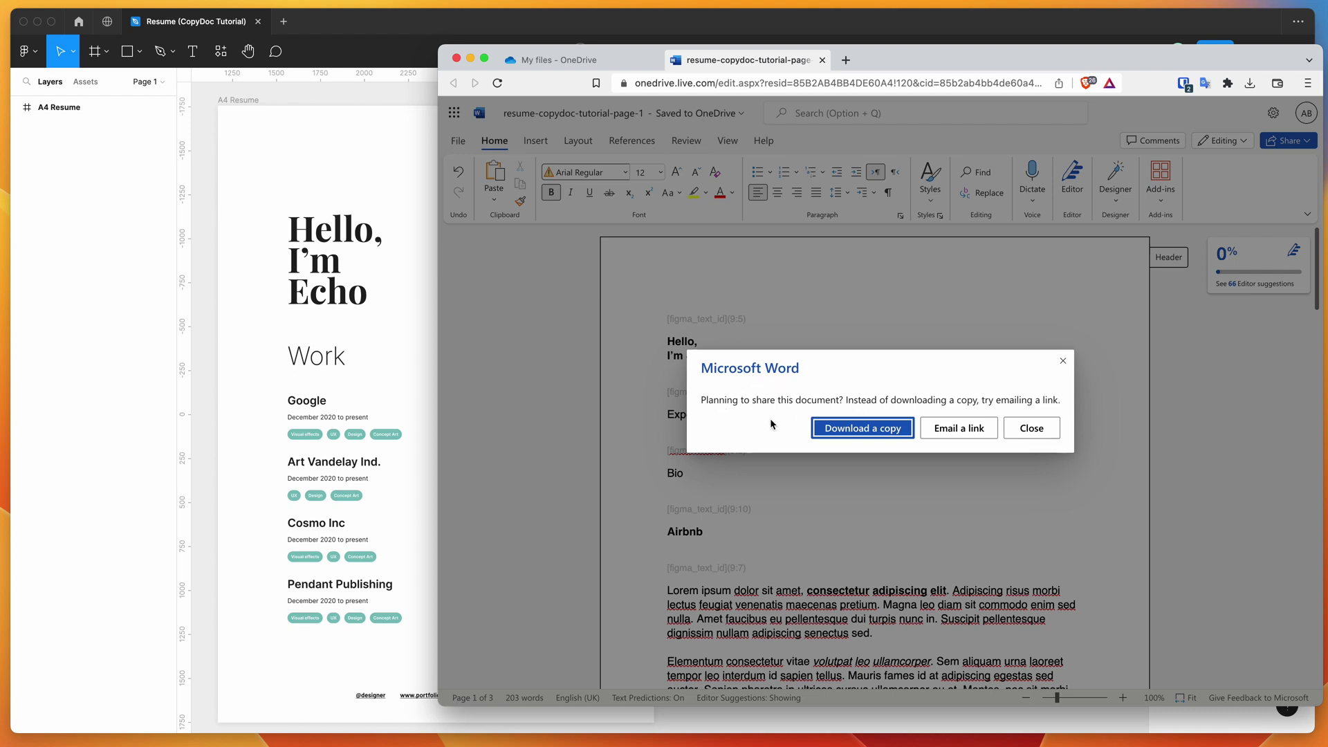
{"action": "left_click", "coordinate": [861, 430]}
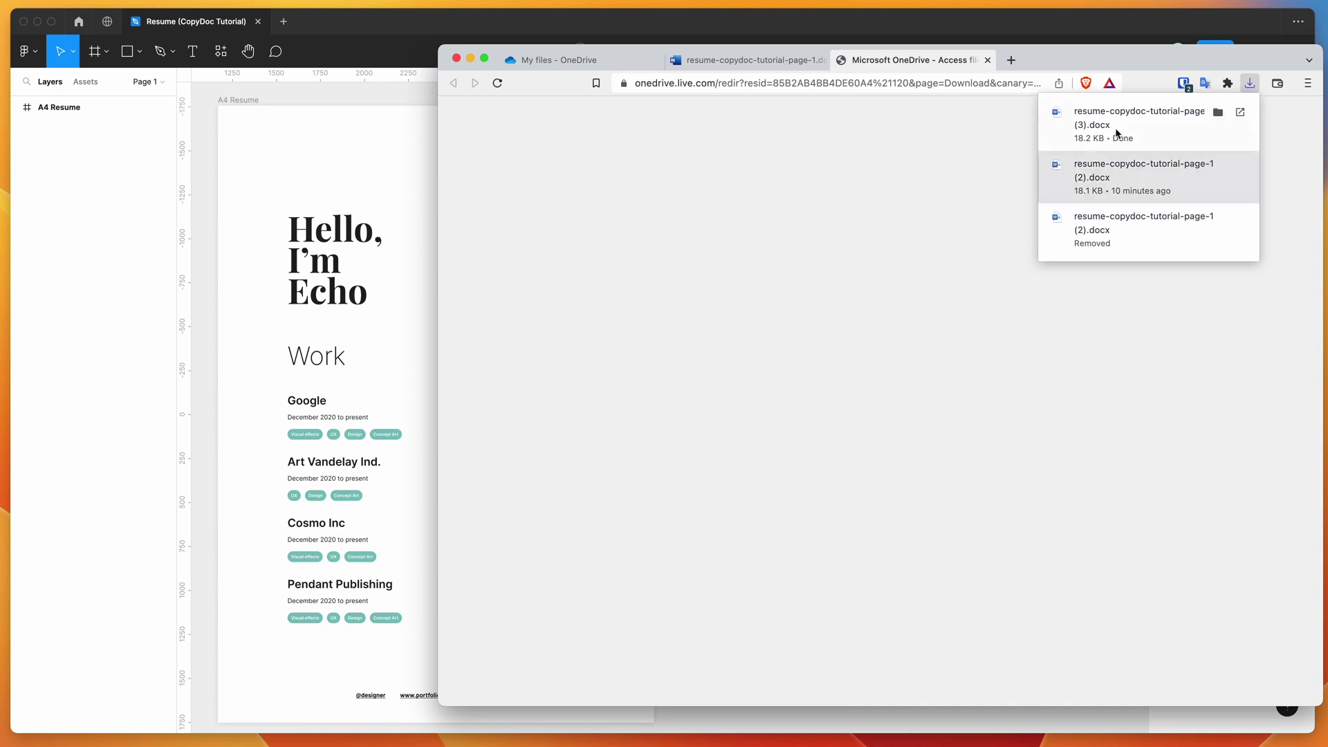
Reveal resume-copydoc-tutorial-page-1 (3).docx in Finder, then return to Figma and dismiss the export notice.
{"action": "mouse_move", "coordinate": [1122, 131]}
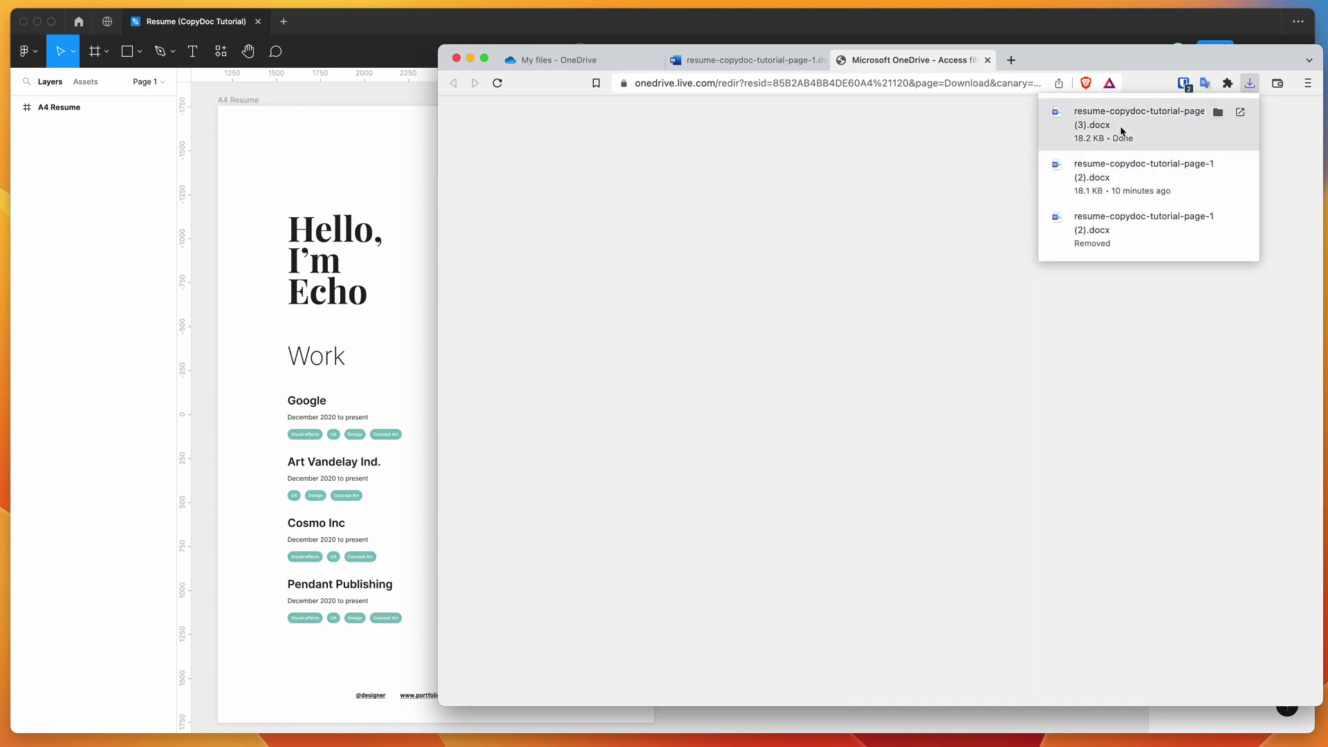
{"action": "left_click", "coordinate": [1218, 116]}
{"action": "left_click", "coordinate": [1083, 360]}
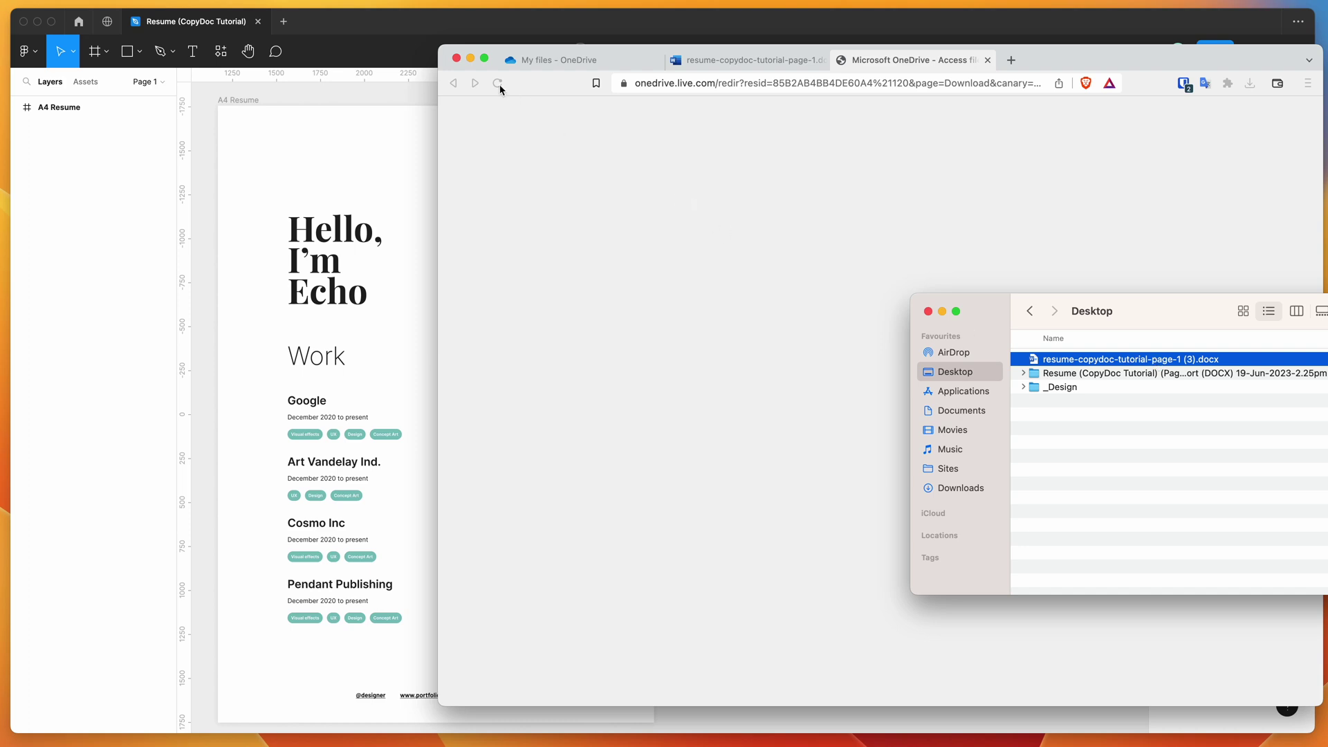
{"action": "left_click", "coordinate": [471, 58]}
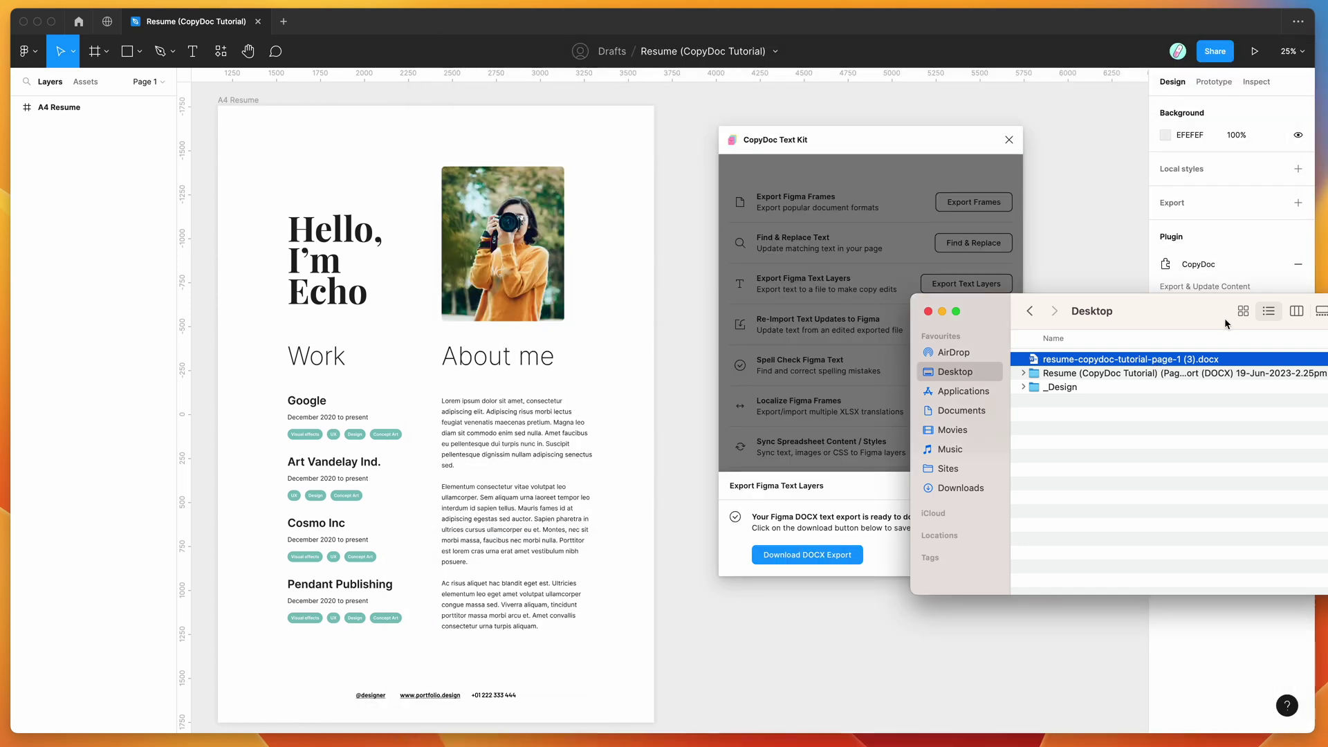
{"action": "left_click_drag", "start_coordinate": [1230, 318], "coordinate": [1176, 613]}
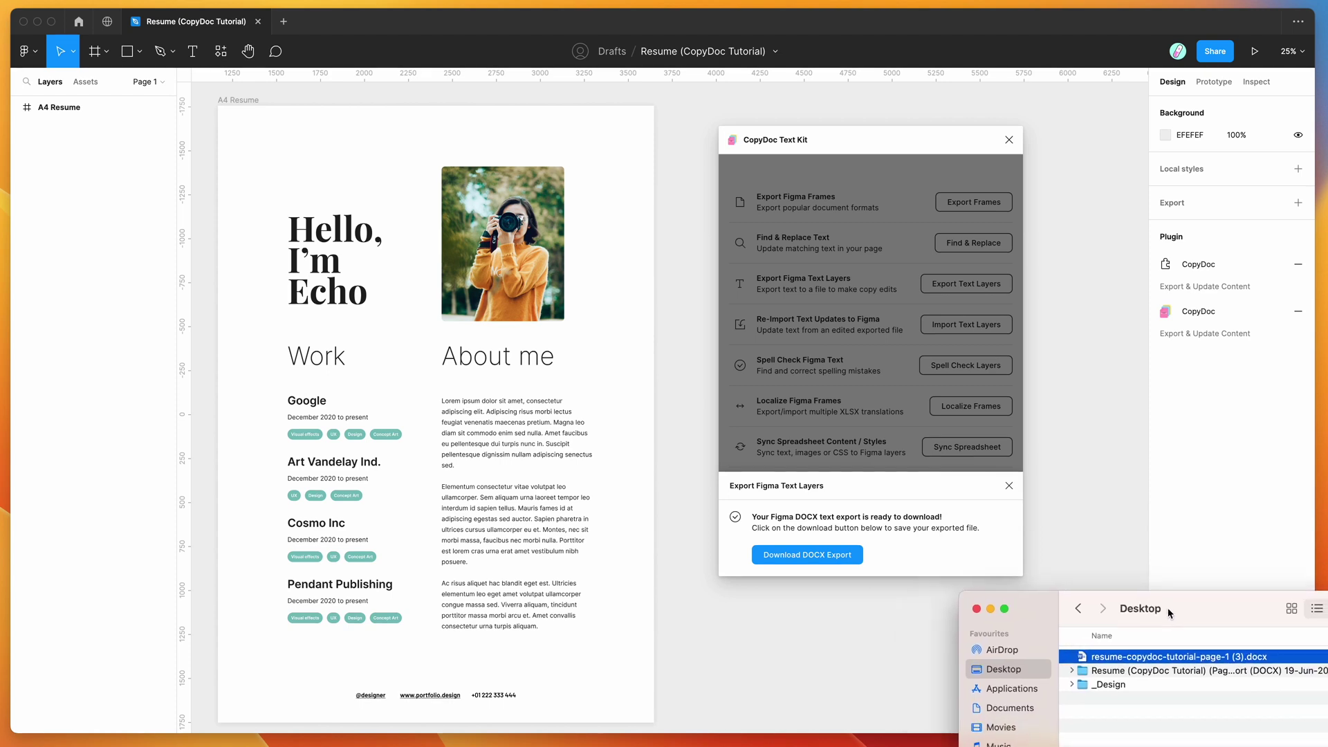
{"action": "left_click", "coordinate": [890, 487]}
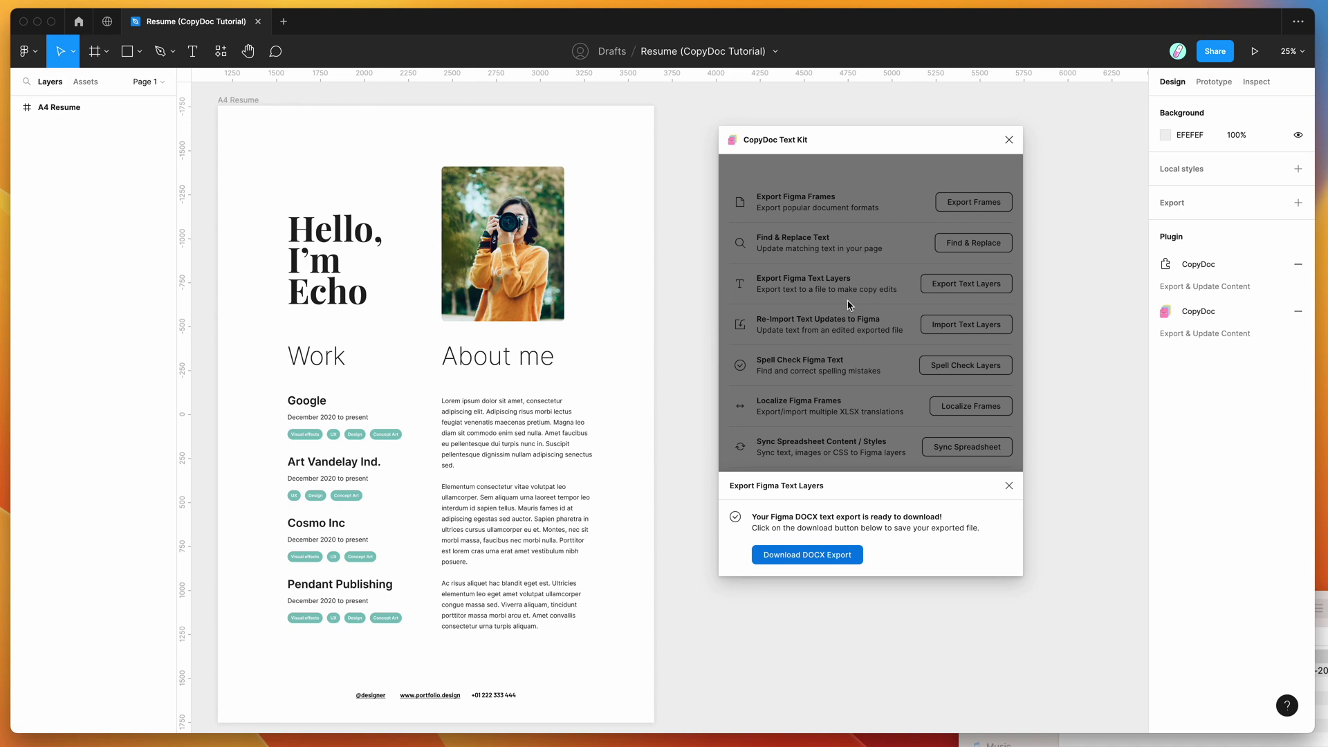
{"action": "left_click", "coordinate": [875, 356]}
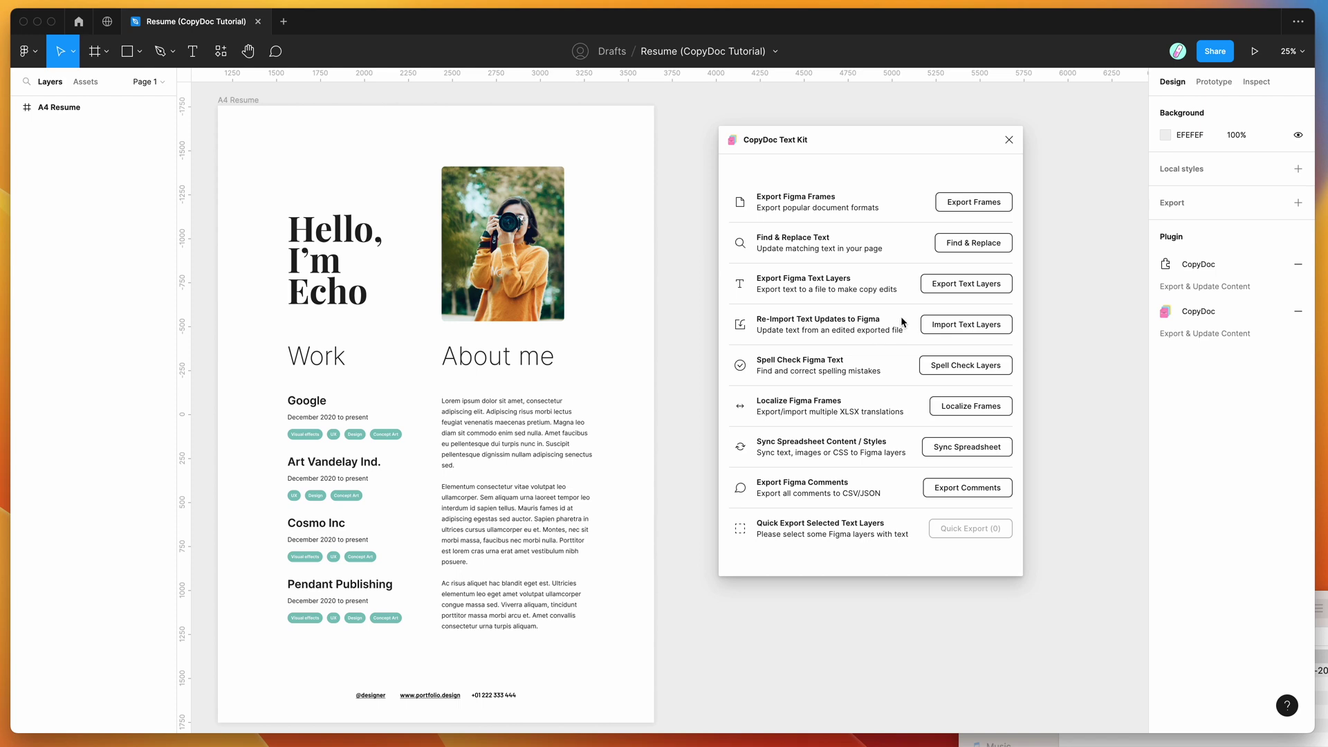
Drop resume-copydoc-tutorial-page-1 (3).docx into CopyDoc's Import Text Updates to preview 12 text changes.
{"action": "left_click", "coordinate": [968, 328]}
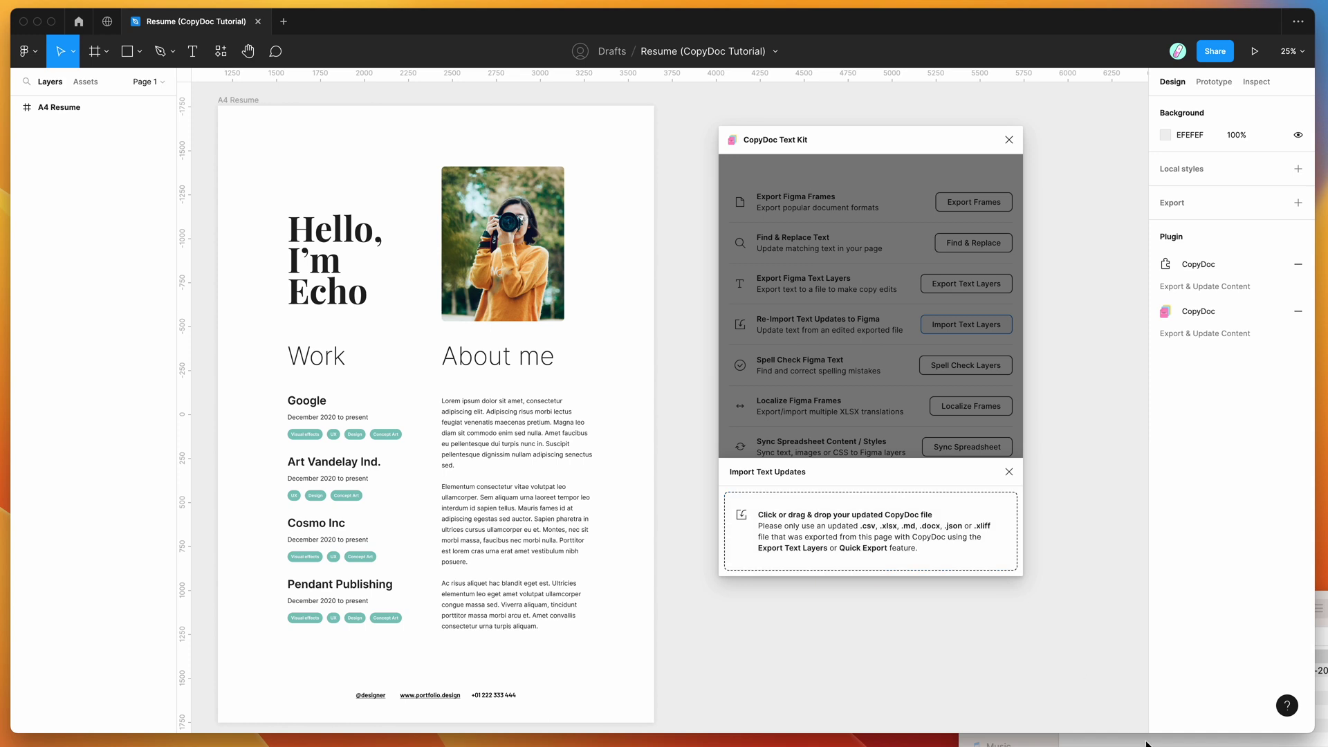
{"action": "key", "text": "super+Tab"}
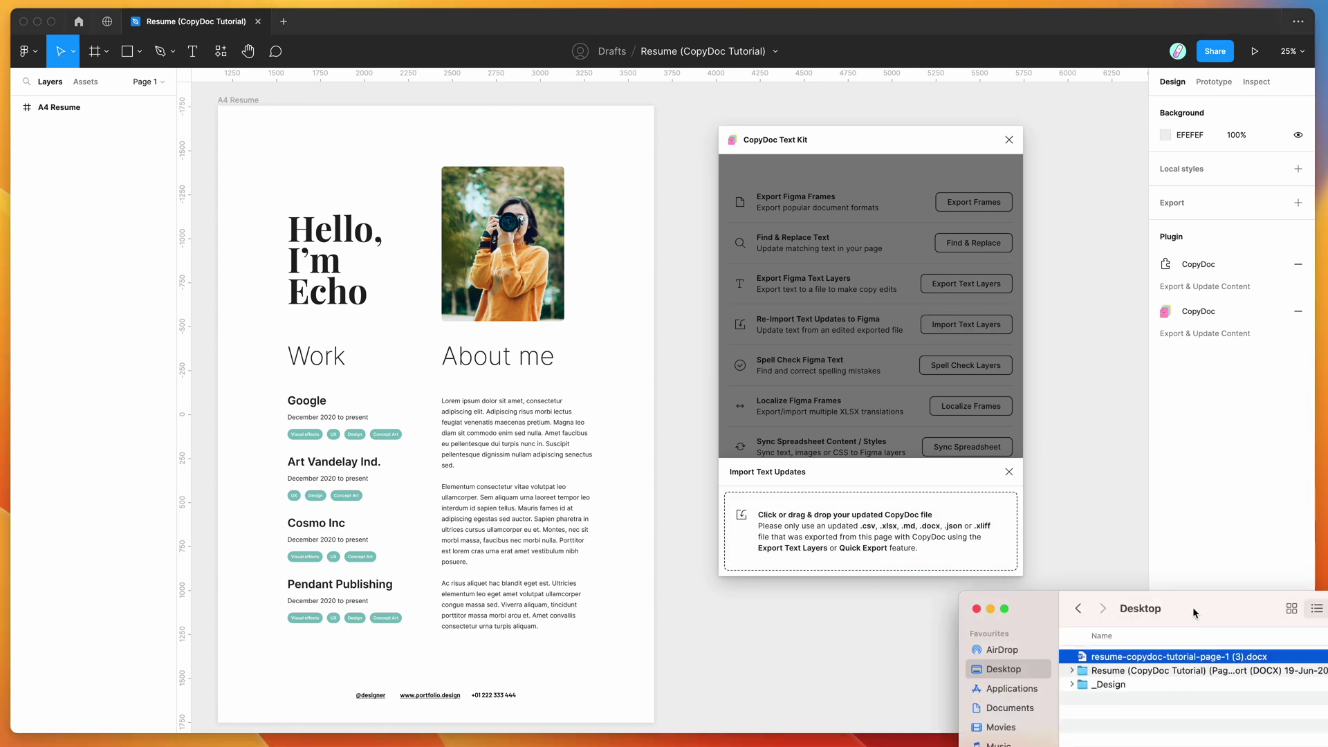
{"action": "left_click_drag", "start_coordinate": [1194, 614], "coordinate": [1162, 613]}
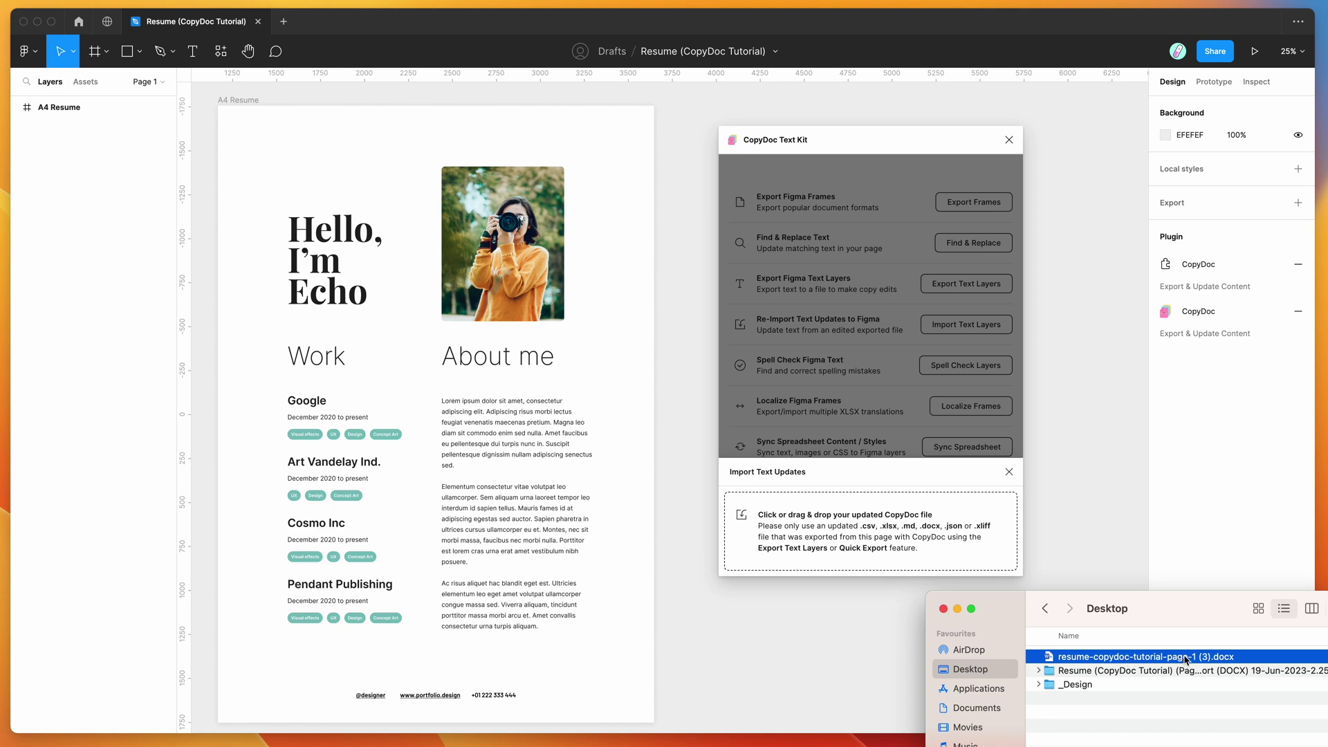
{"action": "left_click_drag", "start_coordinate": [1184, 660], "coordinate": [958, 567]}
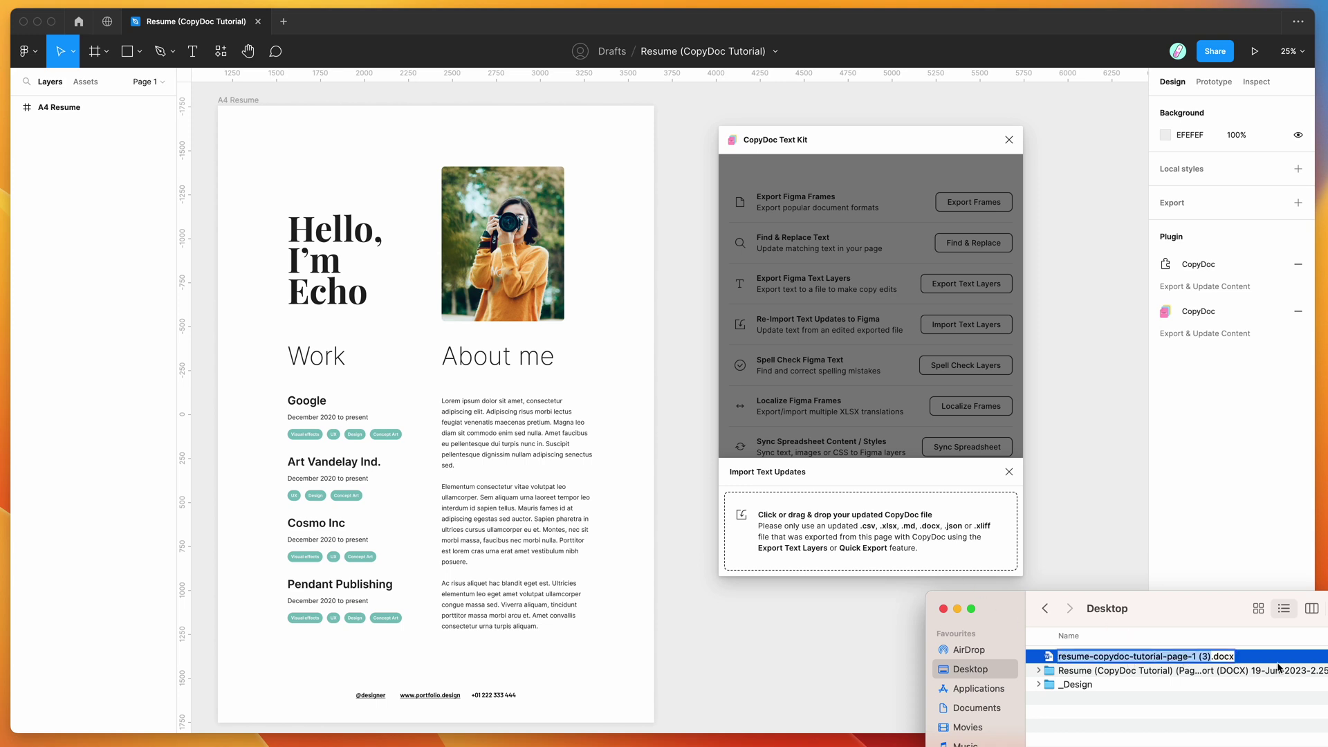
{"action": "left_click", "coordinate": [1255, 662]}
{"action": "left_click_drag", "start_coordinate": [1108, 662], "coordinate": [865, 521]}
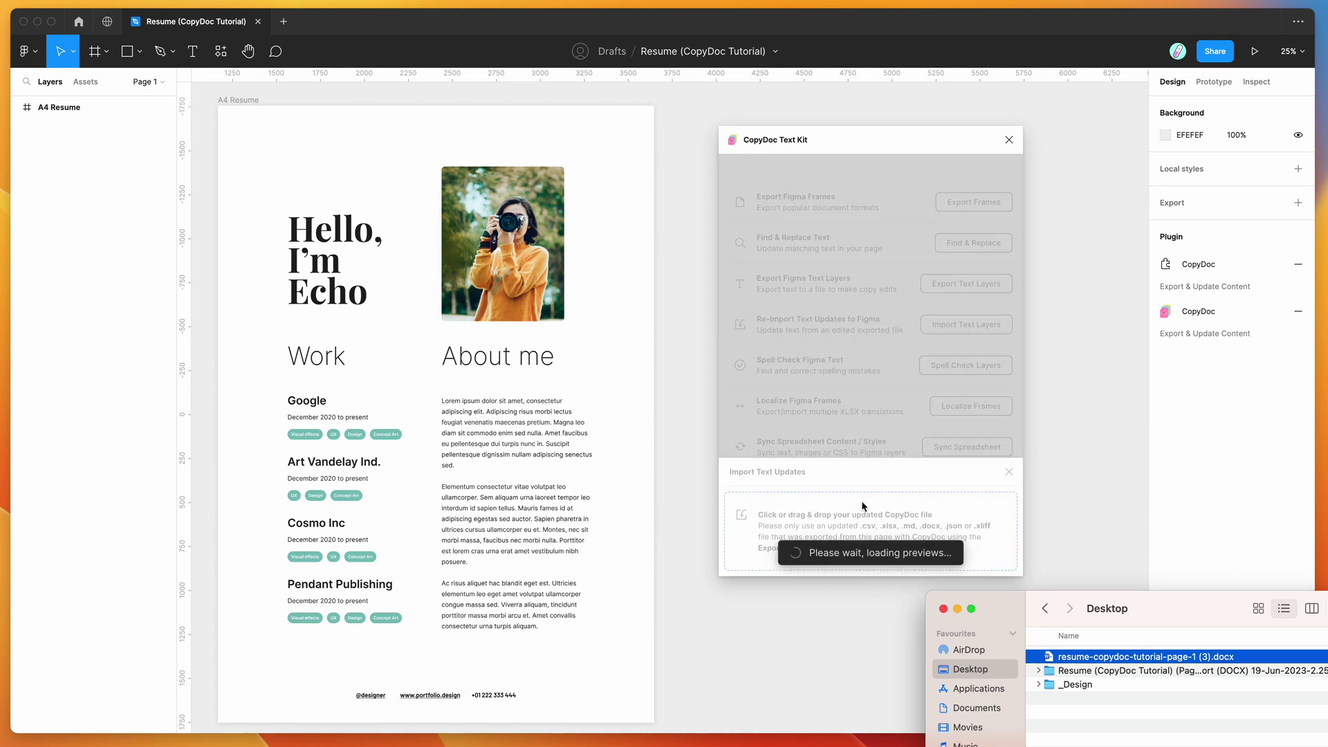
{"action": "left_click", "coordinate": [855, 430]}
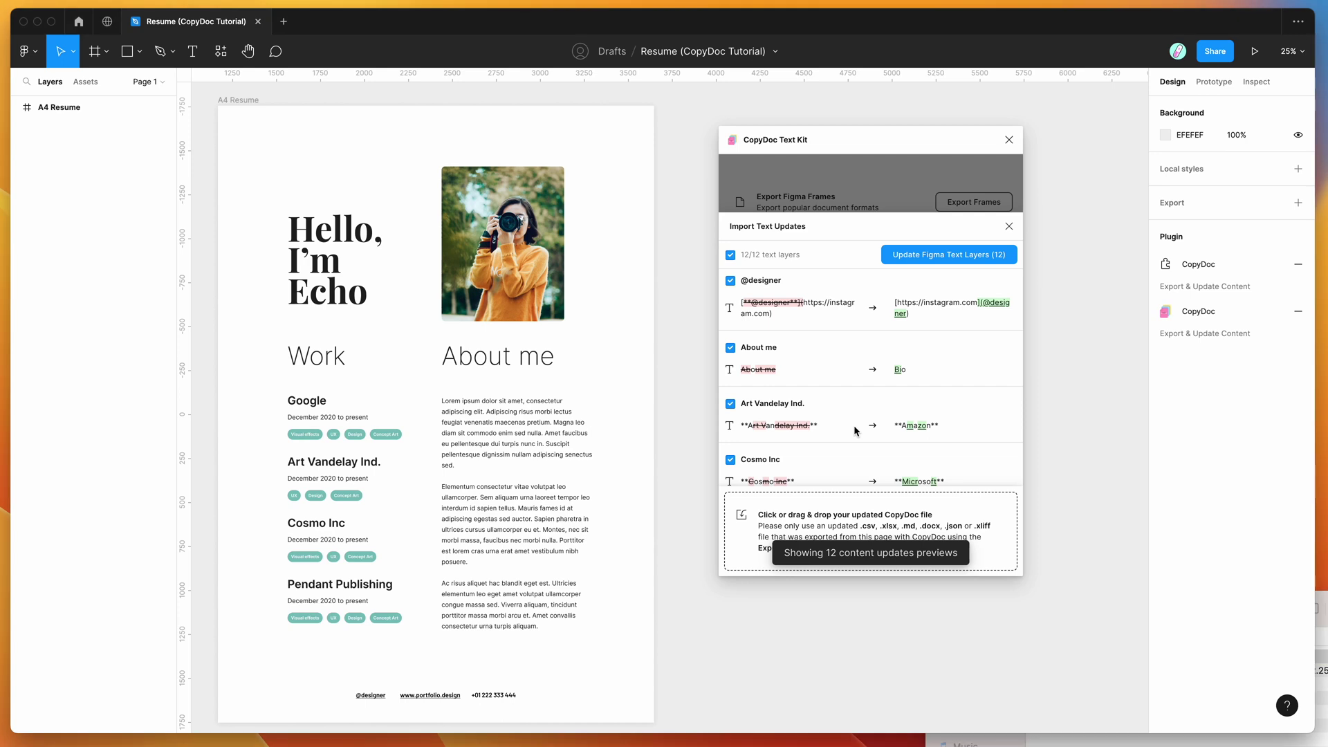
{"action": "scroll", "coordinate": [858, 375], "scroll_direction": "down", "scroll_amount": 3}
{"action": "scroll", "coordinate": [862, 327], "scroll_direction": "down", "scroll_amount": 2}
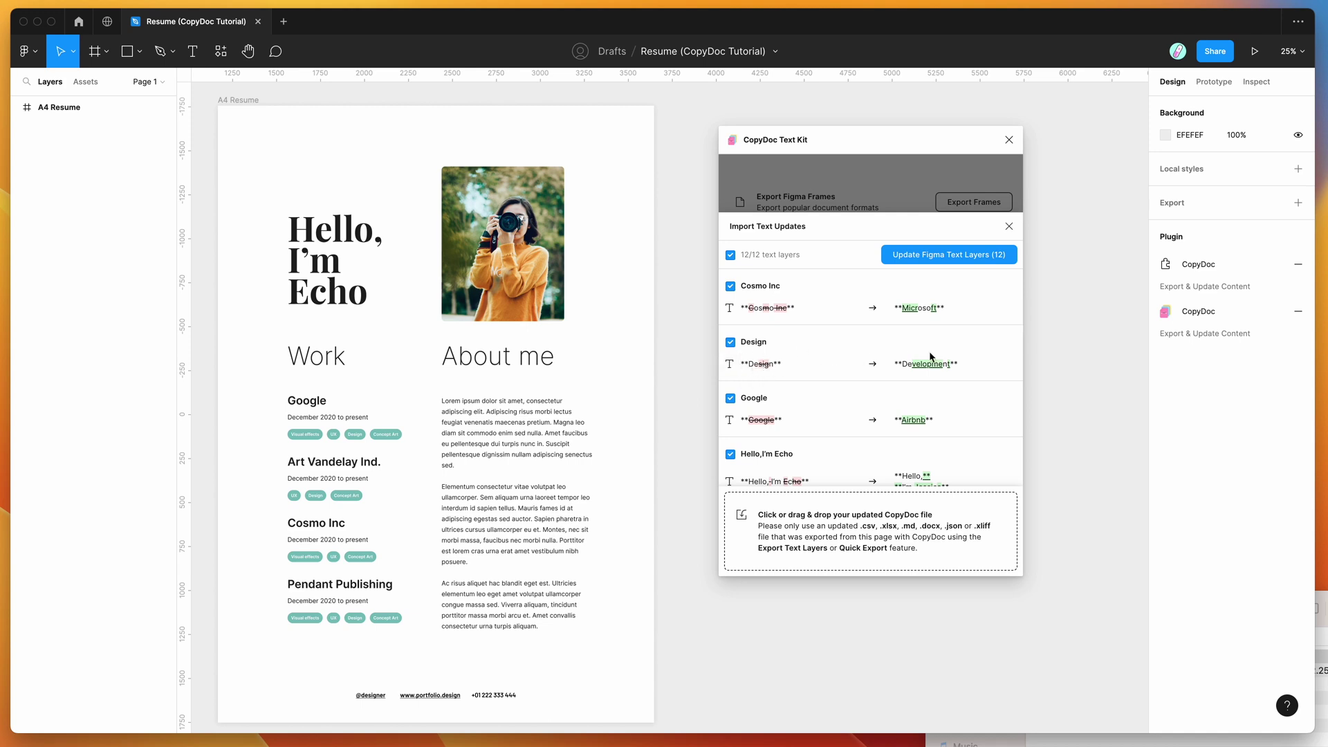
{"action": "scroll", "coordinate": [920, 367], "scroll_direction": "down", "scroll_amount": 3}
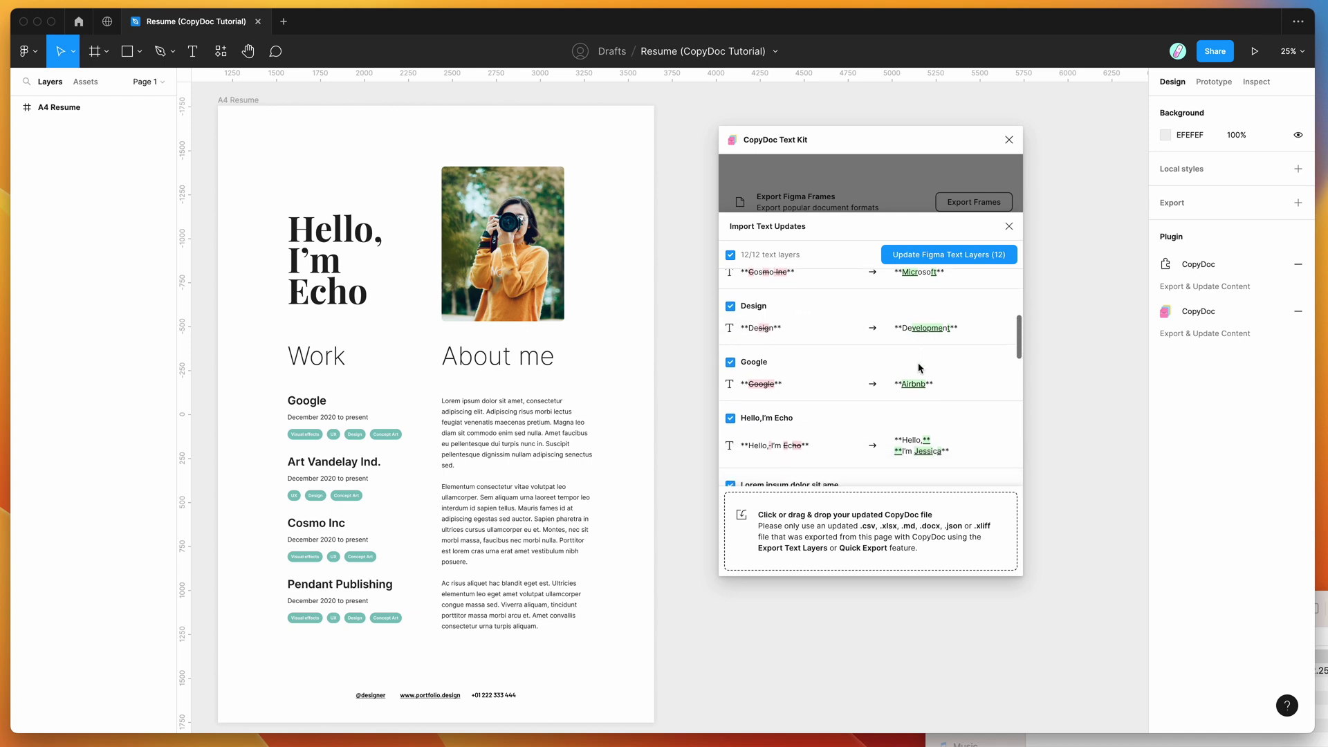
{"action": "scroll", "coordinate": [865, 371], "scroll_direction": "down", "scroll_amount": 1}
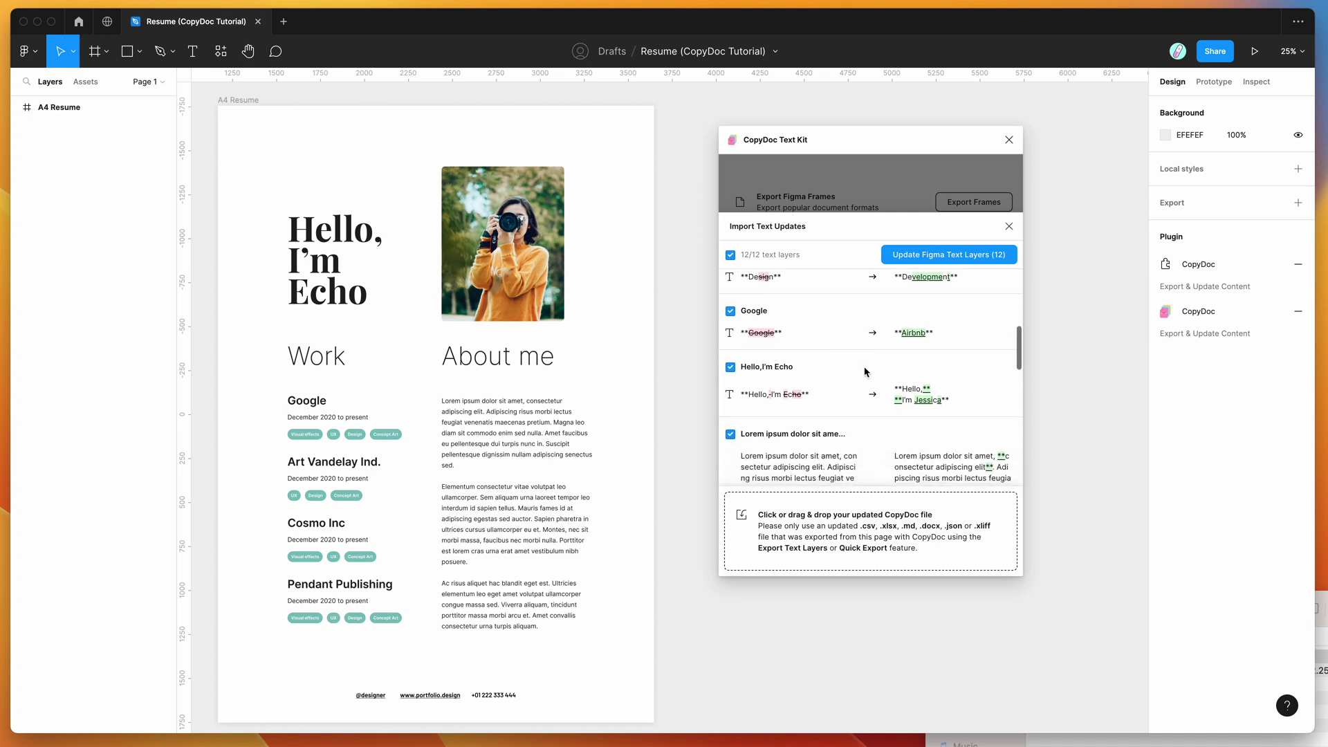
{"action": "scroll", "coordinate": [864, 372], "scroll_direction": "down", "scroll_amount": 5}
{"action": "scroll", "coordinate": [865, 371], "scroll_direction": "down", "scroll_amount": 10}
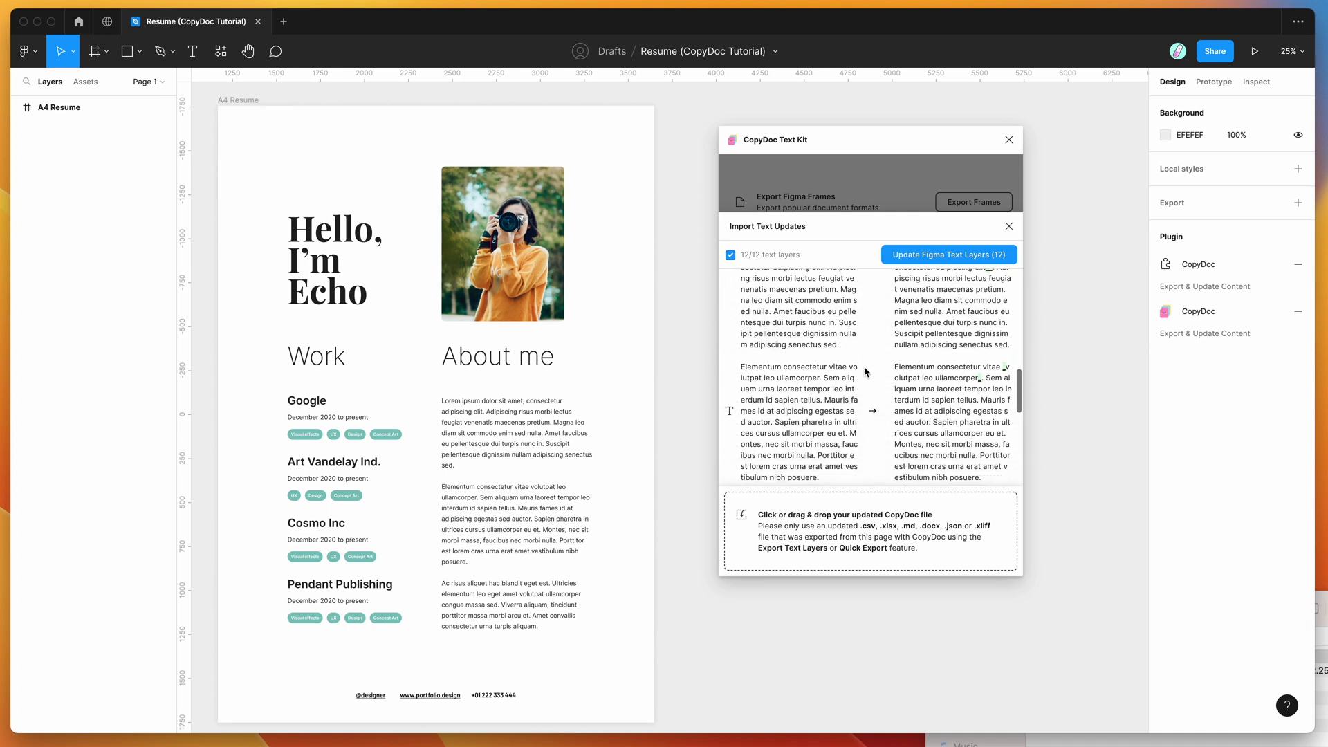
{"action": "scroll", "coordinate": [864, 372], "scroll_direction": "down", "scroll_amount": 4}
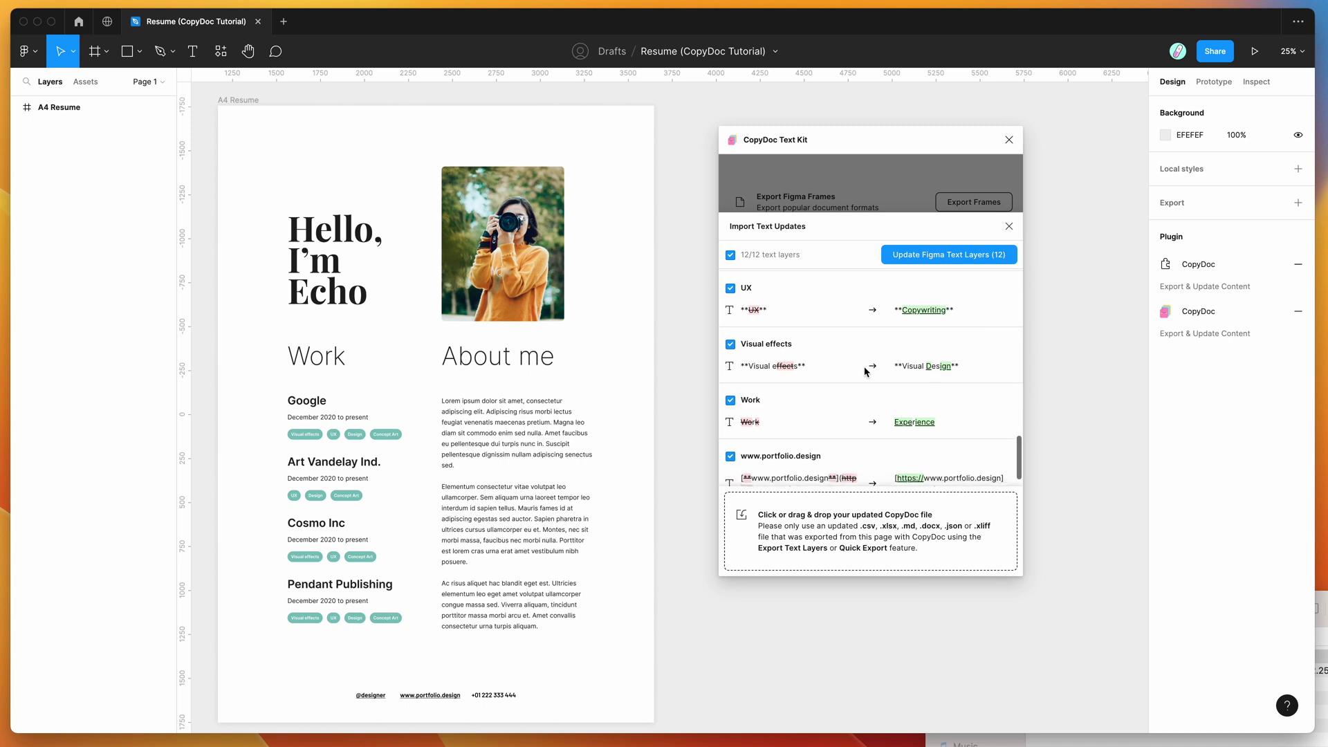
{"action": "left_click", "coordinate": [762, 432]}
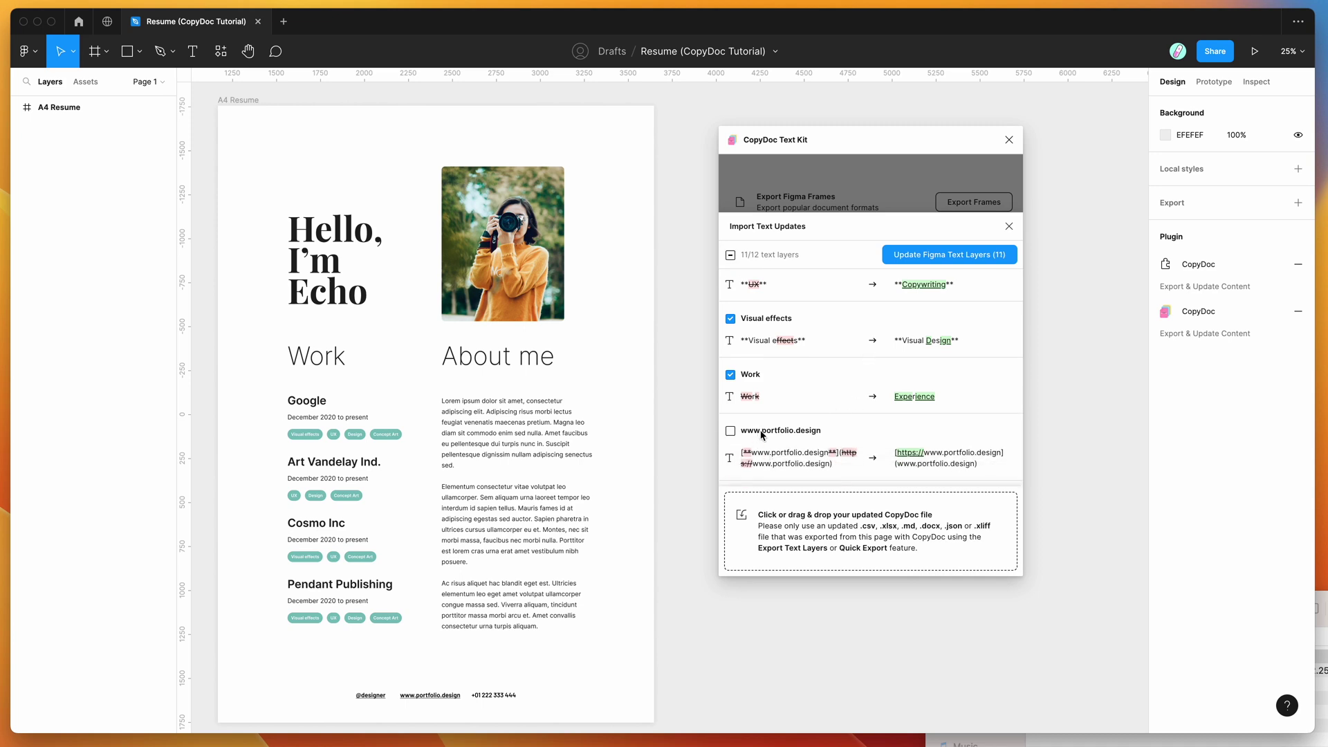
{"action": "scroll", "coordinate": [818, 415], "scroll_direction": "up", "scroll_amount": 2}
{"action": "left_click", "coordinate": [745, 348]}
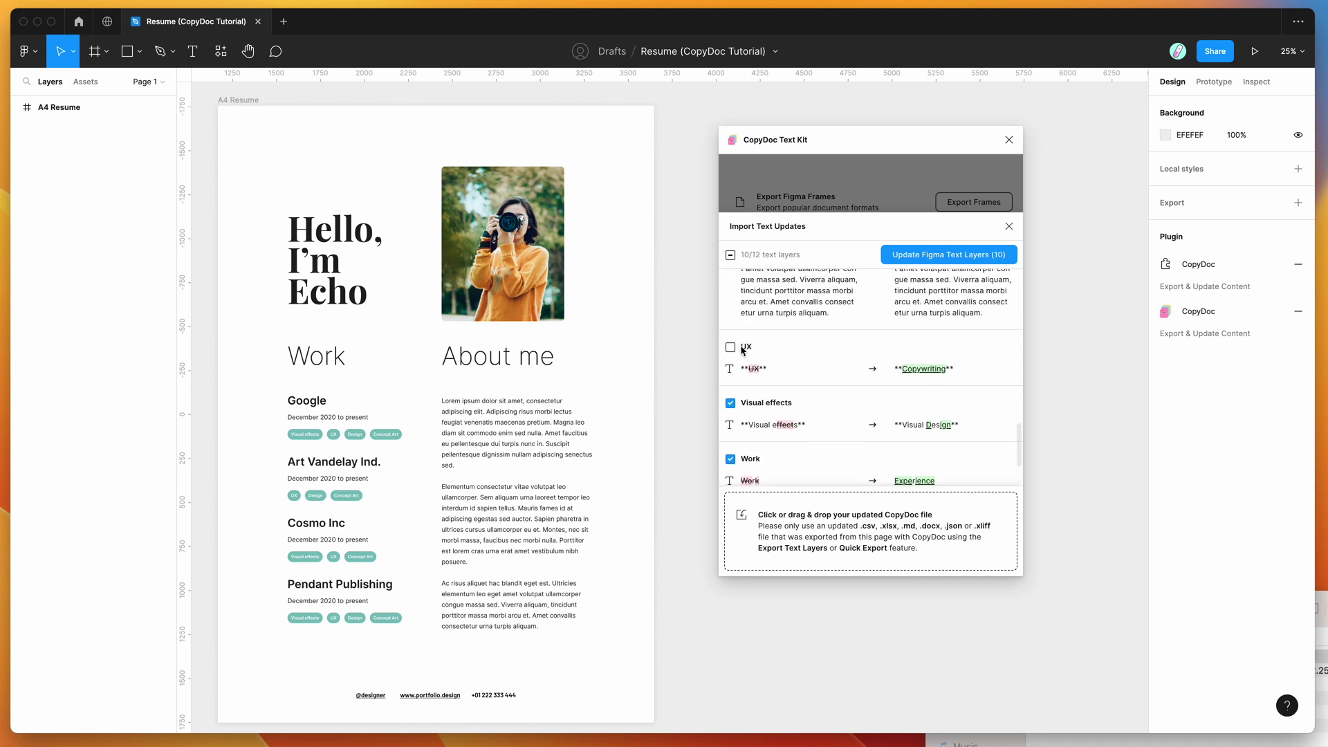
{"action": "left_click", "coordinate": [744, 349]}
Apply the 11 selected text updates to the Figma text layers.
{"action": "scroll", "coordinate": [793, 348], "scroll_direction": "up", "scroll_amount": 10}
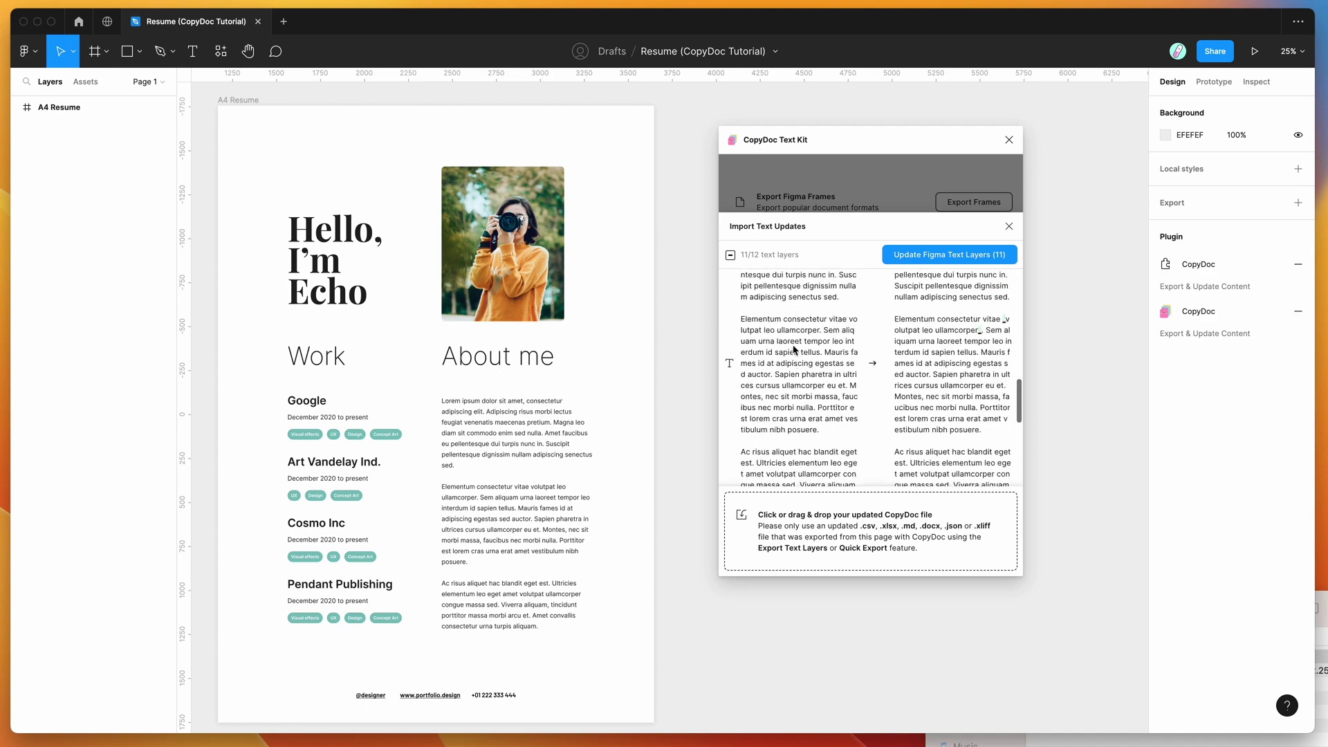
{"action": "scroll", "coordinate": [793, 349], "scroll_direction": "up", "scroll_amount": 2}
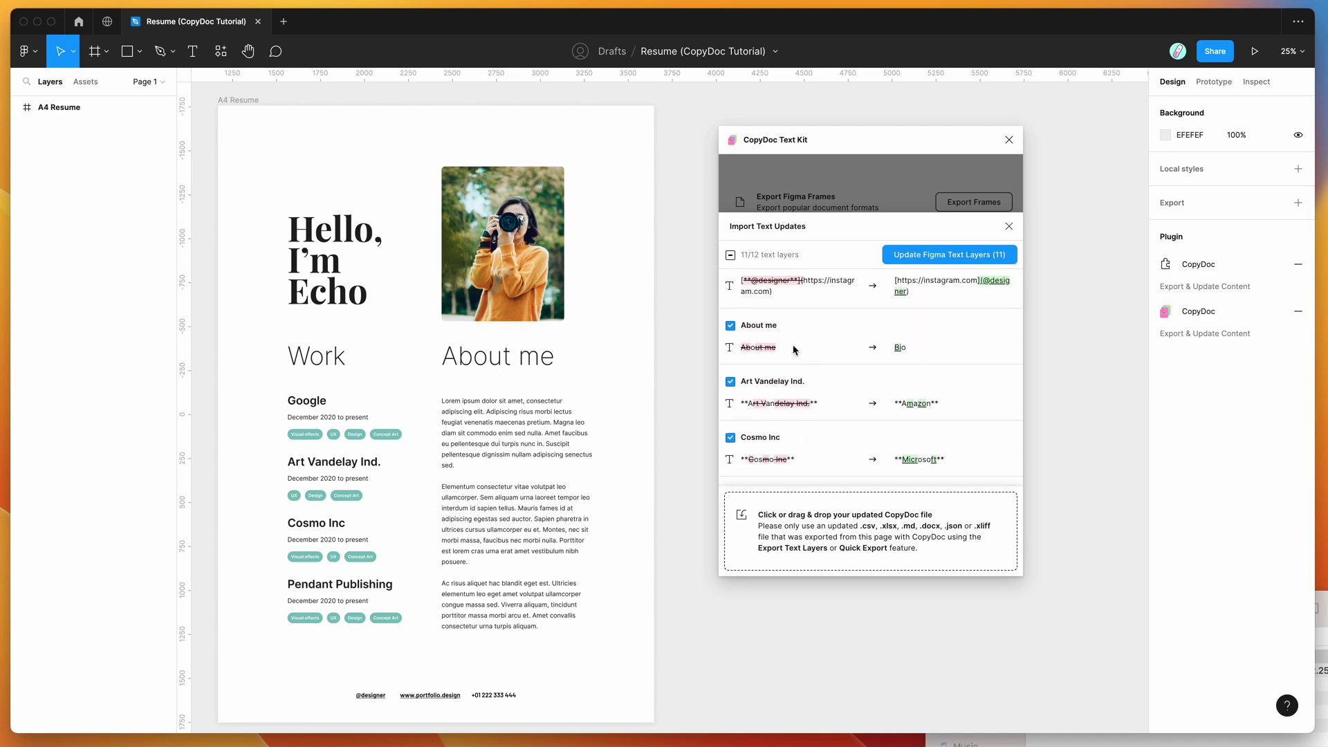
{"action": "scroll", "coordinate": [794, 350], "scroll_direction": "down", "scroll_amount": 1}
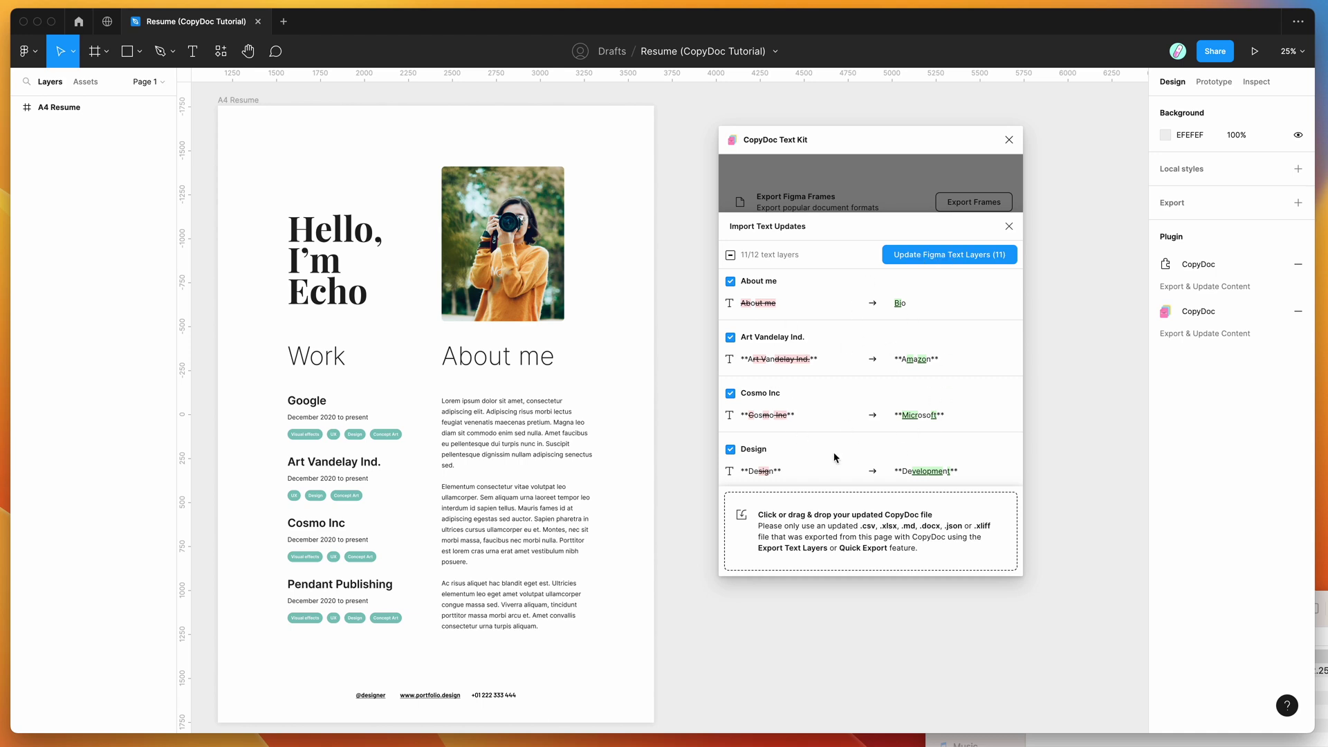
{"action": "left_click", "coordinate": [945, 255]}
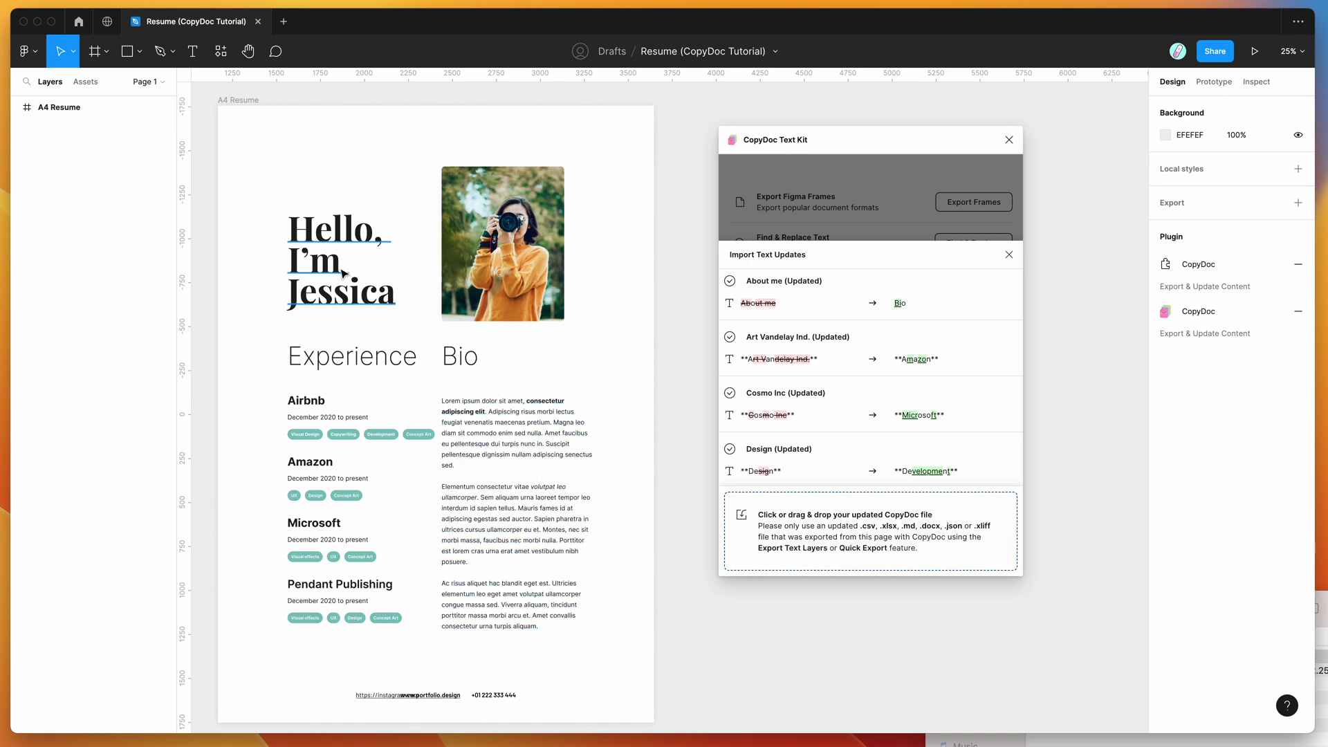
{"action": "left_click", "coordinate": [316, 272]}
{"action": "scroll", "coordinate": [316, 272], "scroll_direction": "up", "scroll_amount": 5}
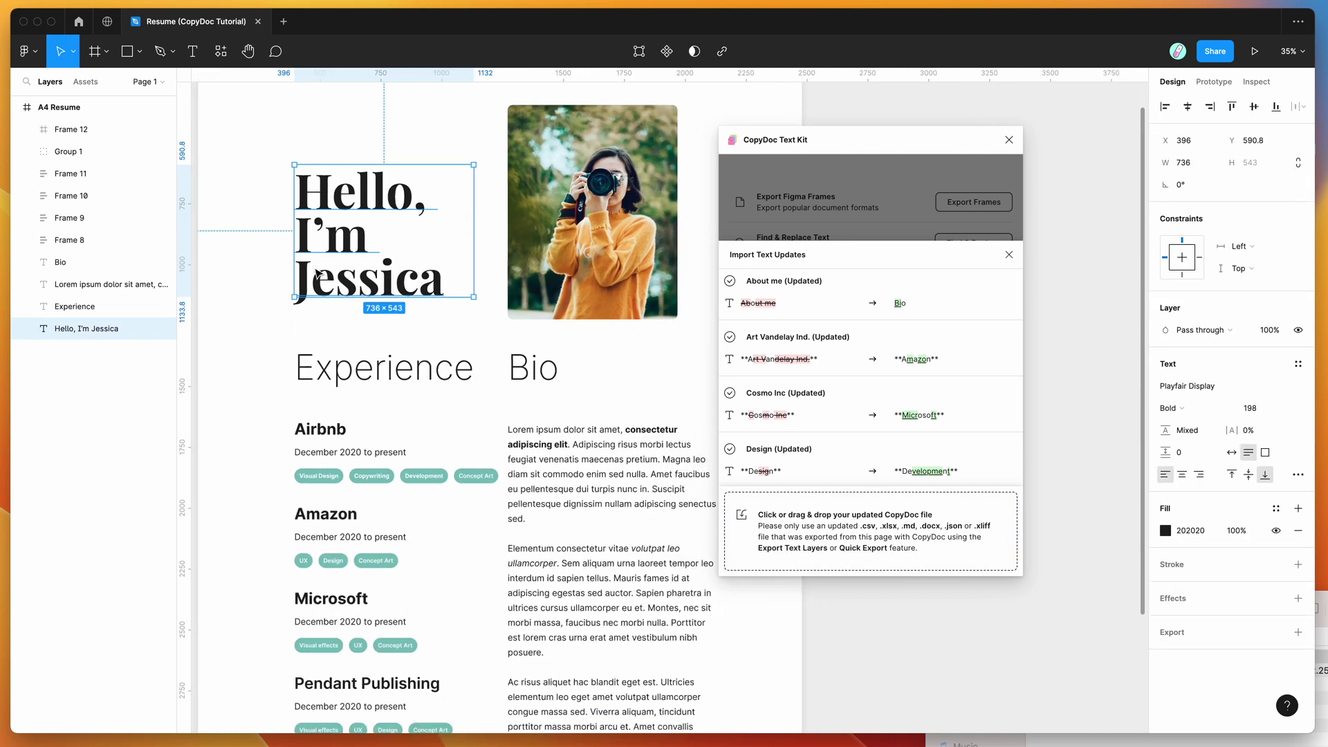
{"action": "left_click", "coordinate": [415, 360]}
{"action": "left_click", "coordinate": [529, 361]}
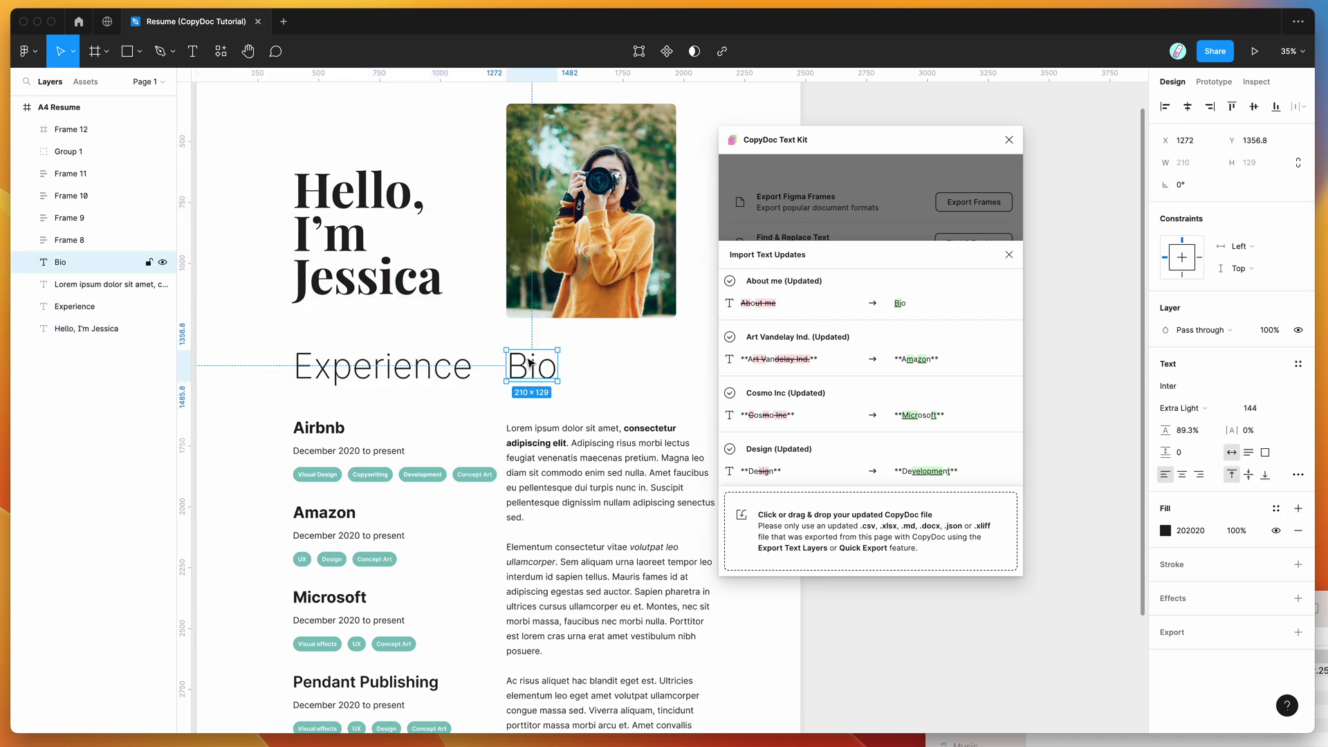
{"action": "scroll", "coordinate": [445, 394], "scroll_direction": "down", "scroll_amount": 3}
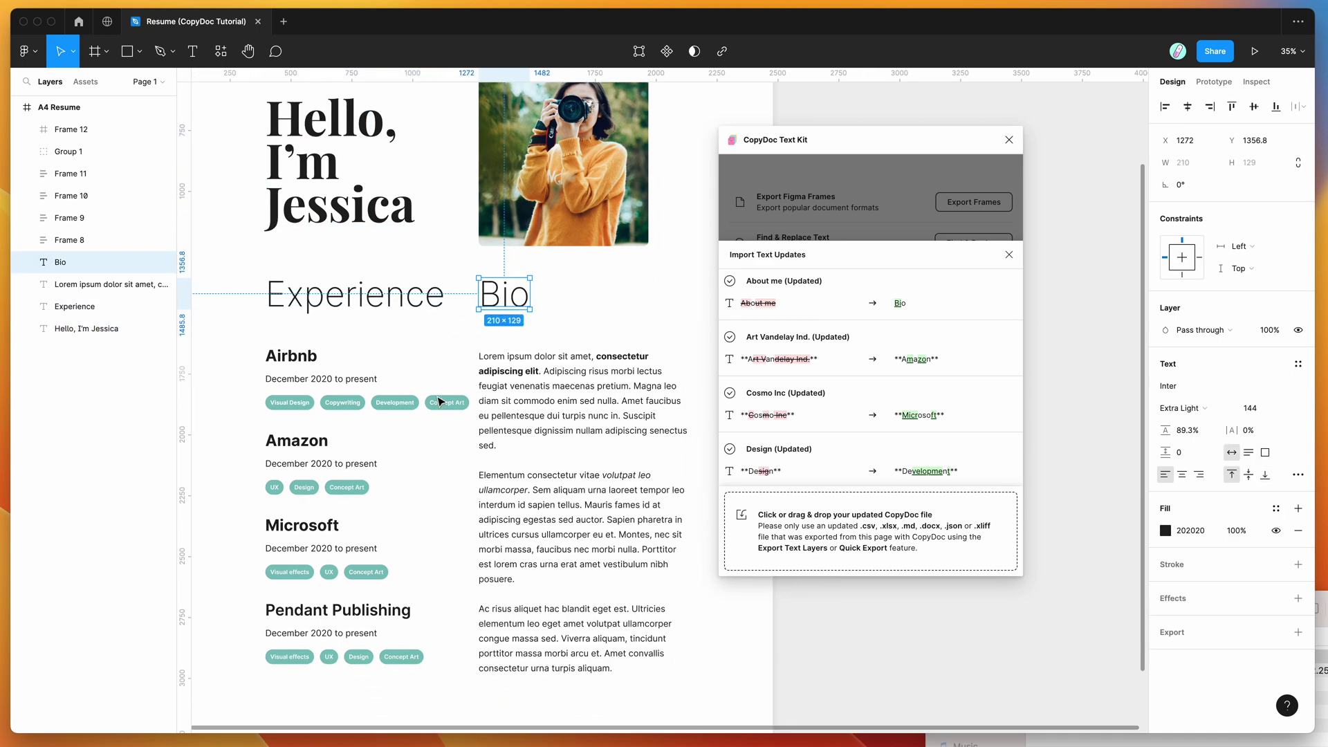
{"action": "scroll", "coordinate": [441, 401], "scroll_direction": "right", "scroll_amount": 2}
{"action": "left_click", "coordinate": [304, 370]}
{"action": "left_click", "coordinate": [268, 367]}
{"action": "left_click", "coordinate": [291, 448]}
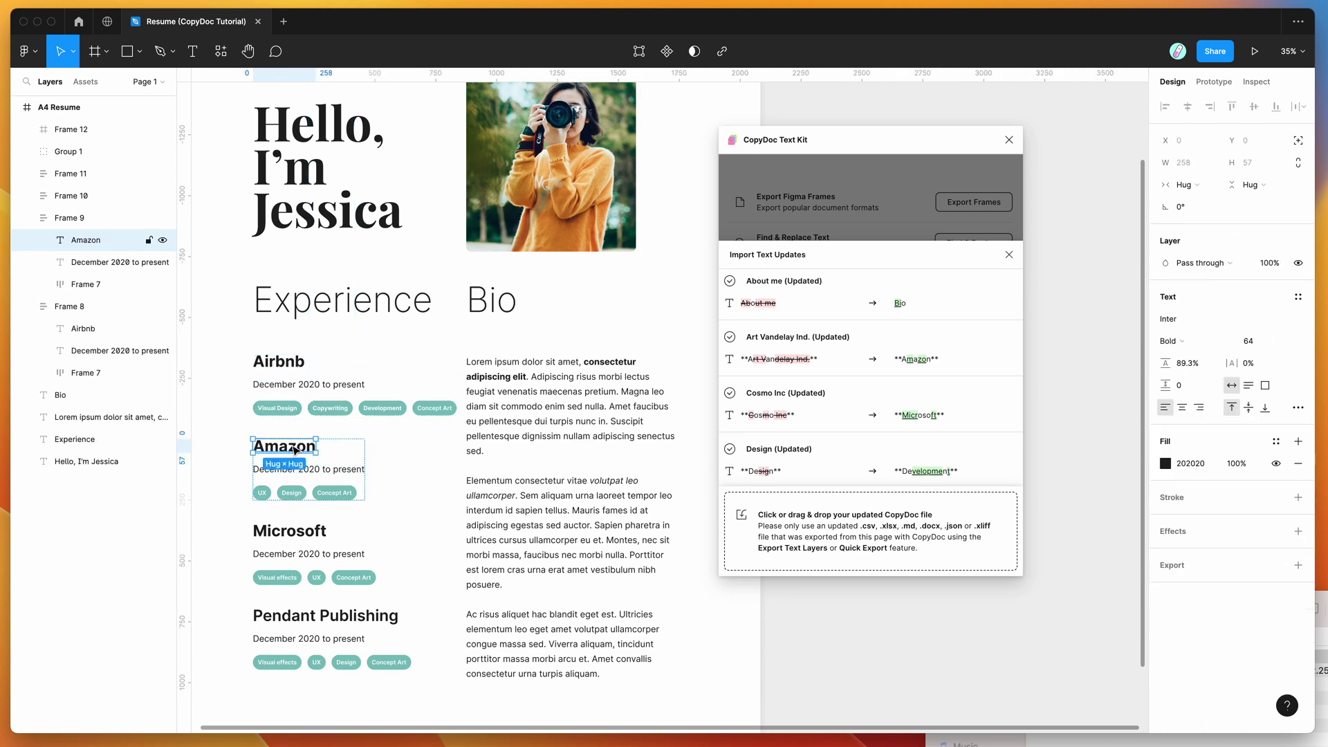
{"action": "left_click", "coordinate": [340, 415]}
{"action": "scroll", "coordinate": [341, 415], "scroll_direction": "up", "scroll_amount": 5}
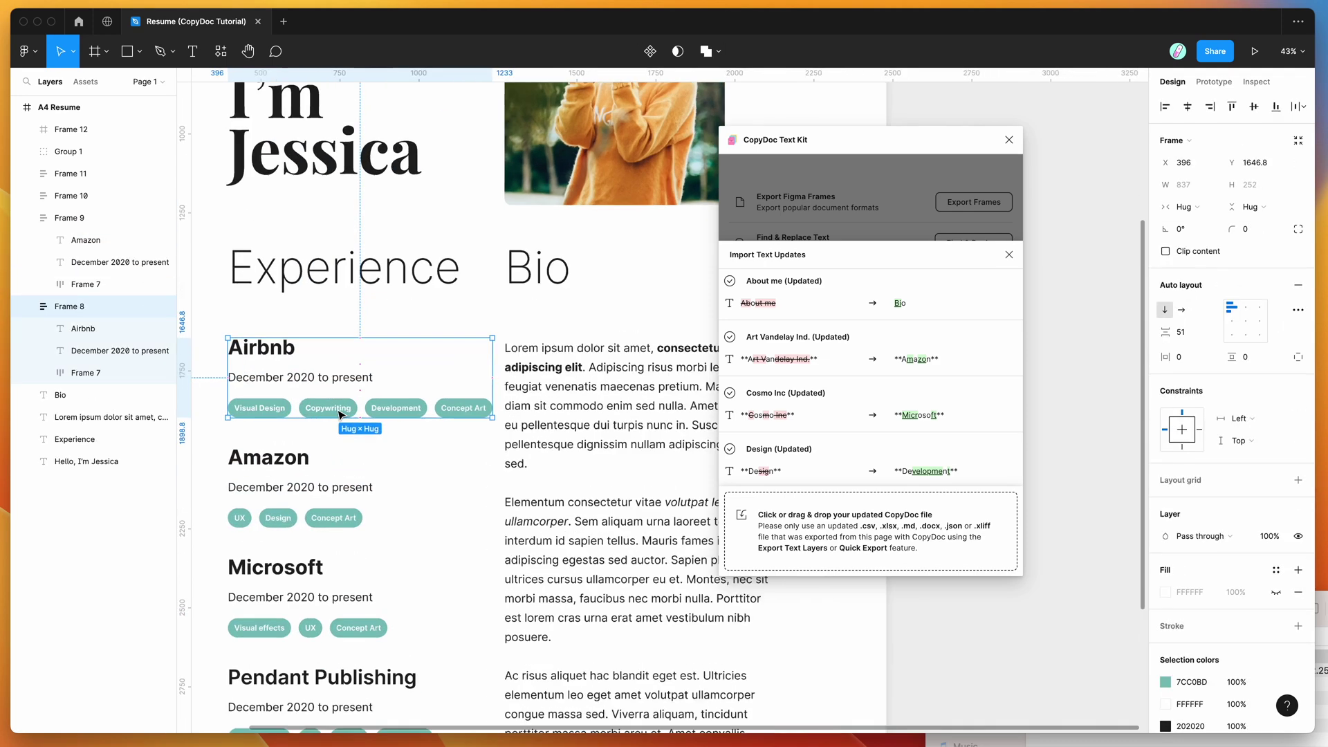
{"action": "left_click", "coordinate": [356, 410]}
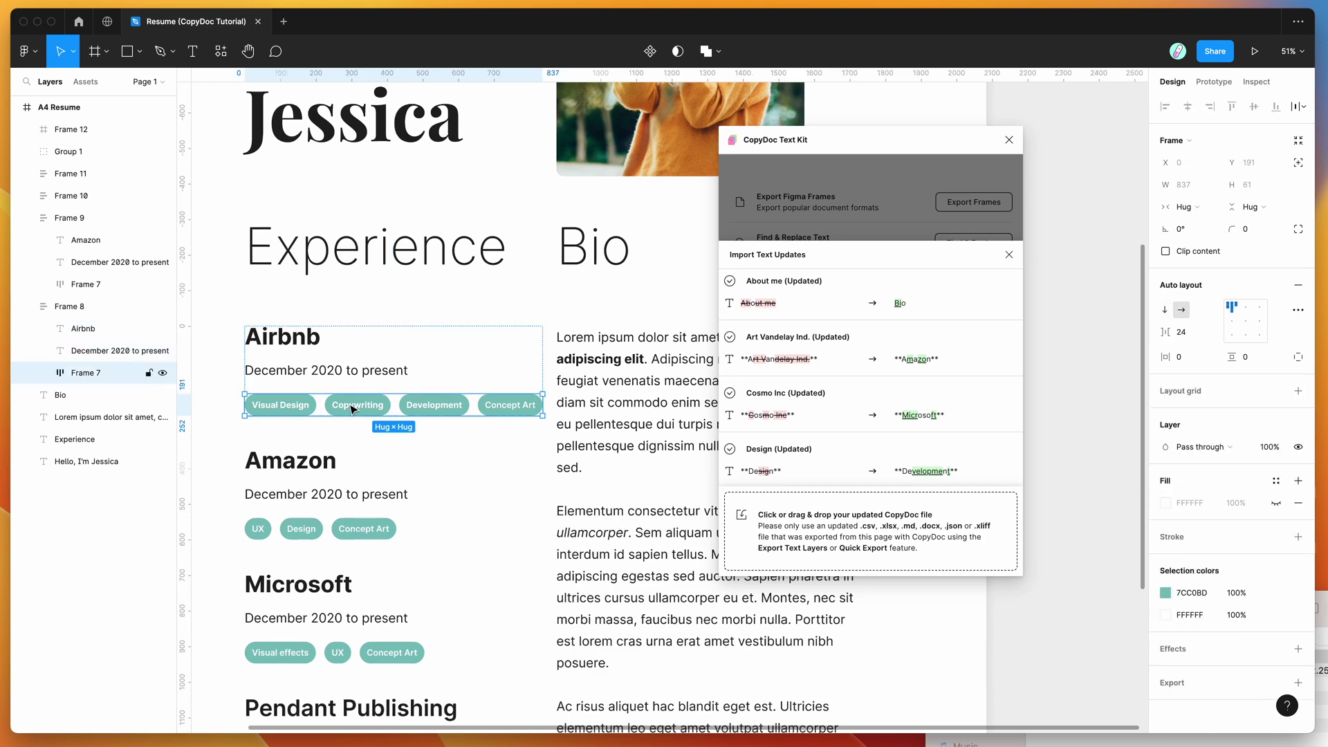
{"action": "left_click", "coordinate": [353, 408]}
{"action": "left_click", "coordinate": [362, 408]}
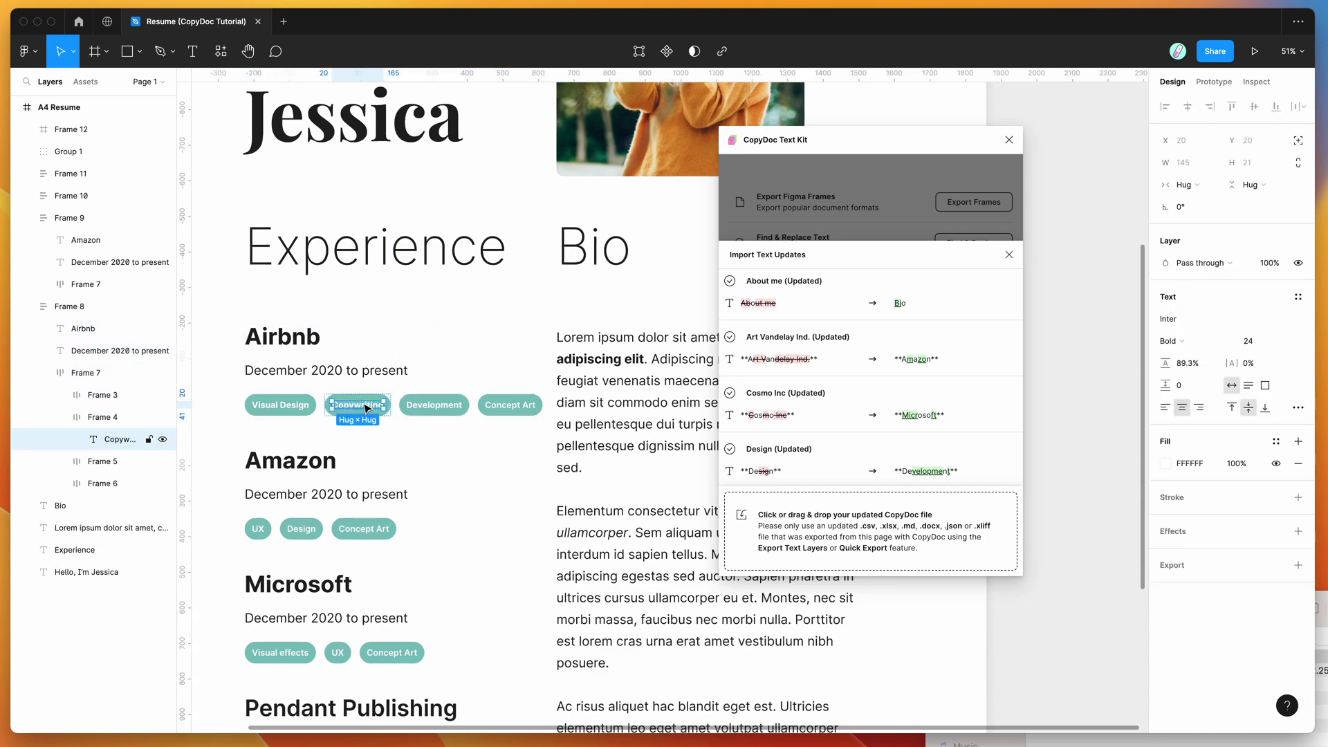
{"action": "left_click", "coordinate": [296, 406]}
{"action": "left_click", "coordinate": [434, 410]}
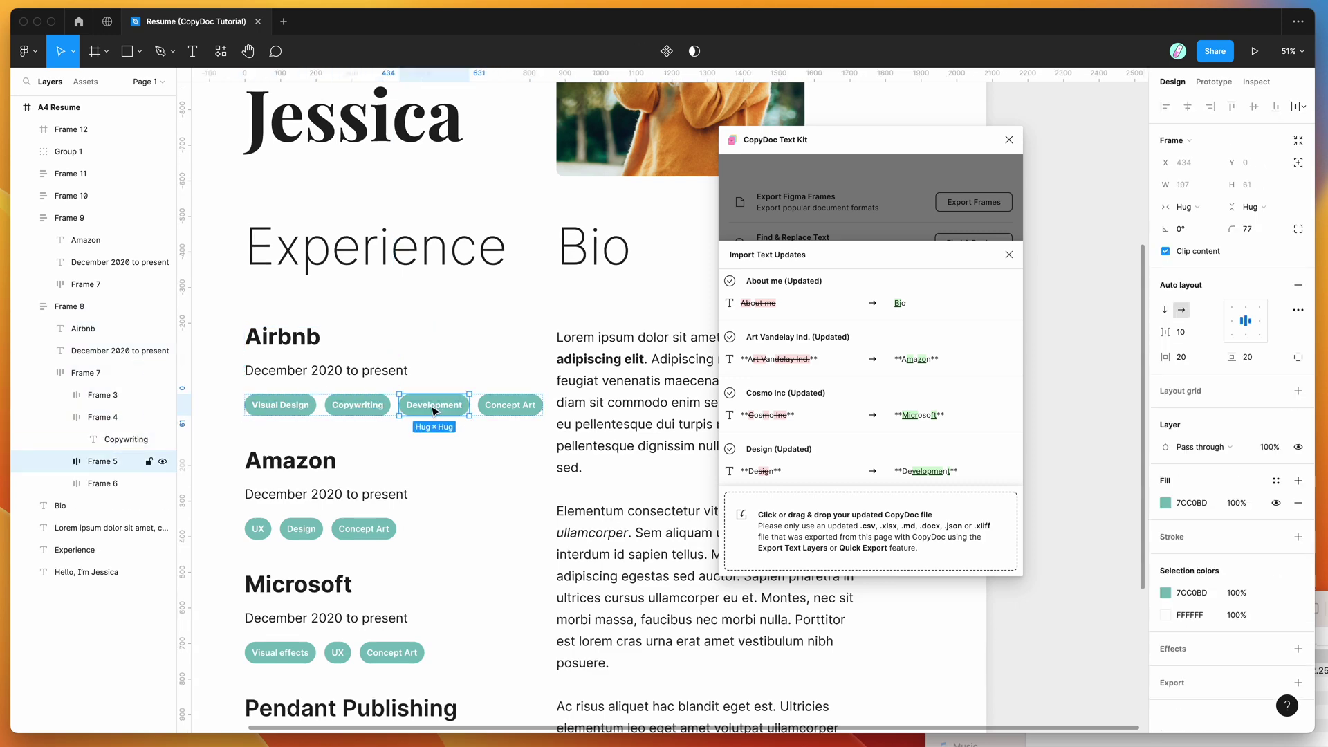
{"action": "scroll", "coordinate": [435, 409], "scroll_direction": "down", "scroll_amount": 5}
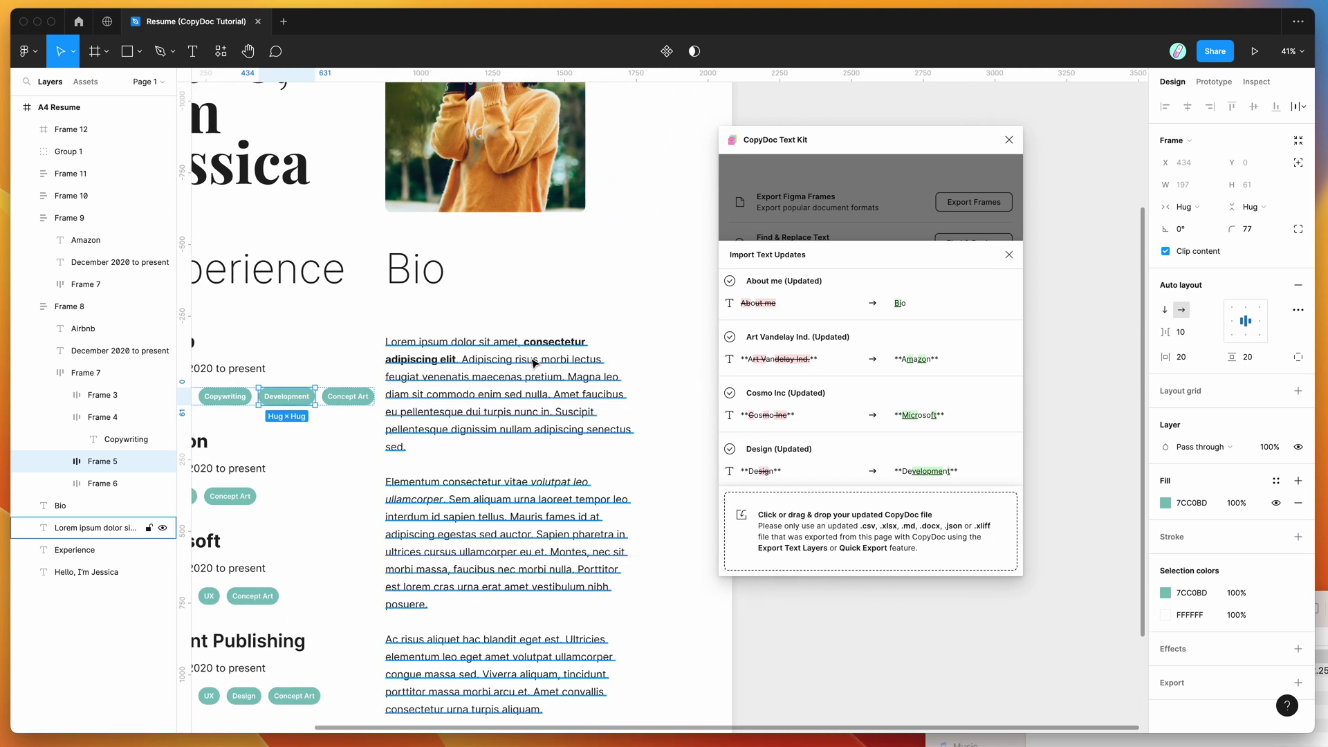
{"action": "left_click", "coordinate": [539, 349]}
{"action": "double_click", "coordinate": [540, 346]}
{"action": "mouse_move", "coordinate": [524, 342]}
{"action": "left_mouse_down"}
{"action": "mouse_move", "coordinate": [547, 345]}
{"action": "mouse_move", "coordinate": [449, 359]}
{"action": "left_mouse_up"}
{"action": "left_click_drag", "start_coordinate": [533, 482], "coordinate": [443, 500]}
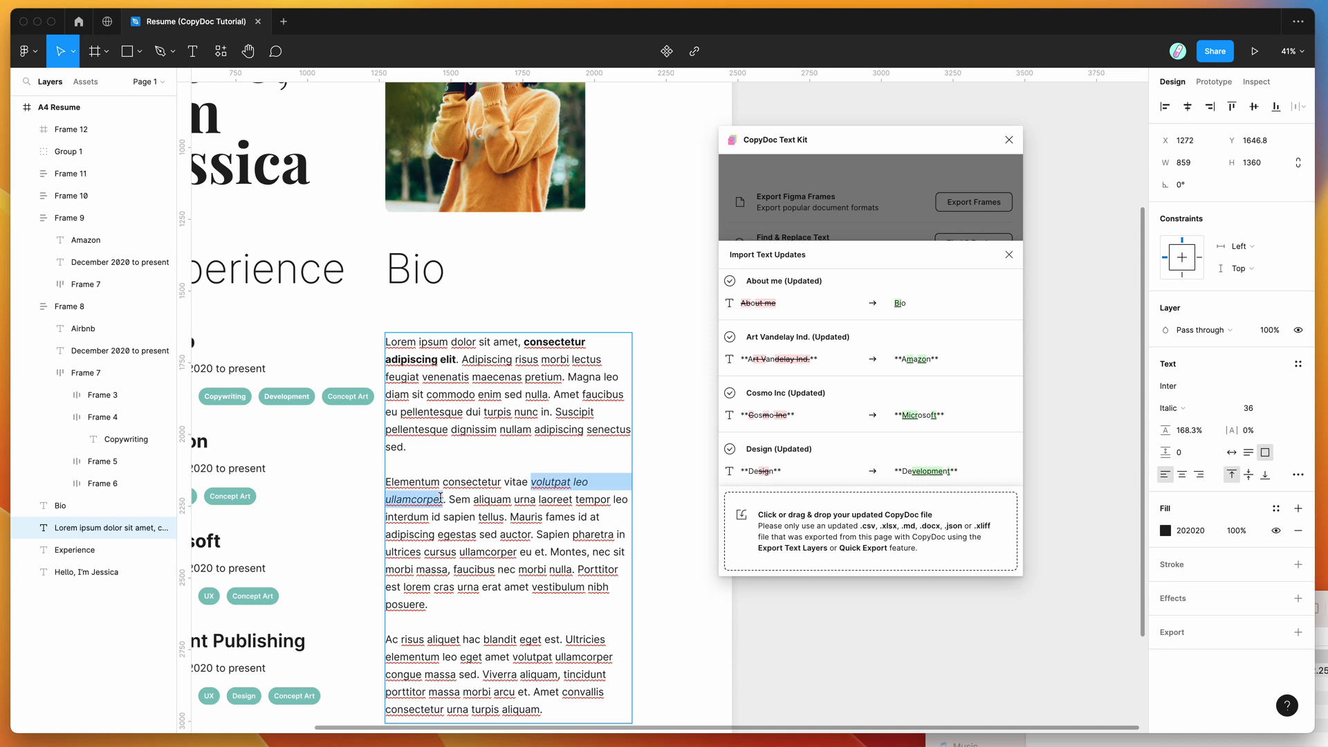
{"action": "key", "text": "Escape"}
{"action": "scroll", "coordinate": [364, 451], "scroll_direction": "left", "scroll_amount": 2}
{"action": "scroll", "coordinate": [363, 451], "scroll_direction": "up", "scroll_amount": 3}
{"action": "scroll", "coordinate": [364, 451], "scroll_direction": "left", "scroll_amount": 3}
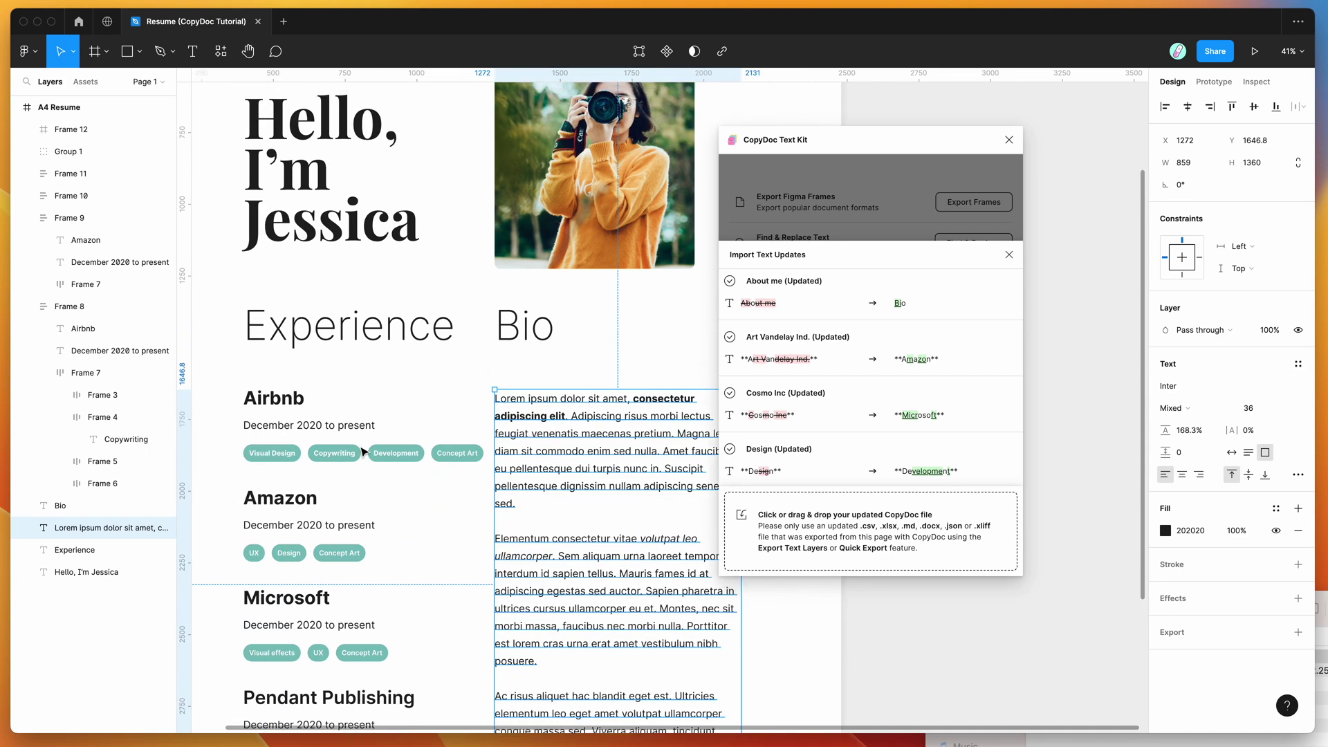
{"action": "left_click", "coordinate": [90, 572]}
{"action": "scroll", "coordinate": [379, 314], "scroll_direction": "down", "scroll_amount": 2}
{"action": "scroll", "coordinate": [379, 314], "scroll_direction": "right", "scroll_amount": 2}
{"action": "left_click", "coordinate": [379, 314]}
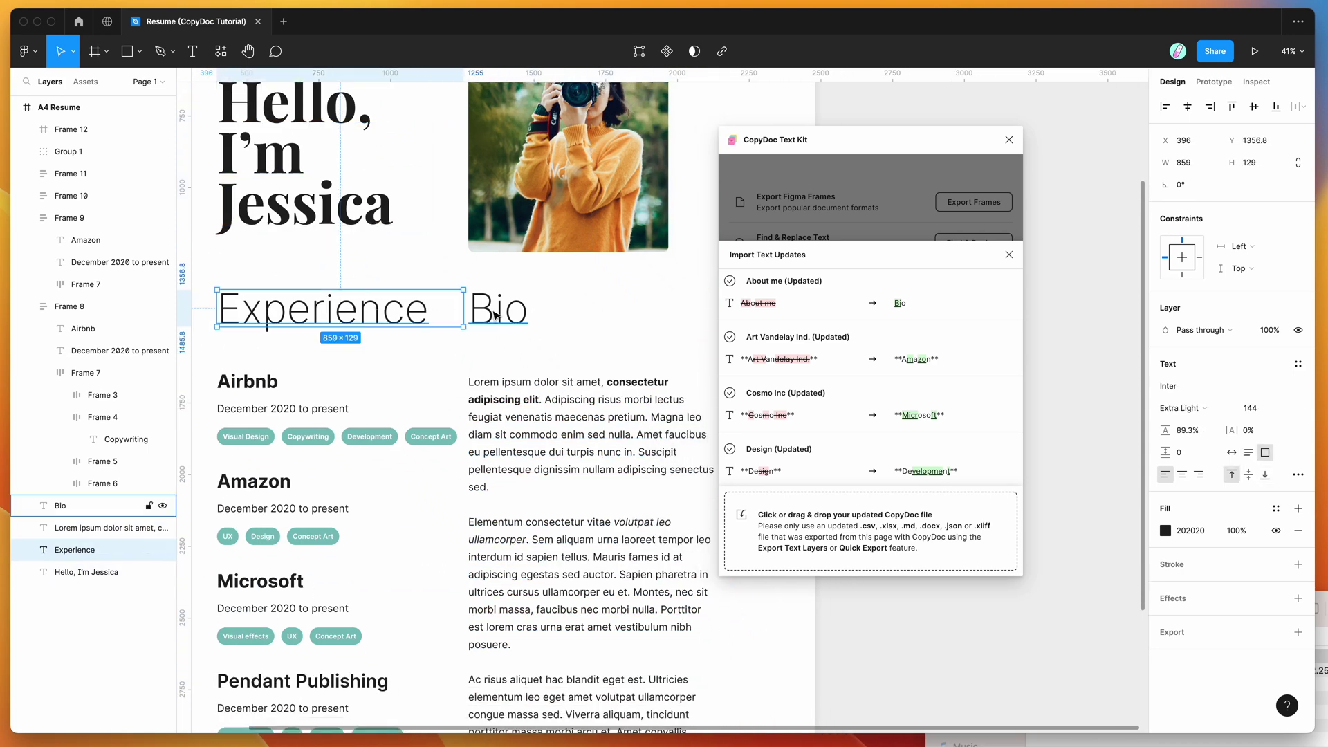
{"action": "left_click", "coordinate": [498, 311]}
{"action": "scroll", "coordinate": [495, 315], "scroll_direction": "down", "scroll_amount": 3}
{"action": "scroll", "coordinate": [496, 315], "scroll_direction": "up", "scroll_amount": 2}
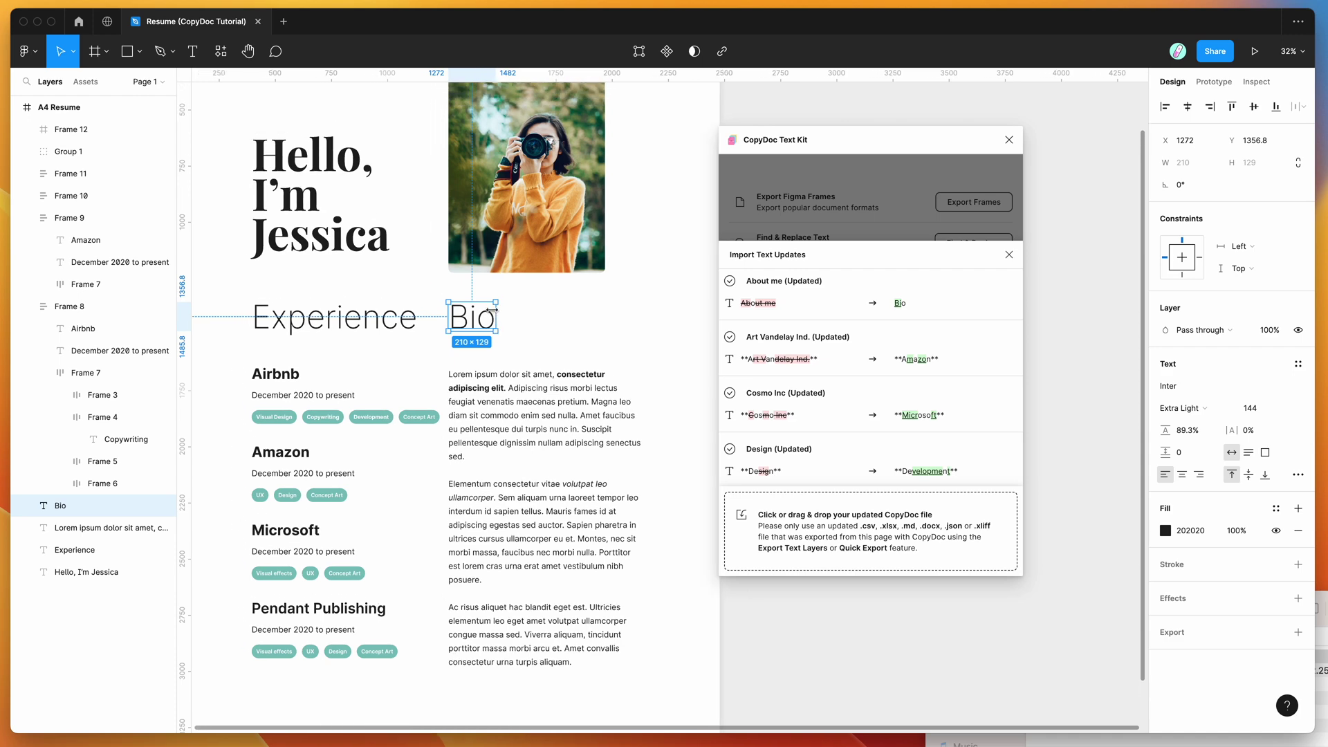
{"action": "scroll", "coordinate": [495, 316], "scroll_direction": "down", "scroll_amount": 2}
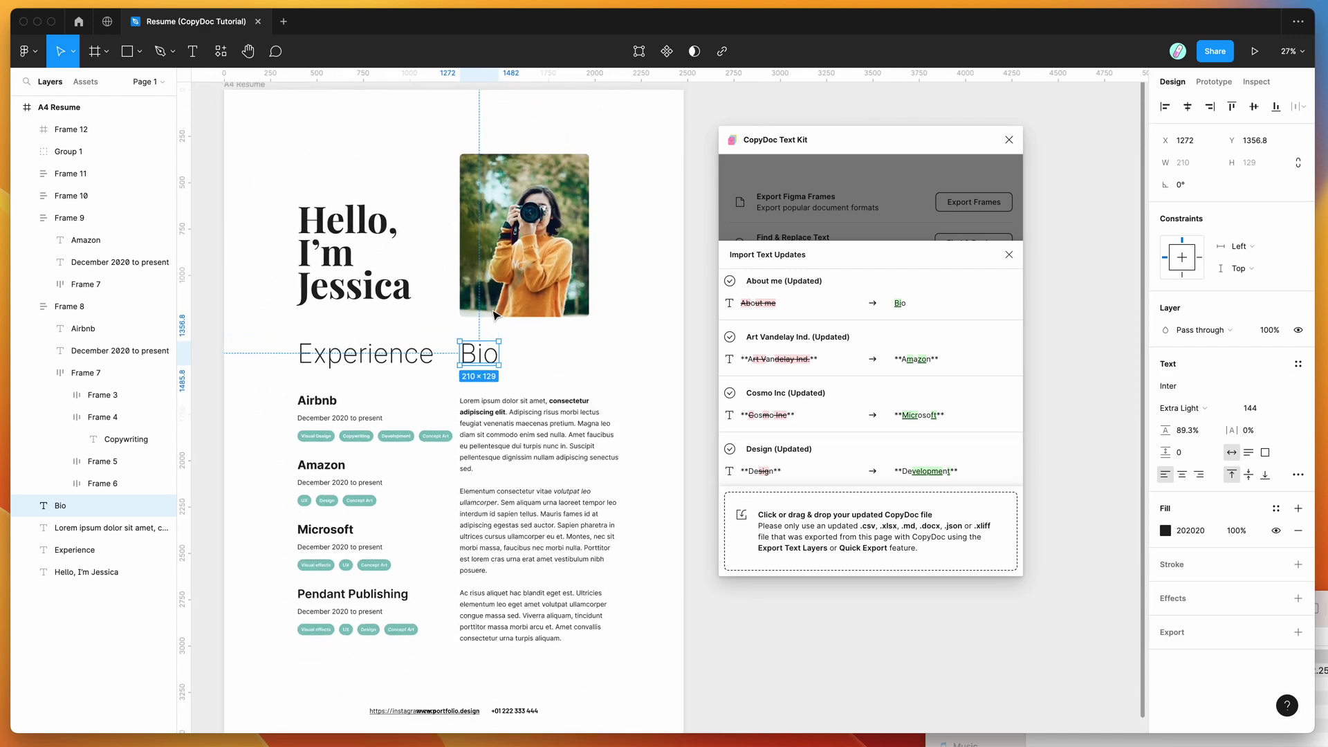
{"action": "right_click", "coordinate": [496, 316]}
{"action": "left_click", "coordinate": [447, 263]}
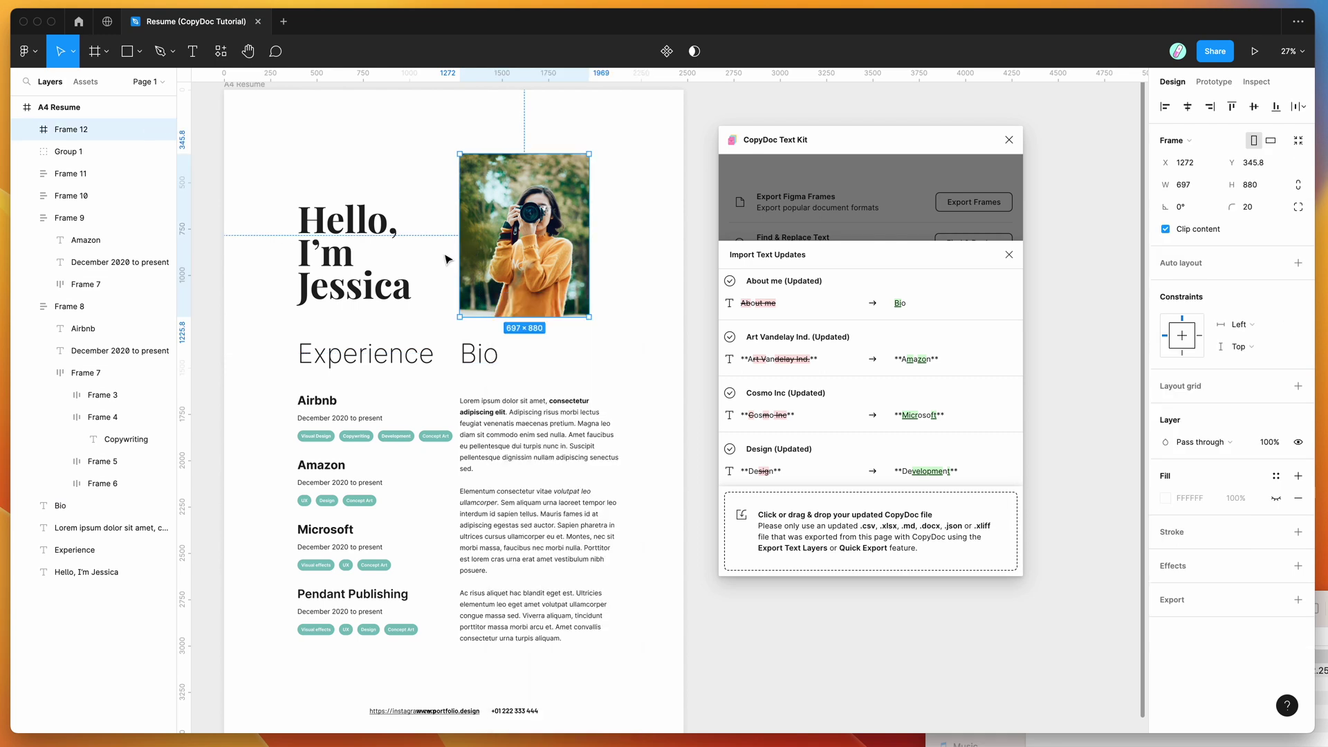
{"action": "left_click", "coordinate": [446, 259]}
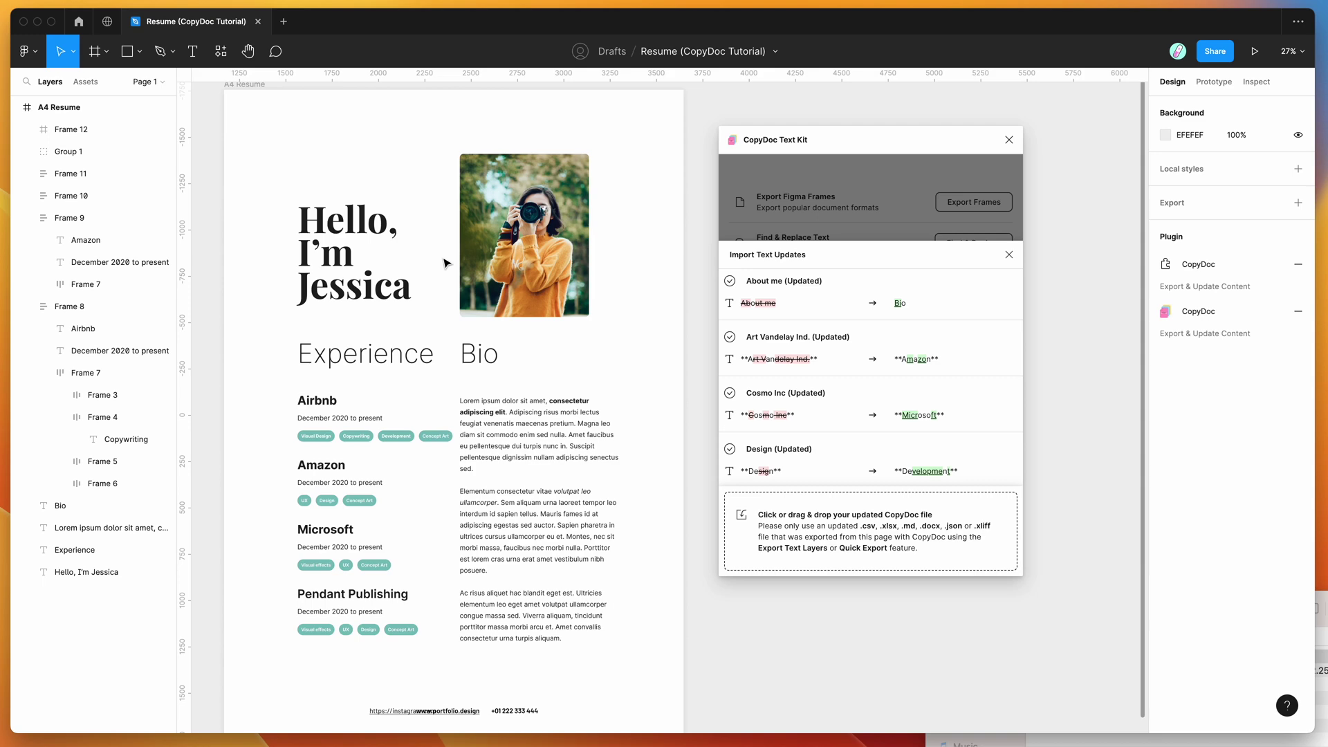
Select the footer contact line group and shift it slightly, then select the phone number text.
{"action": "scroll", "coordinate": [448, 283], "scroll_direction": "down", "scroll_amount": 3}
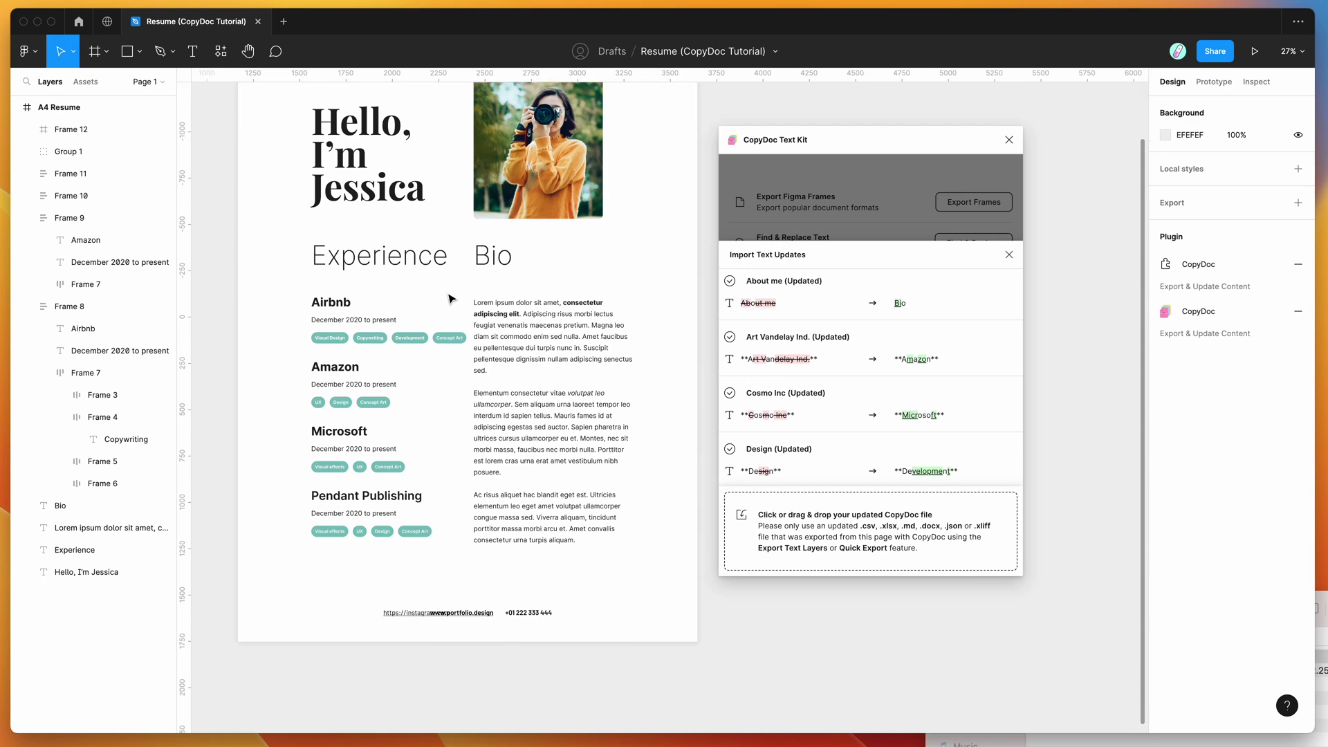
{"action": "scroll", "coordinate": [448, 298], "scroll_direction": "down", "scroll_amount": 3}
{"action": "scroll", "coordinate": [448, 299], "scroll_direction": "up", "scroll_amount": 5}
{"action": "scroll", "coordinate": [448, 299], "scroll_direction": "down", "scroll_amount": 5}
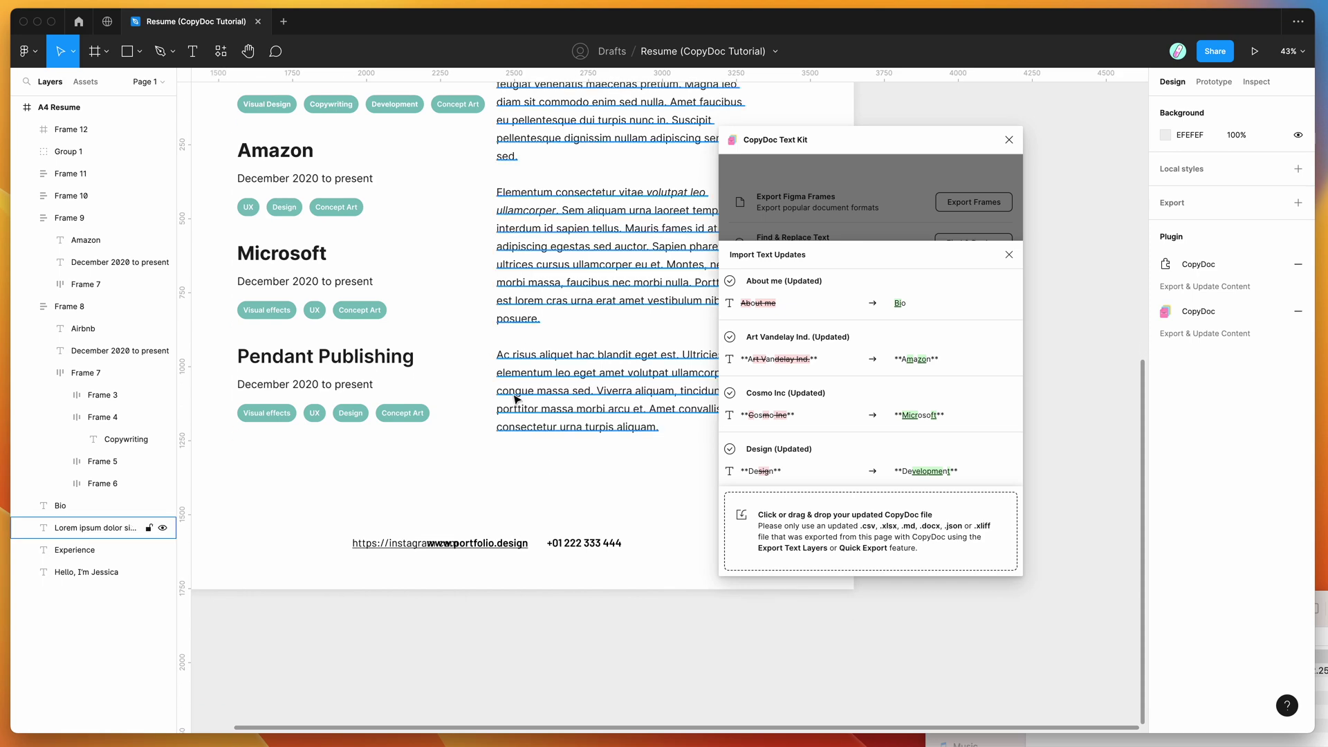
{"action": "scroll", "coordinate": [518, 396], "scroll_direction": "down", "scroll_amount": 2}
{"action": "left_click", "coordinate": [612, 497]}
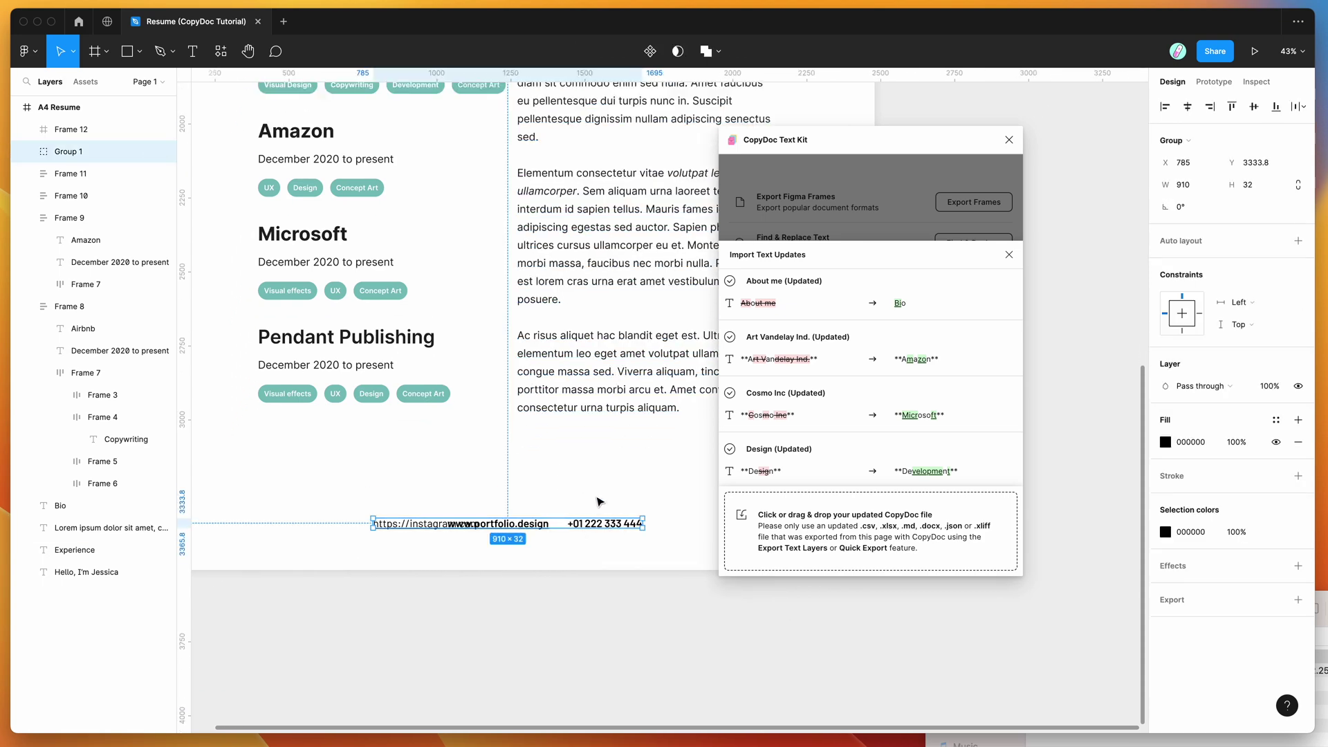
{"action": "scroll", "coordinate": [512, 446], "scroll_direction": "left", "scroll_amount": 2}
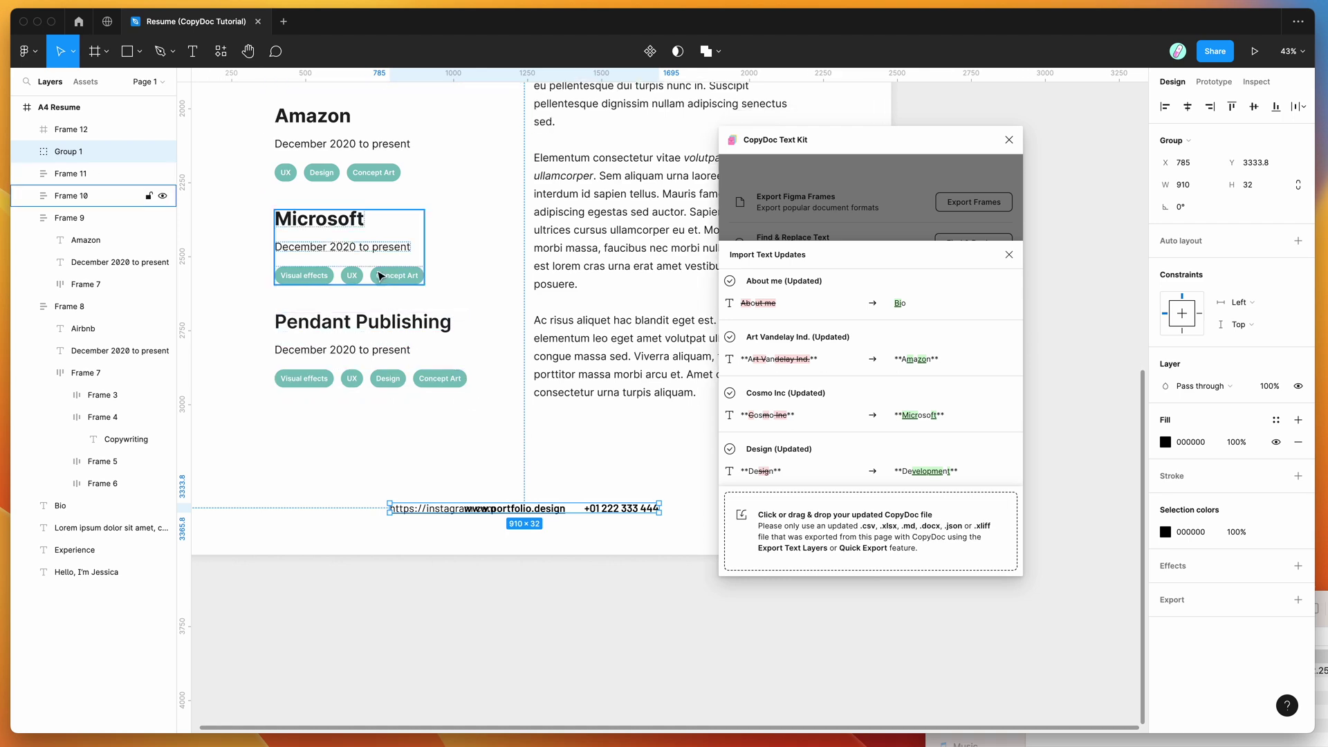
{"action": "left_click", "coordinate": [351, 276]}
{"action": "mouse_move", "coordinate": [430, 509]}
{"action": "left_mouse_down"}
{"action": "mouse_move", "coordinate": [357, 510]}
{"action": "mouse_move", "coordinate": [439, 512]}
{"action": "left_mouse_up"}
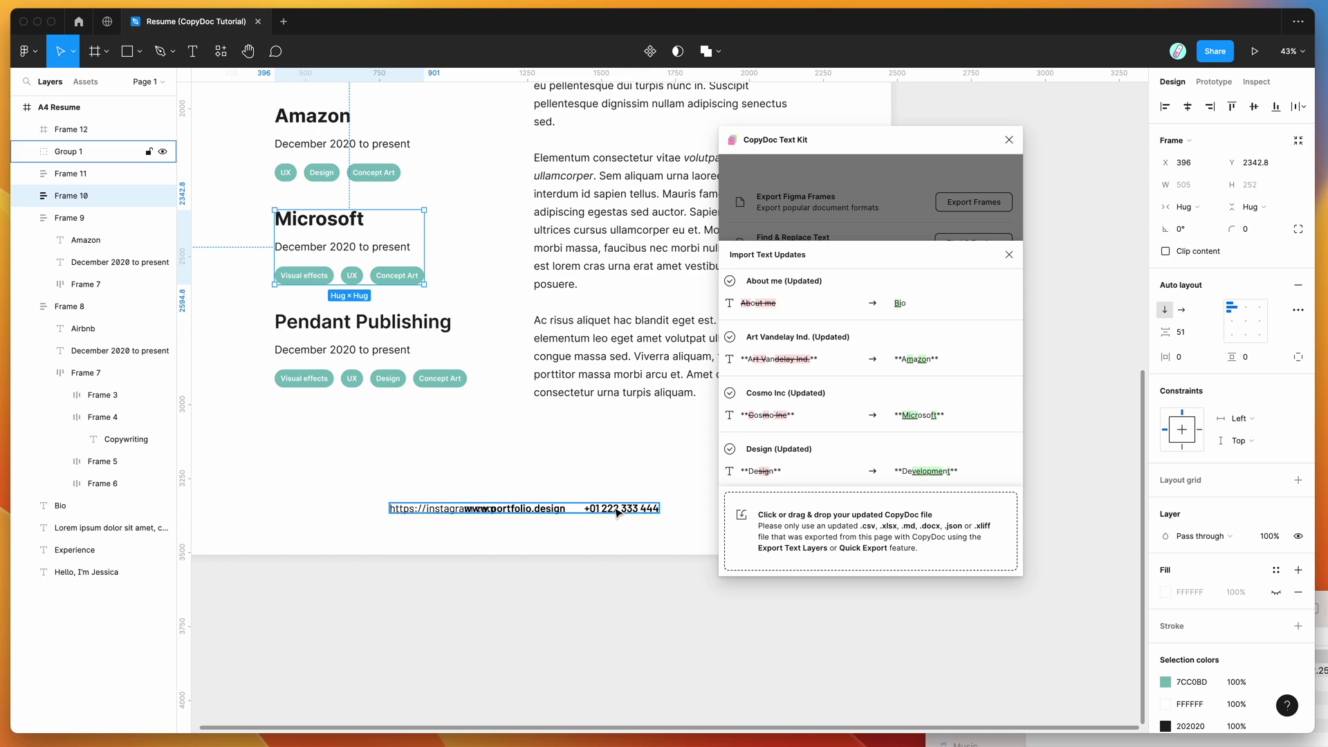
{"action": "double_click", "coordinate": [613, 512]}
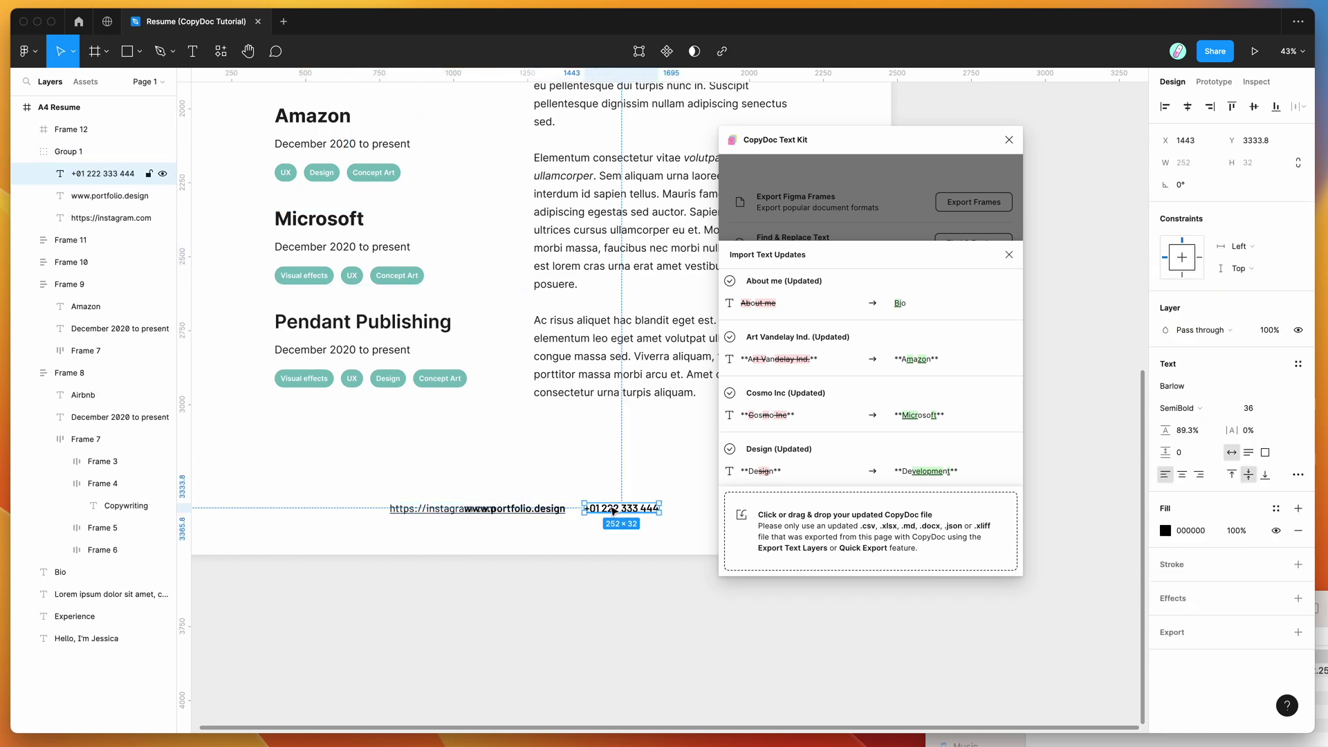
{"action": "scroll", "coordinate": [415, 415], "scroll_direction": "up", "scroll_amount": 1}
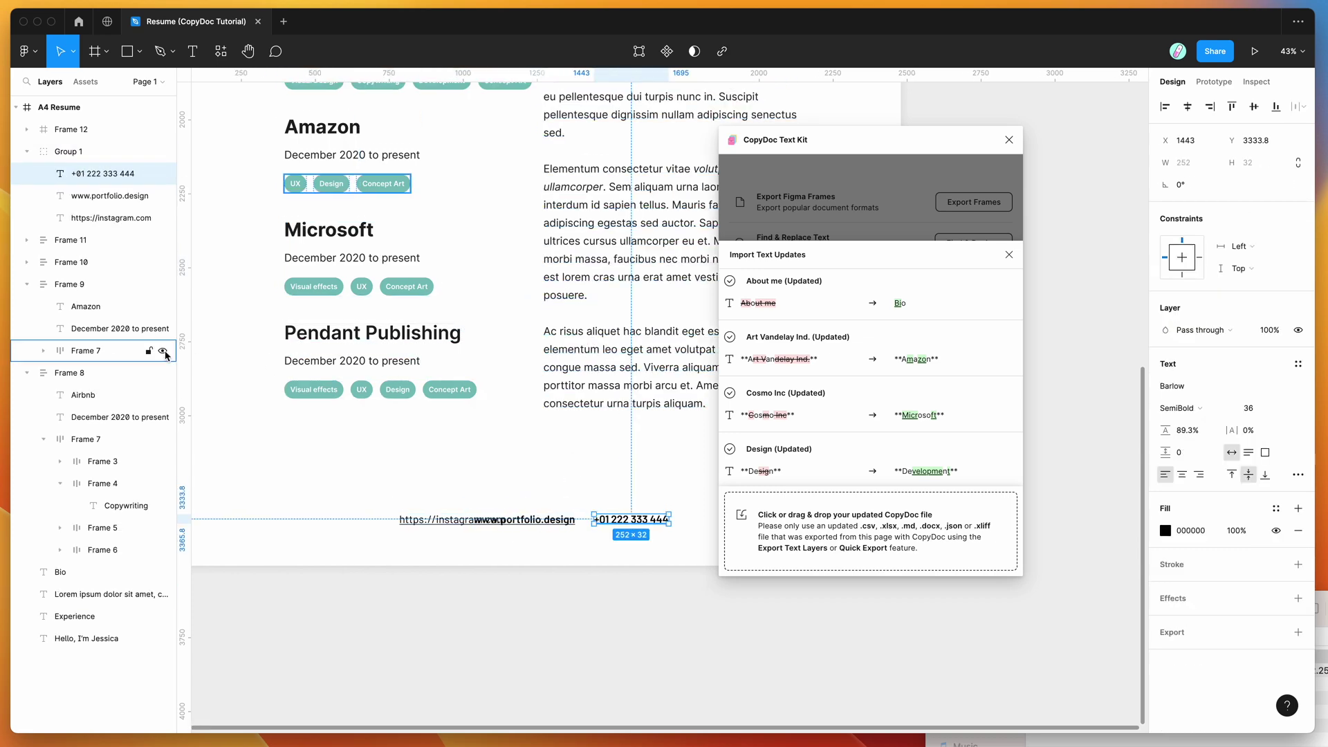
{"action": "left_click", "coordinate": [112, 218]}
{"action": "key", "text": "shift+Left"}
{"action": "key", "text": "shift+Left"}
{"action": "key", "text": "shift+Left"}
{"action": "key", "text": "shift+Left"}
{"action": "key", "text": "shift+Left"}
{"action": "key", "text": "shift+Left"}
{"action": "key", "text": "shift+Left"}
{"action": "key", "text": "shift+Left"}
{"action": "key", "text": "shift+Left"}
{"action": "key", "text": "shift+Left"}
{"action": "key", "text": "shift+Left"}
{"action": "key", "text": "shift+Left"}
{"action": "key", "text": "shift+Left"}
{"action": "key", "text": "shift+Left"}
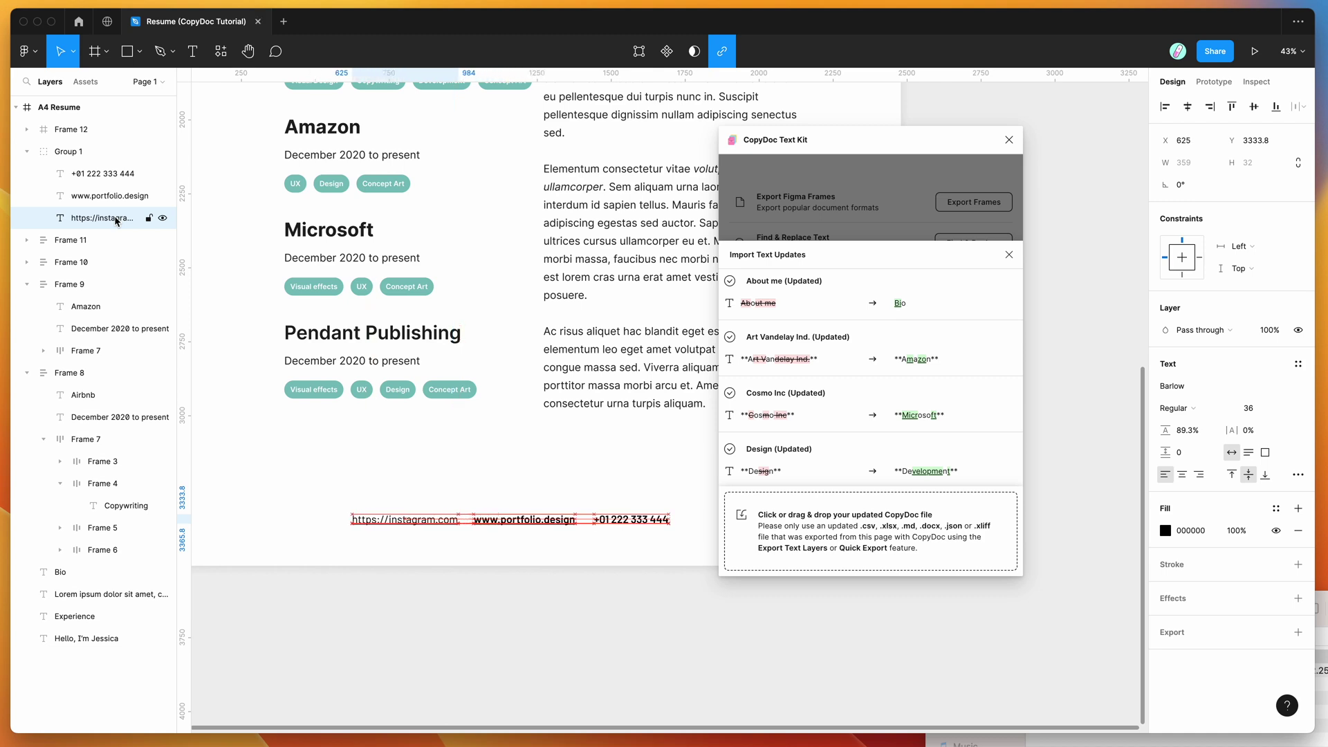
{"action": "scroll", "coordinate": [512, 422], "scroll_direction": "up", "scroll_amount": 2}
{"action": "left_click", "coordinate": [427, 370]}
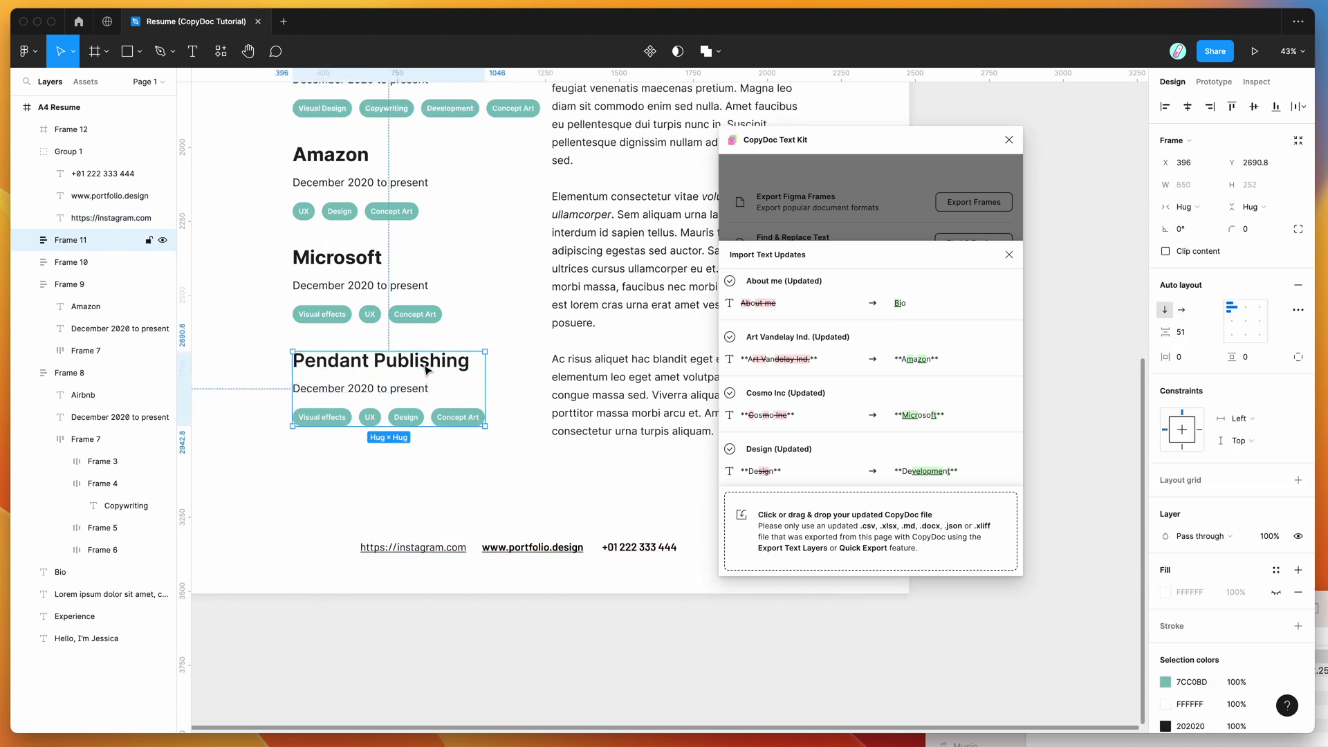
{"action": "double_click", "coordinate": [427, 370]}
{"action": "scroll", "coordinate": [426, 373], "scroll_direction": "up", "scroll_amount": 1}
{"action": "double_click", "coordinate": [427, 377]}
{"action": "left_click", "coordinate": [443, 377]}
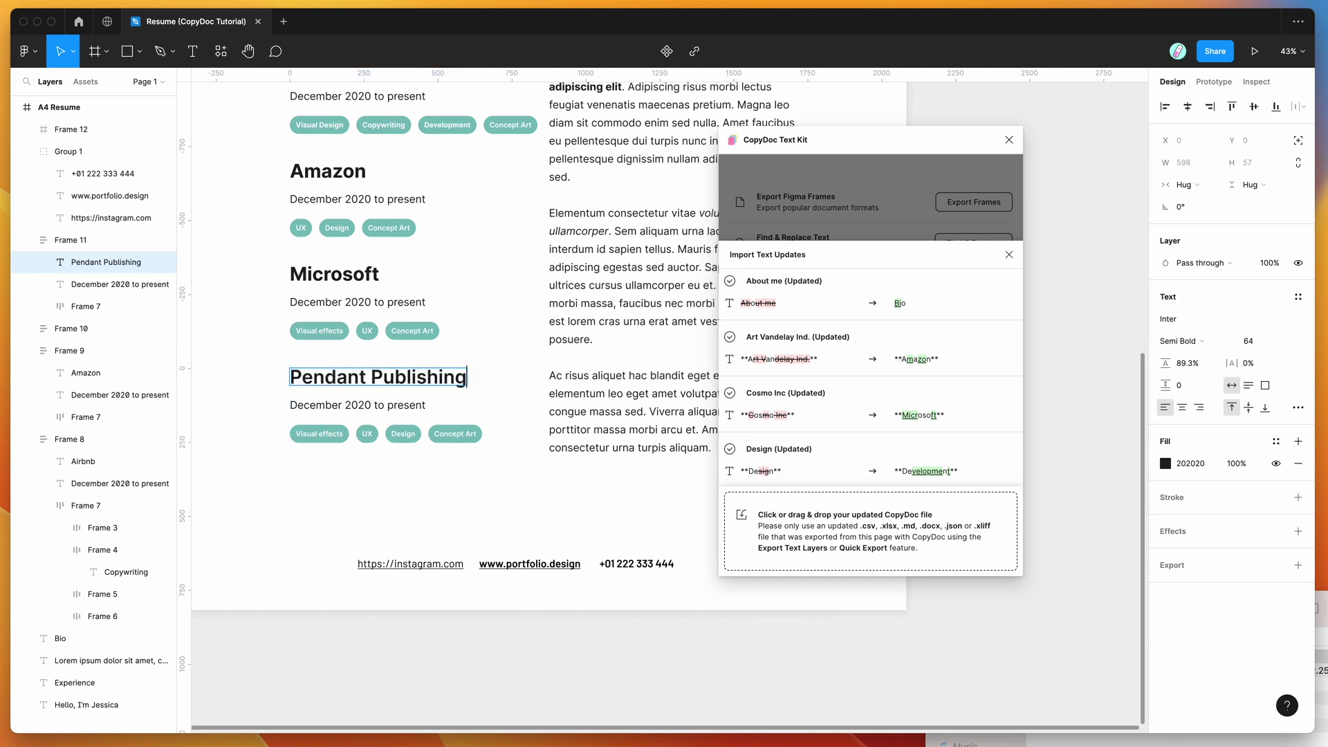
{"action": "type", "text": "sdasdsa"}
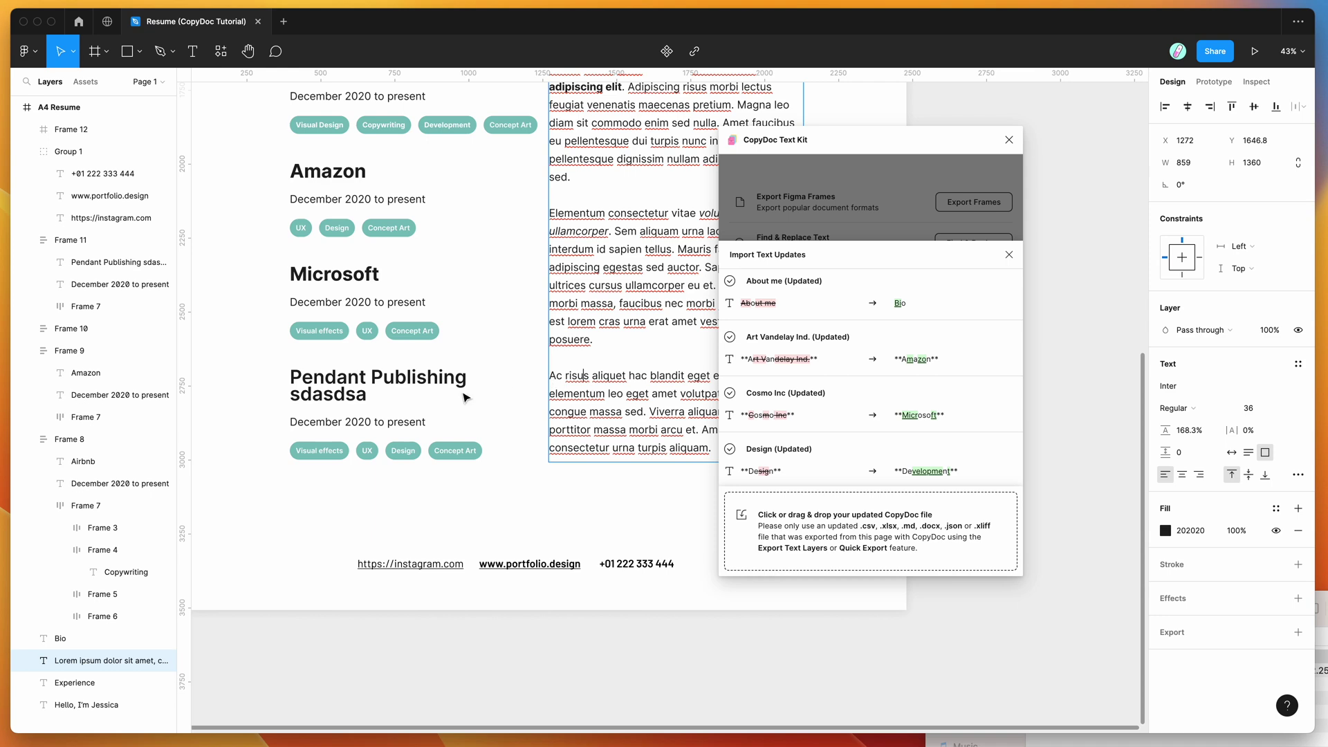
{"action": "left_click", "coordinate": [408, 420]}
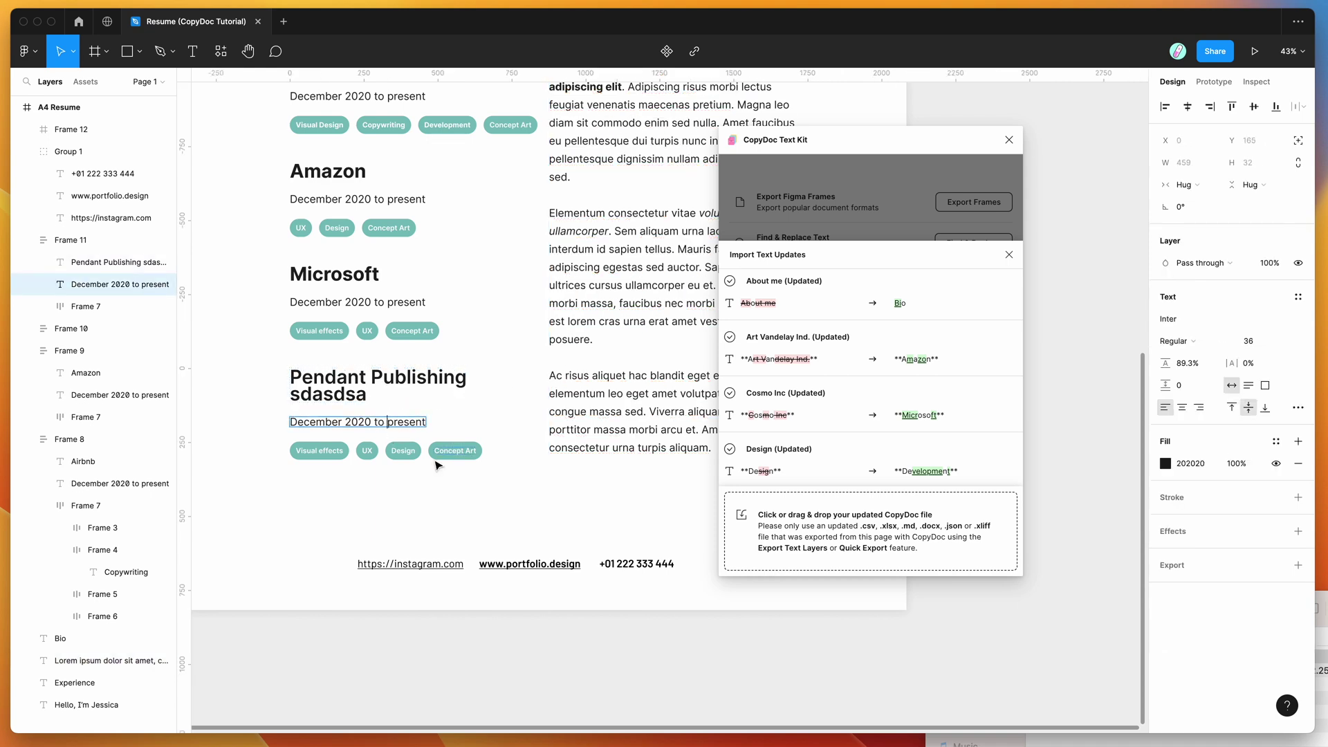
{"action": "key", "text": "Escape"}
{"action": "scroll", "coordinate": [439, 519], "scroll_direction": "up", "scroll_amount": 1}
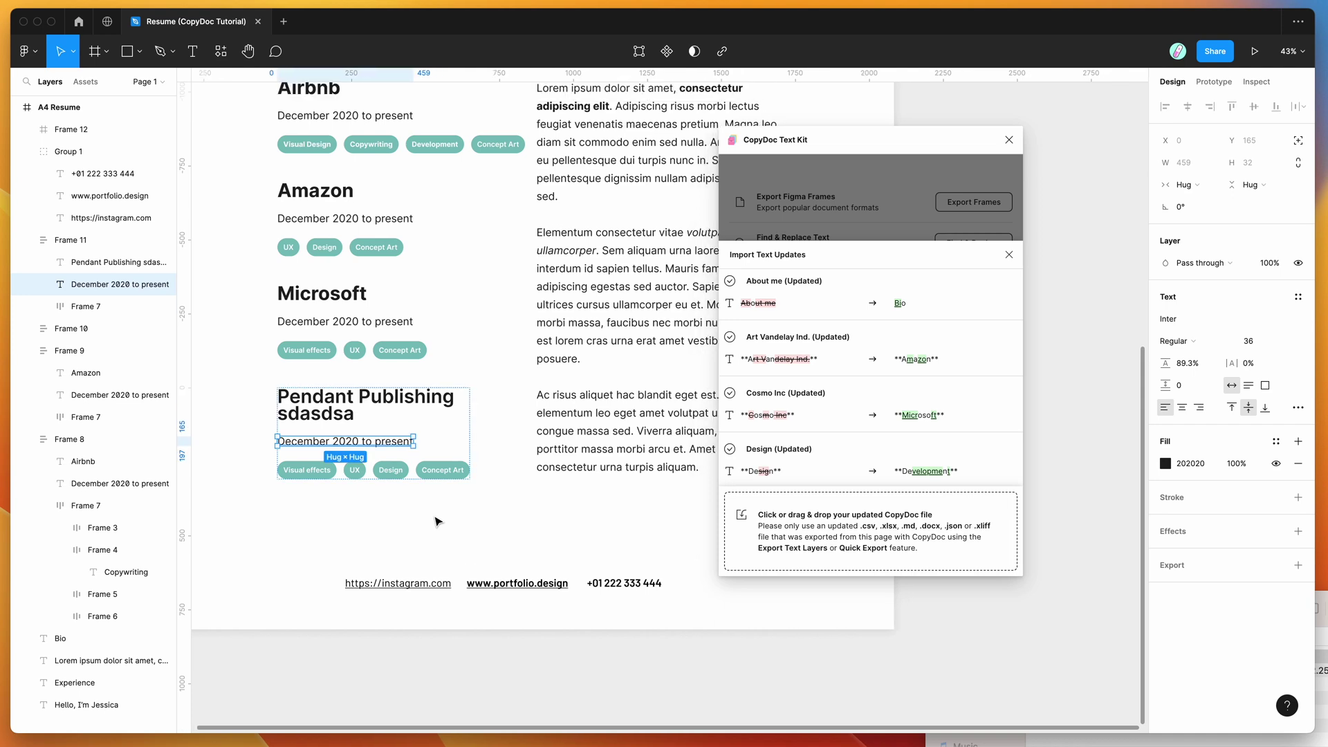
{"action": "left_click", "coordinate": [79, 241]}
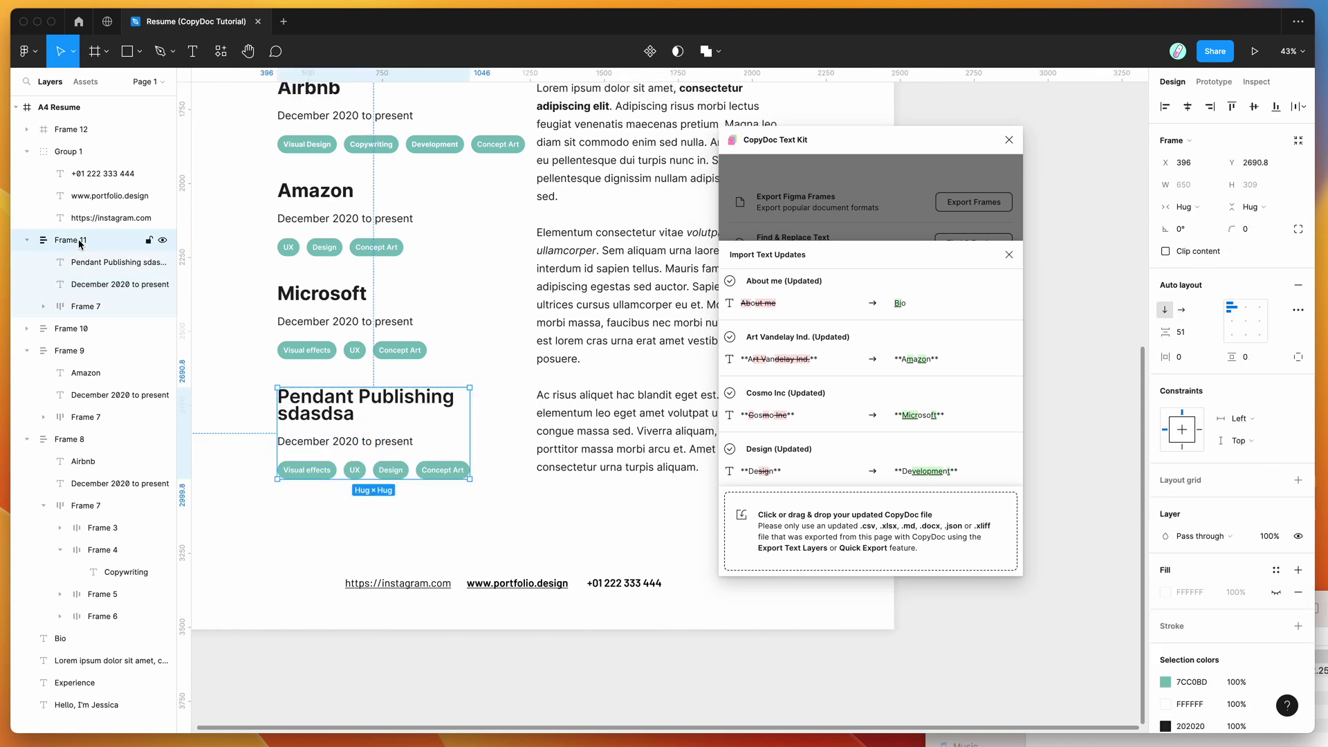
{"action": "left_click", "coordinate": [96, 306]}
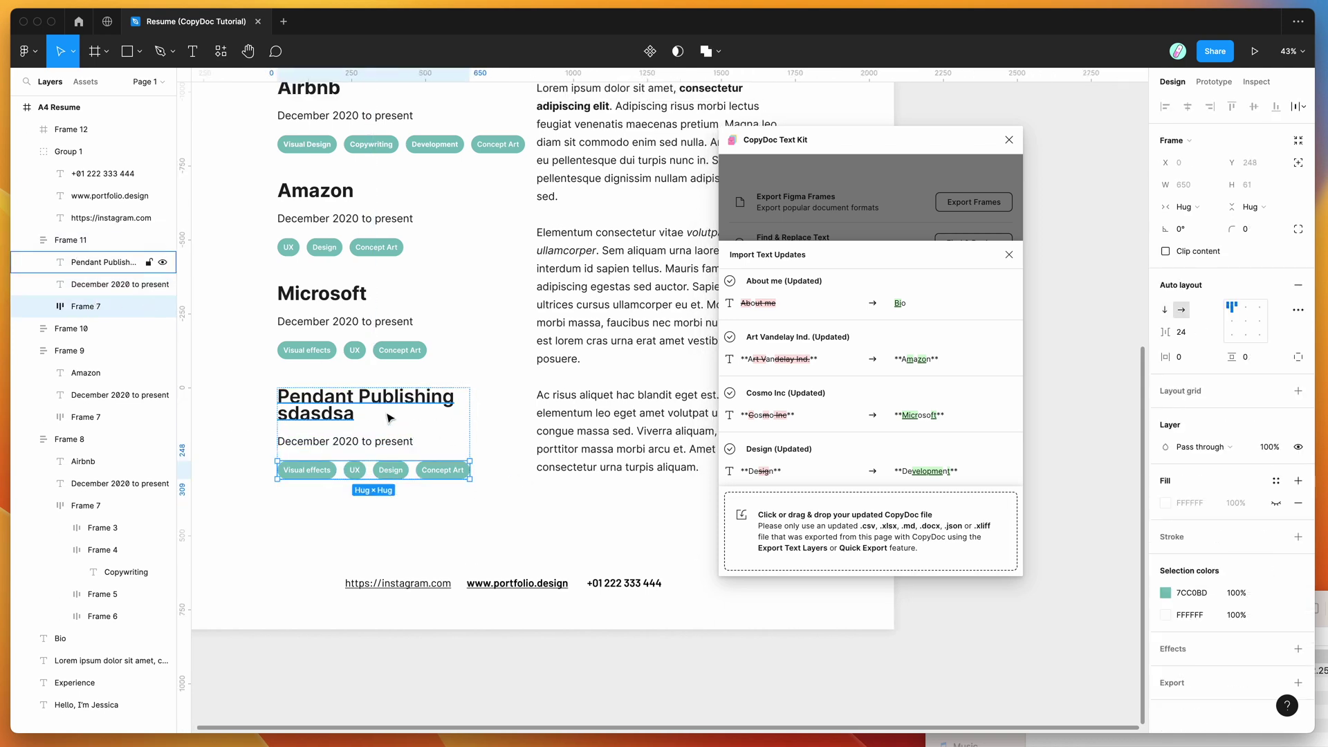
{"action": "scroll", "coordinate": [390, 418], "scroll_direction": "up", "scroll_amount": 1}
{"action": "scroll", "coordinate": [349, 437], "scroll_direction": "down", "scroll_amount": 2}
{"action": "scroll", "coordinate": [348, 437], "scroll_direction": "down", "scroll_amount": 2}
{"action": "left_click", "coordinate": [339, 458]}
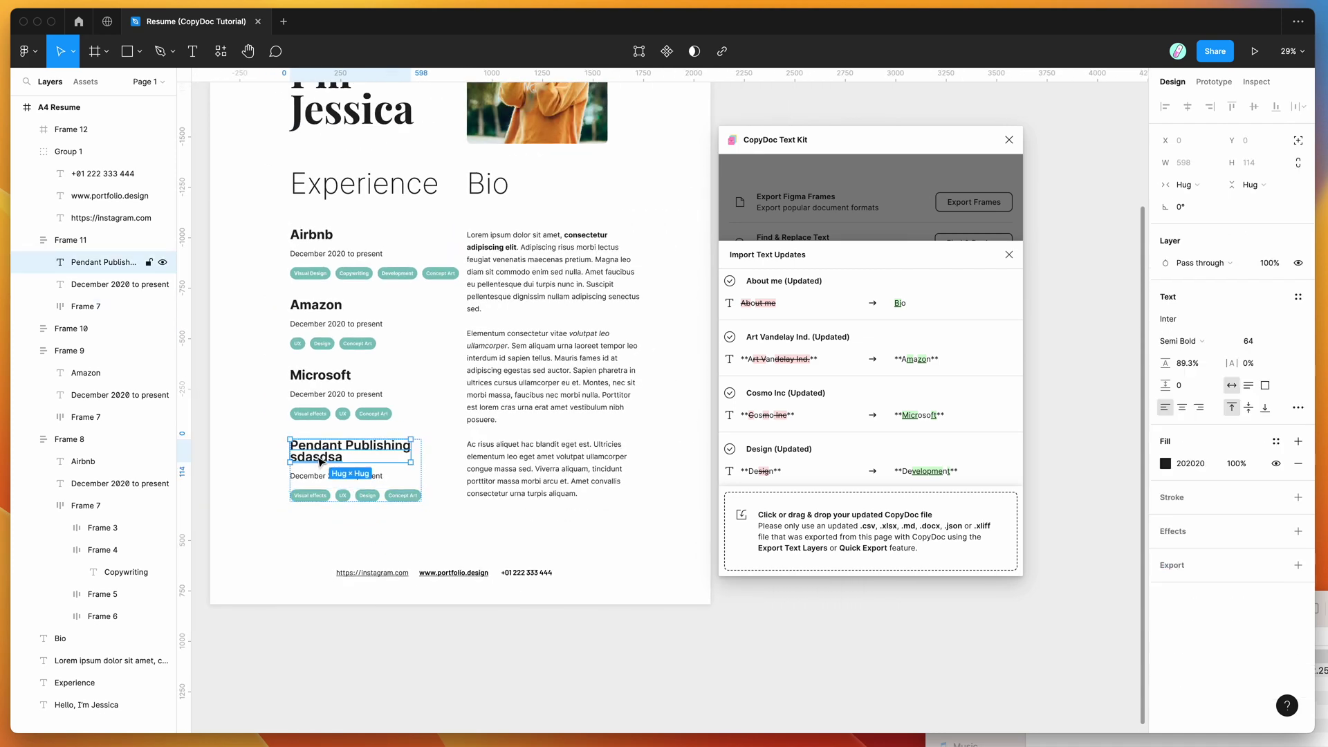
{"action": "double_click", "coordinate": [319, 459]}
{"action": "left_click", "coordinate": [318, 457]}
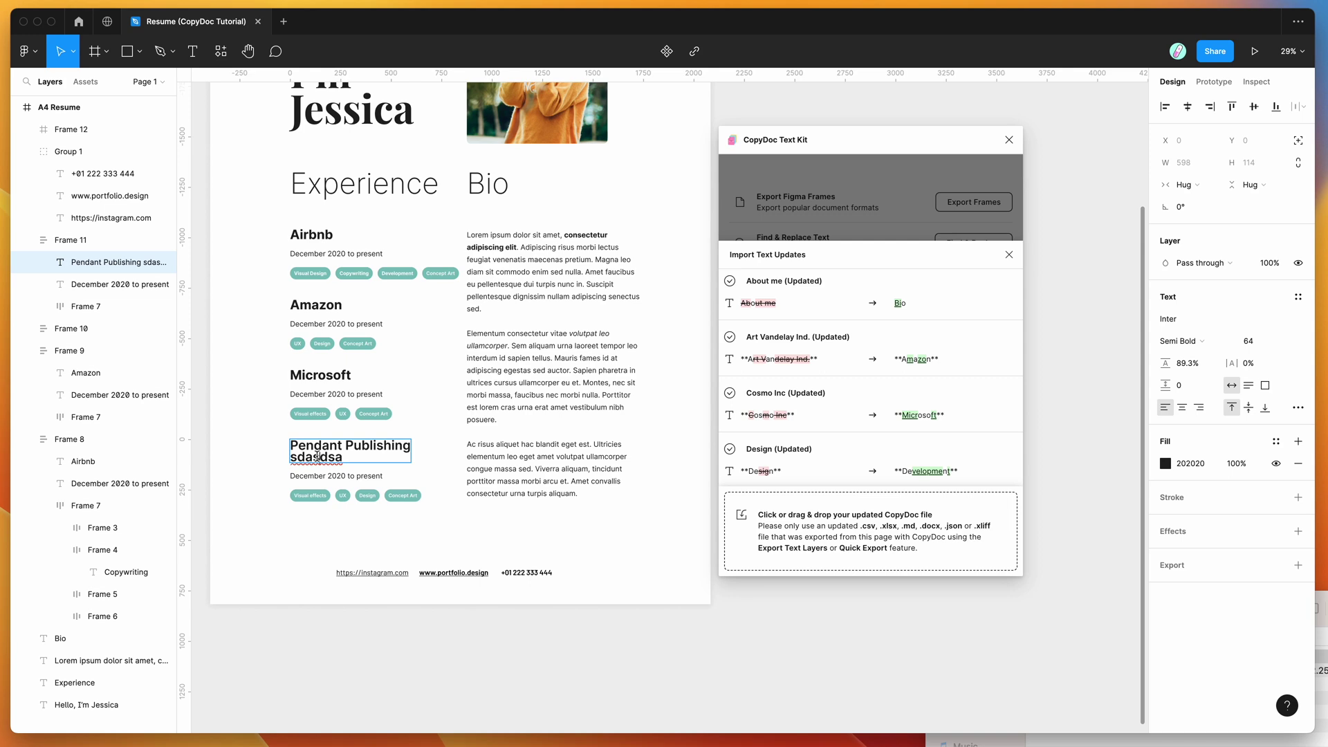
{"action": "left_click_drag", "start_coordinate": [352, 456], "coordinate": [294, 456]}
{"action": "key", "text": "BackSpace"}
{"action": "key", "text": "BackSpace"}
{"action": "key", "text": "BackSpace"}
{"action": "double_click", "coordinate": [581, 370]}
{"action": "scroll", "coordinate": [539, 415], "scroll_direction": "up", "scroll_amount": 2}
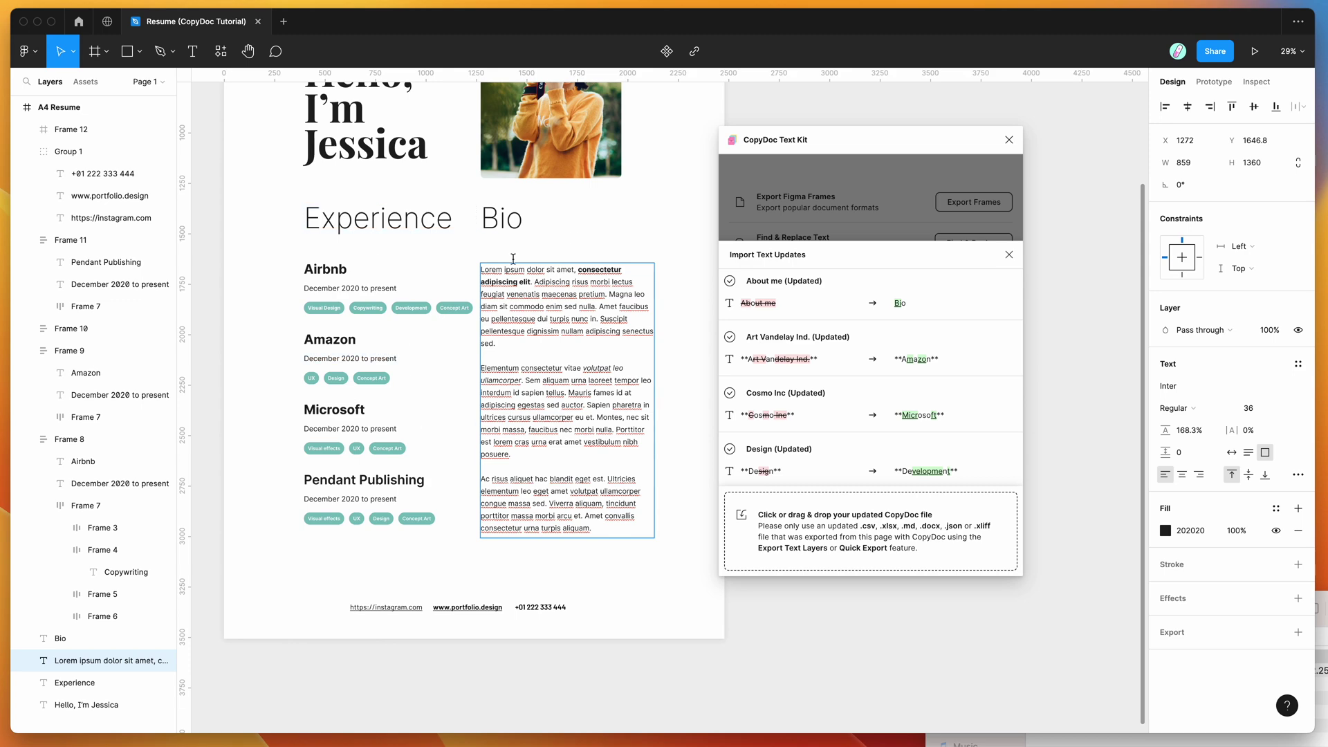
{"action": "scroll", "coordinate": [424, 342], "scroll_direction": "up", "scroll_amount": 3}
{"action": "scroll", "coordinate": [439, 267], "scroll_direction": "up", "scroll_amount": 6}
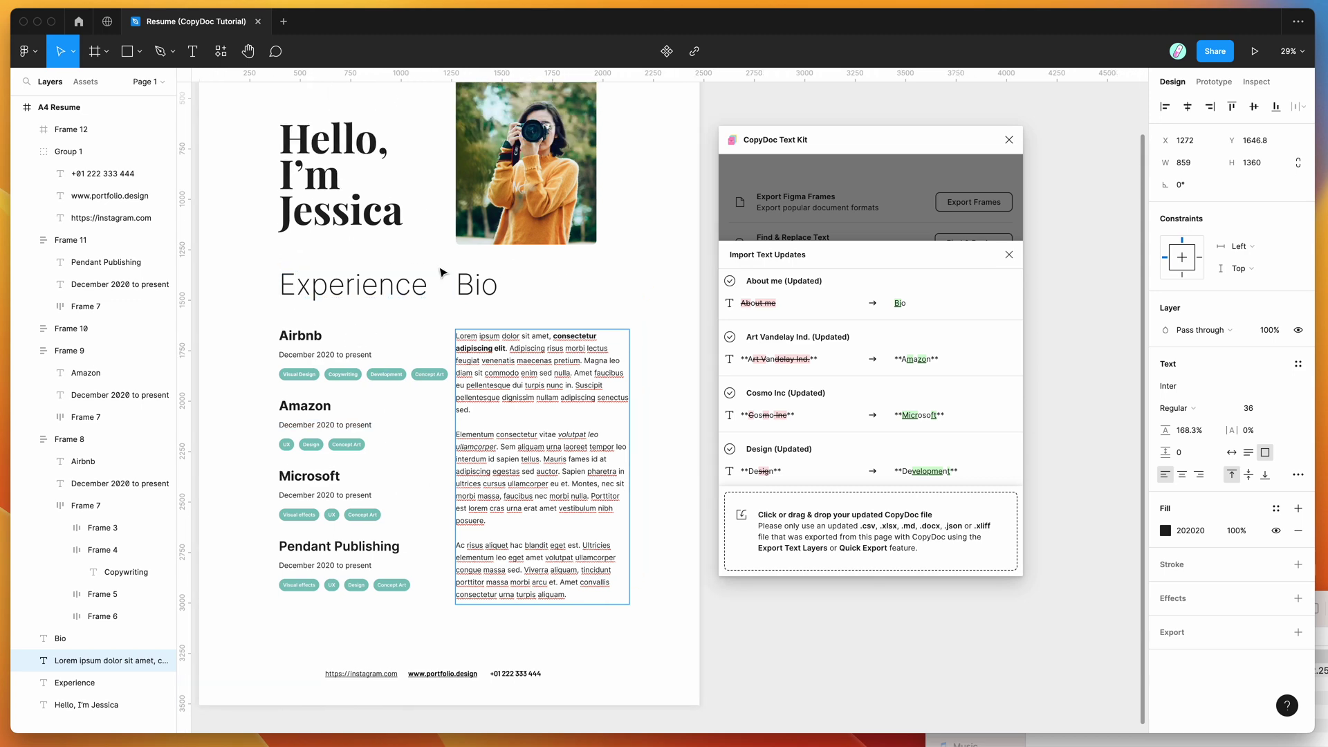
{"action": "scroll", "coordinate": [443, 272], "scroll_direction": "down", "scroll_amount": 2}
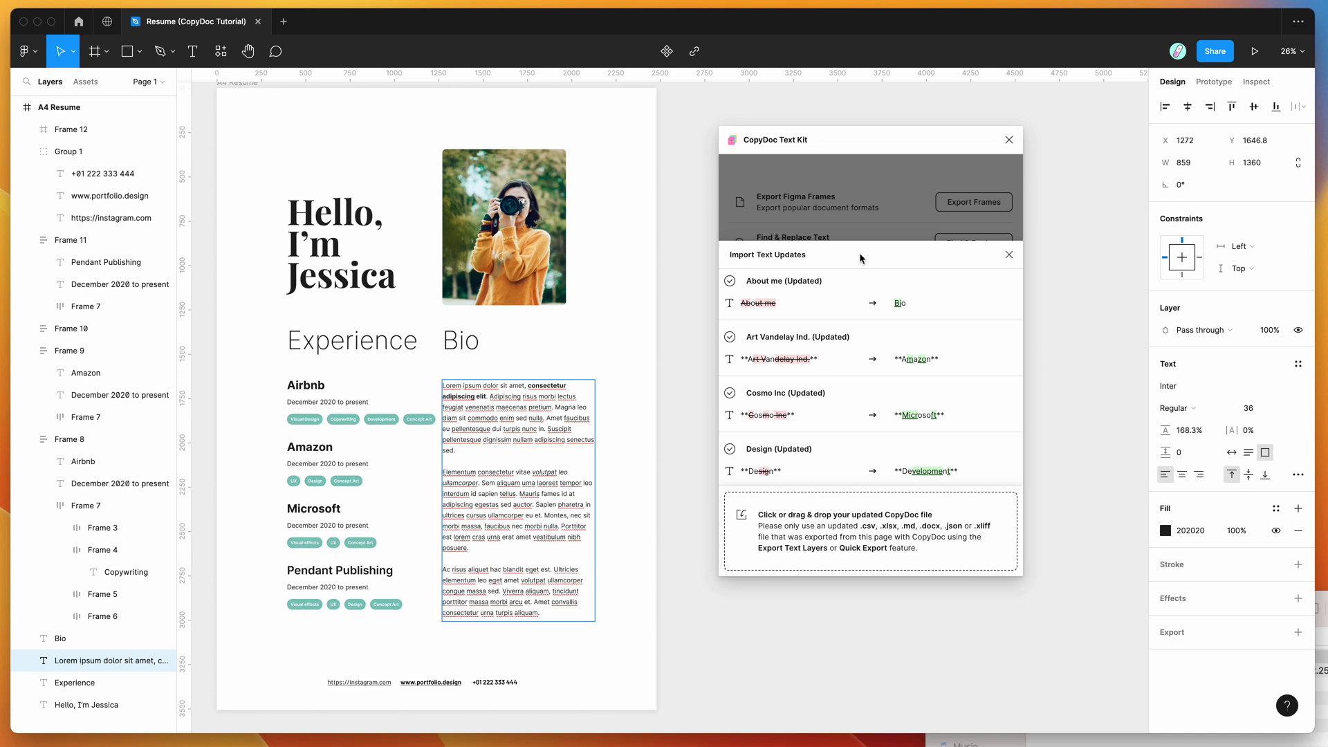
{"action": "scroll", "coordinate": [676, 279], "scroll_direction": "up", "scroll_amount": 1}
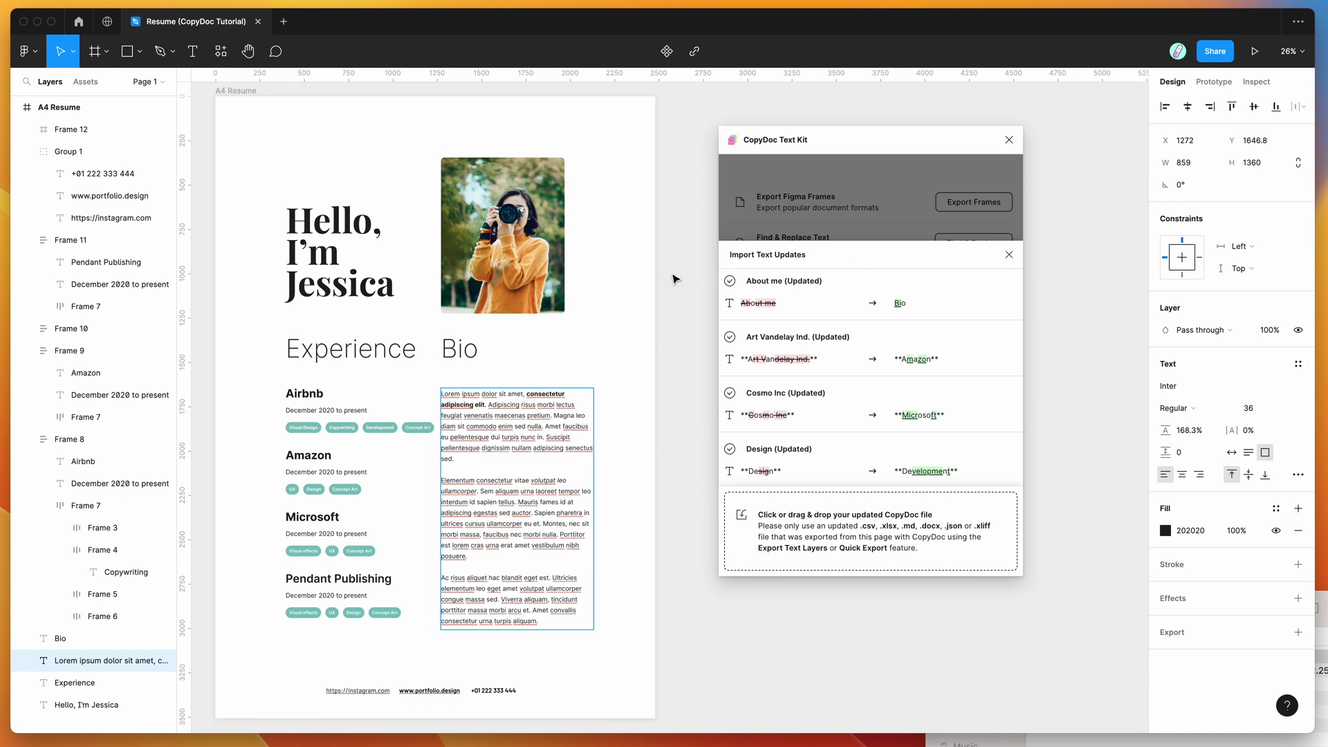
{"action": "scroll", "coordinate": [676, 279], "scroll_direction": "left", "scroll_amount": 2}
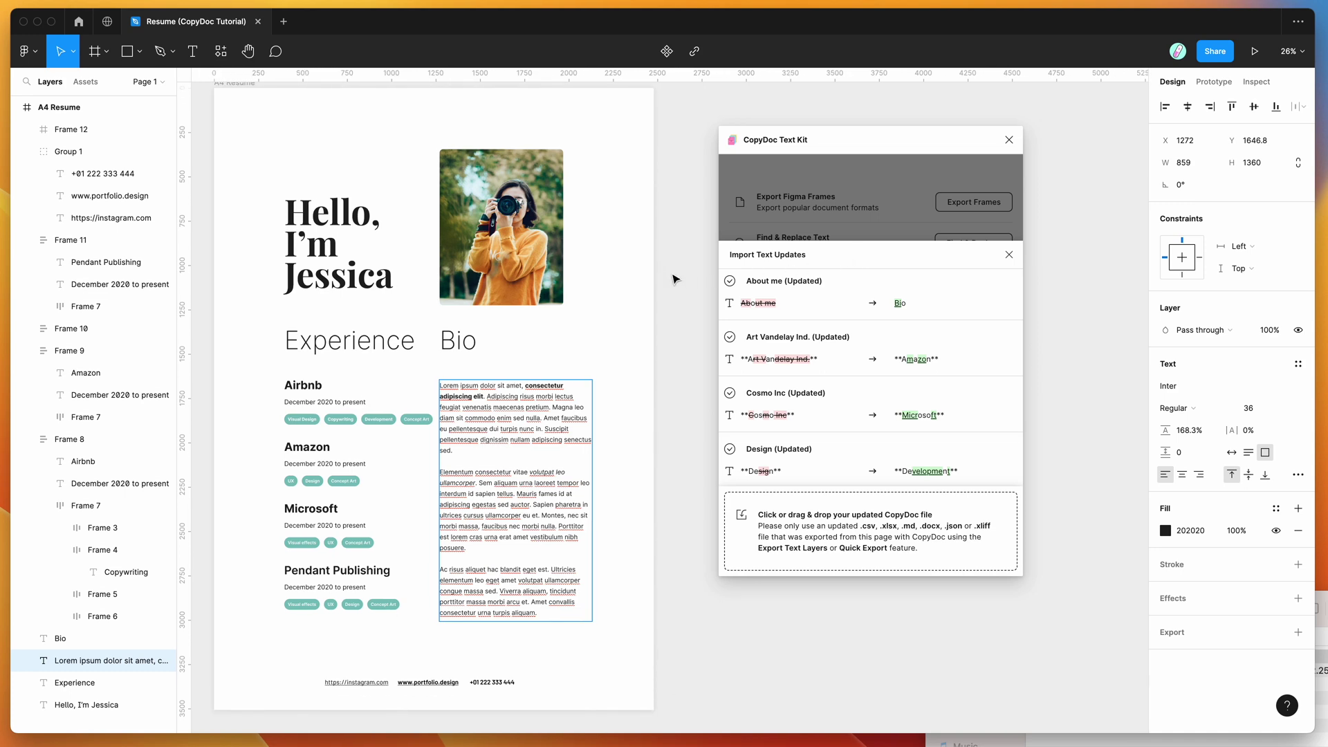
{"action": "scroll", "coordinate": [675, 278], "scroll_direction": "right", "scroll_amount": 3}
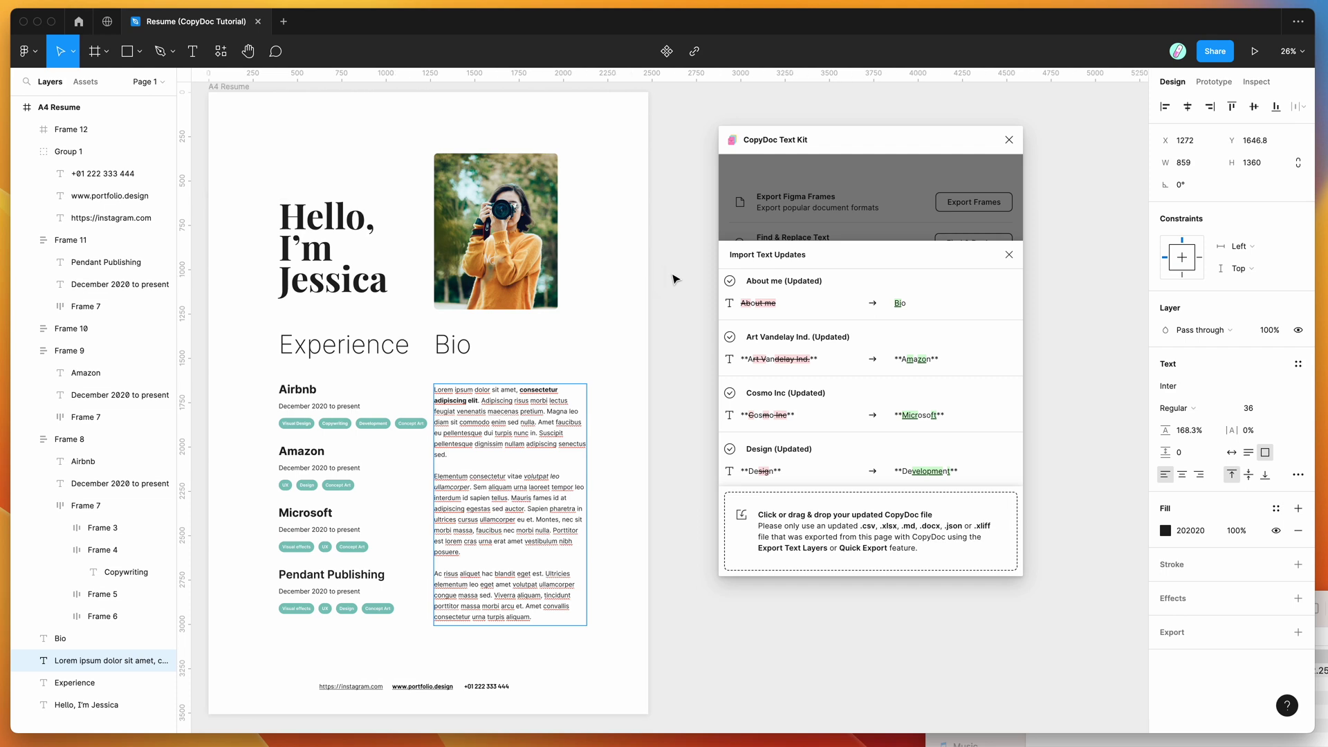
{"action": "scroll", "coordinate": [676, 278], "scroll_direction": "right", "scroll_amount": 1}
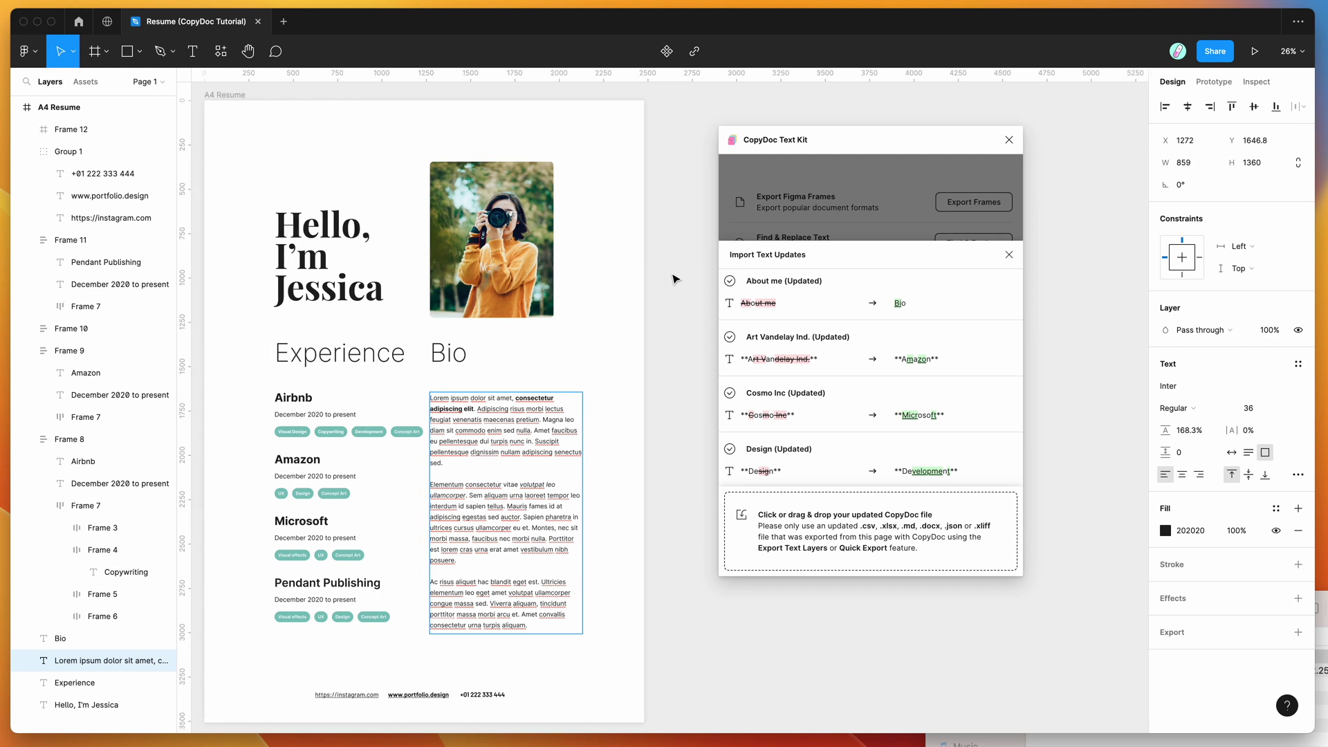
{"action": "key", "text": "Escape"}
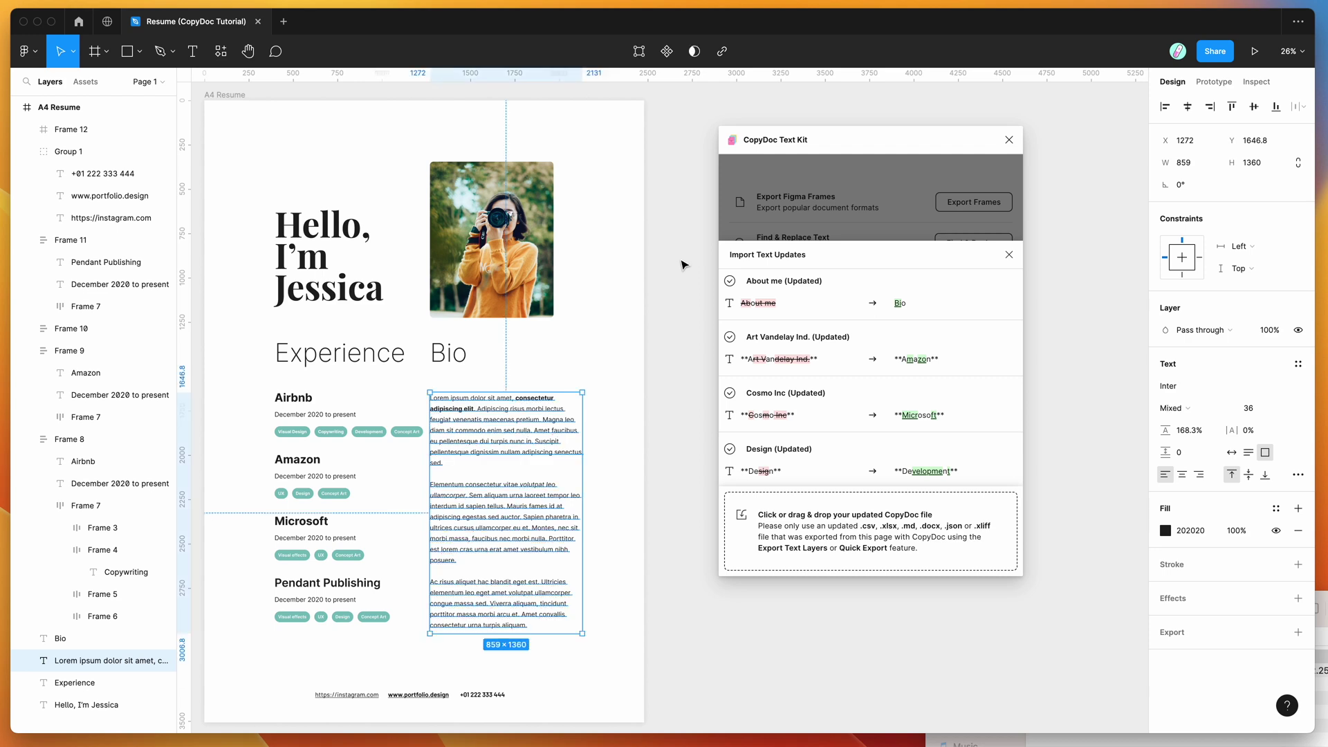
{"action": "scroll", "coordinate": [681, 264], "scroll_direction": "down", "scroll_amount": 3}
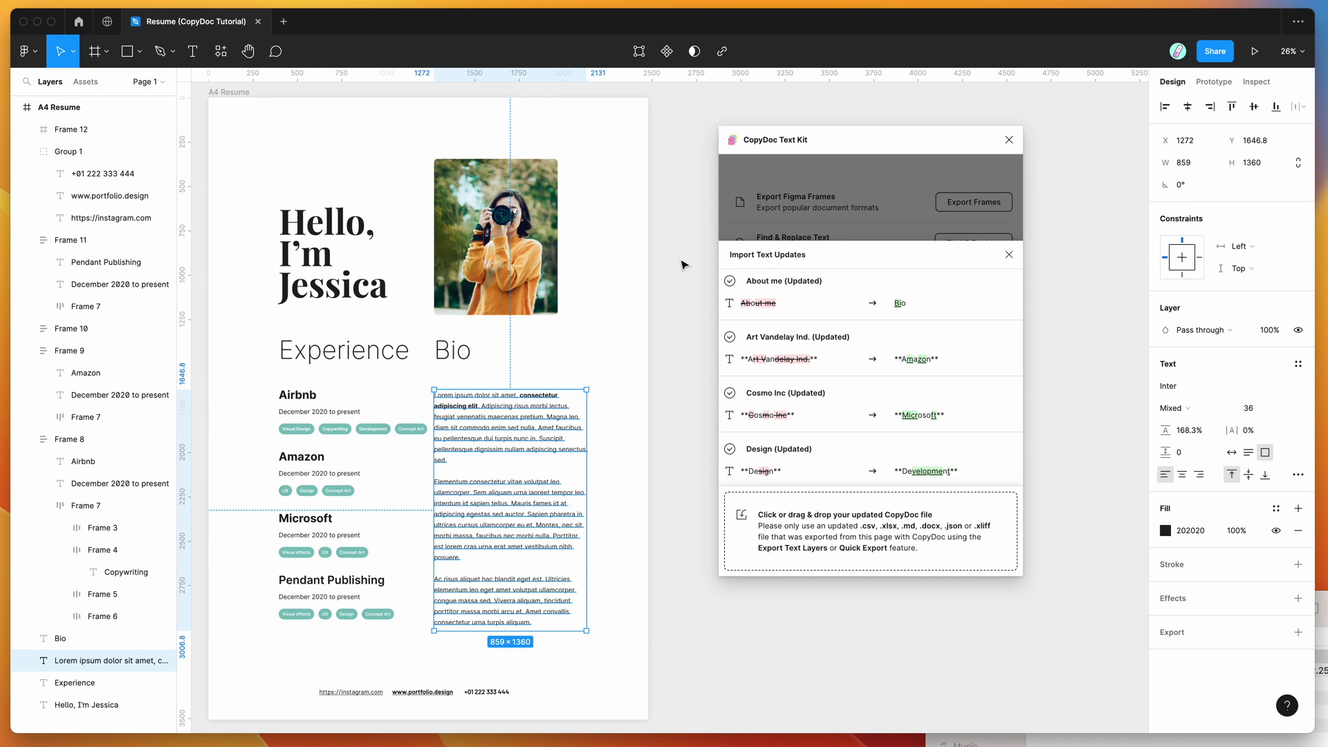
{"action": "scroll", "coordinate": [681, 265], "scroll_direction": "up", "scroll_amount": 2}
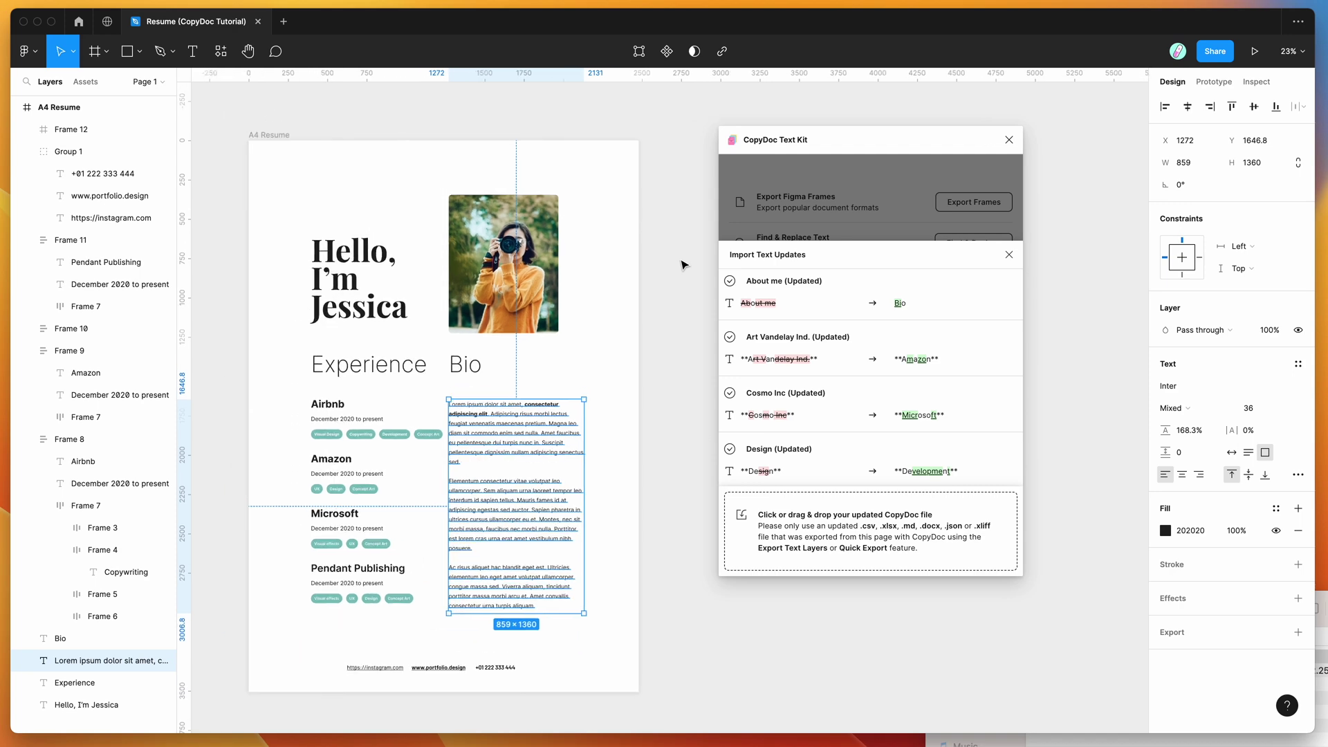
{"action": "left_click_drag", "start_coordinate": [795, 146], "coordinate": [747, 187]}
Close the Import Text Updates results sheet to return to the CopyDoc Text Kit tools.
{"action": "left_click", "coordinate": [824, 258]}
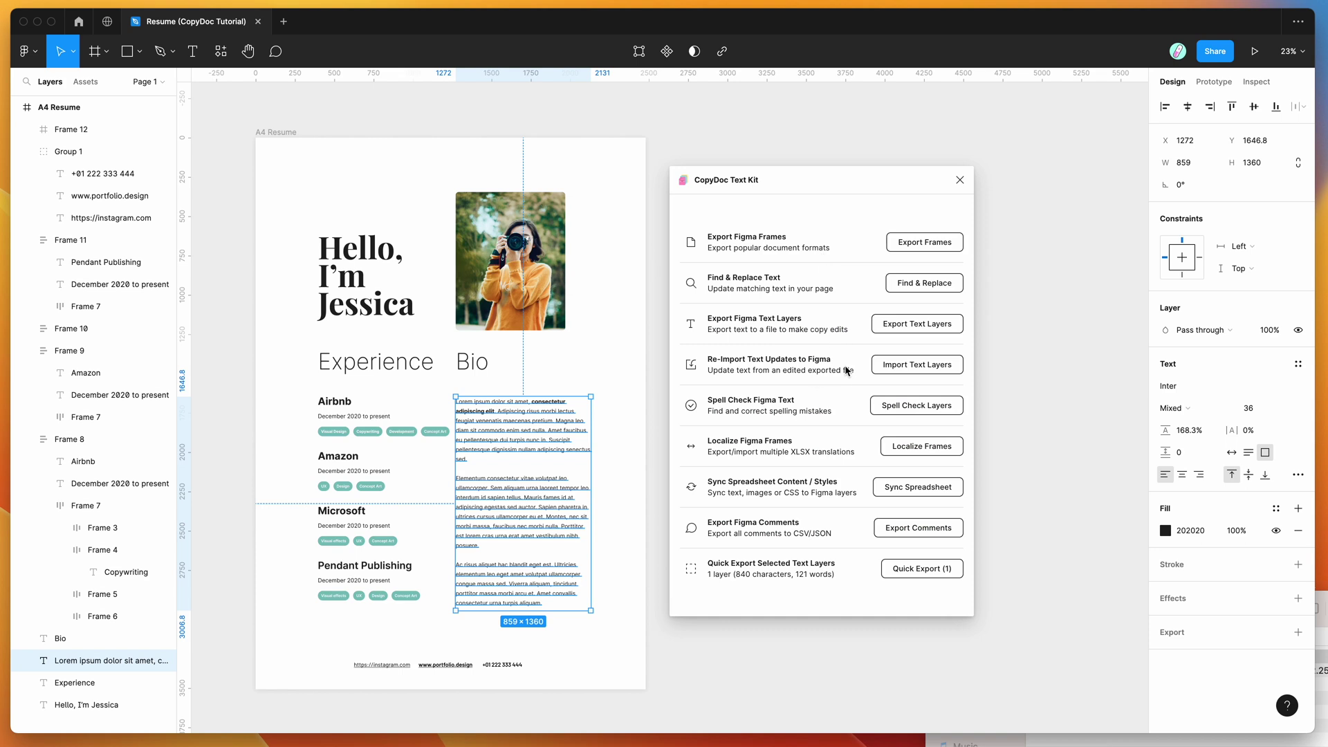